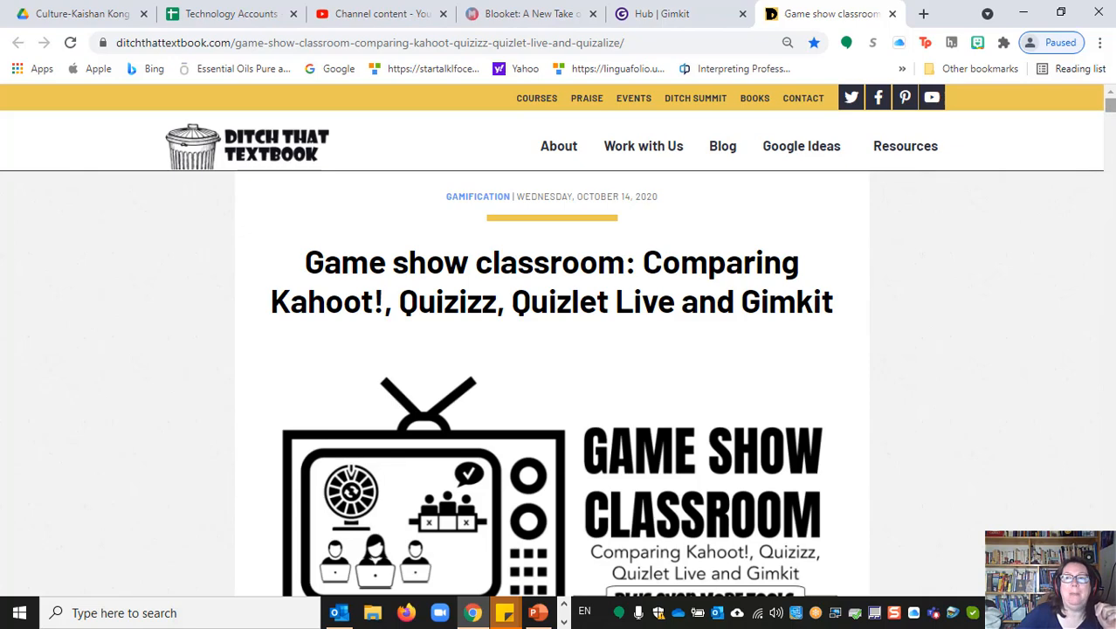
Examine the Ditch That Textbook article comparing Kahoot!, Quizizz, Quizlet Live and Gimkit, down to its game show ideas.
scroll(1110, 106, down, 2)
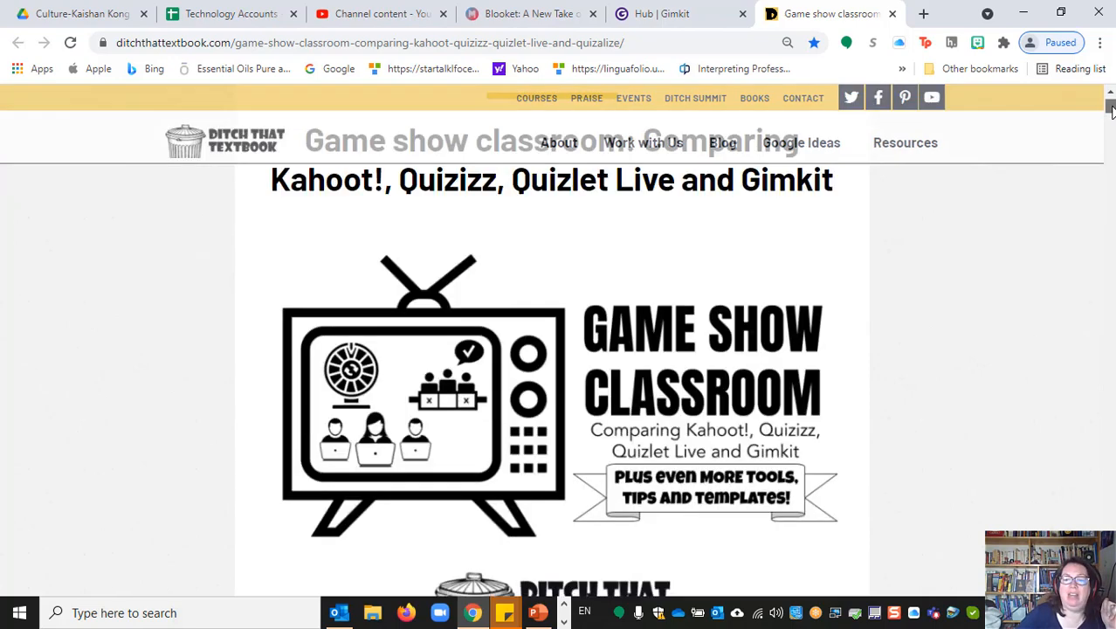
drag(1111, 107, 1110, 131)
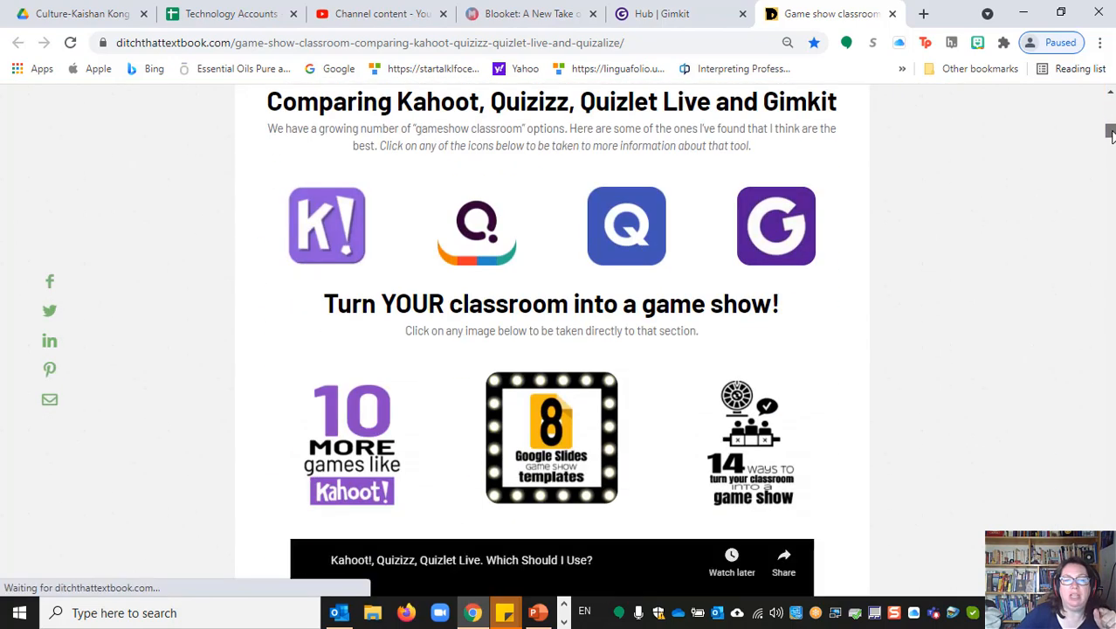
scroll(646, 328, down, 5)
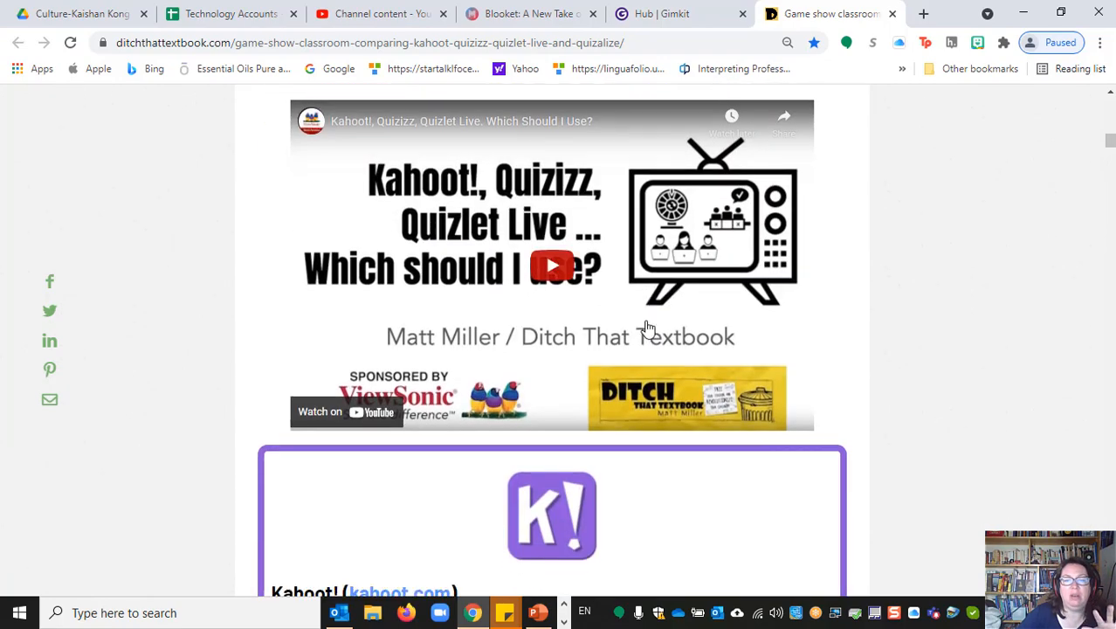
scroll(646, 327, down, 8)
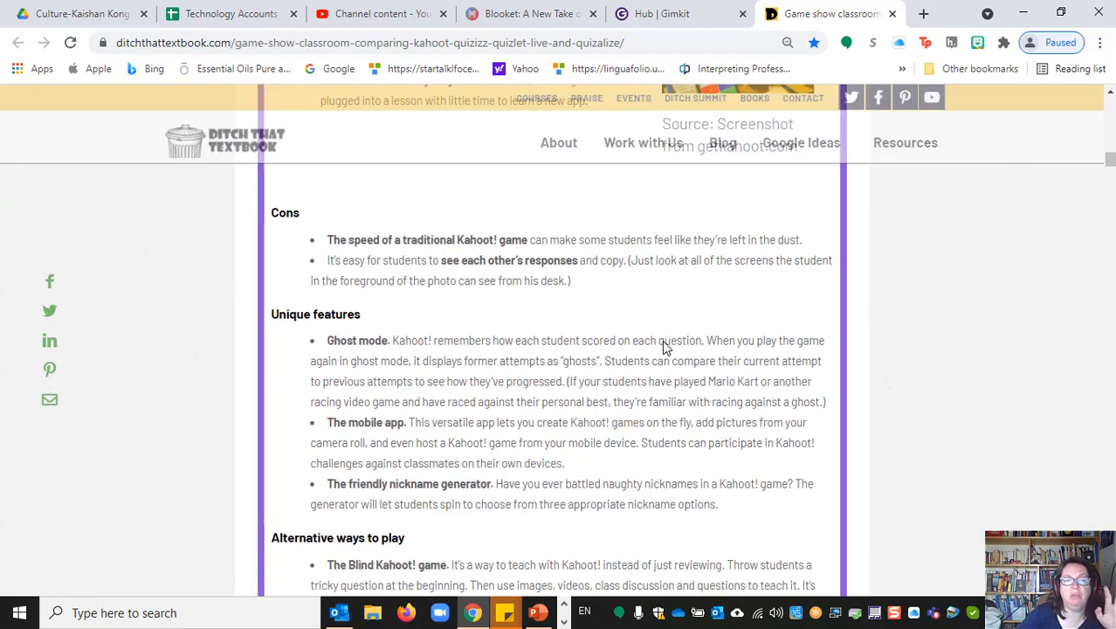
scroll(663, 347, down, 15)
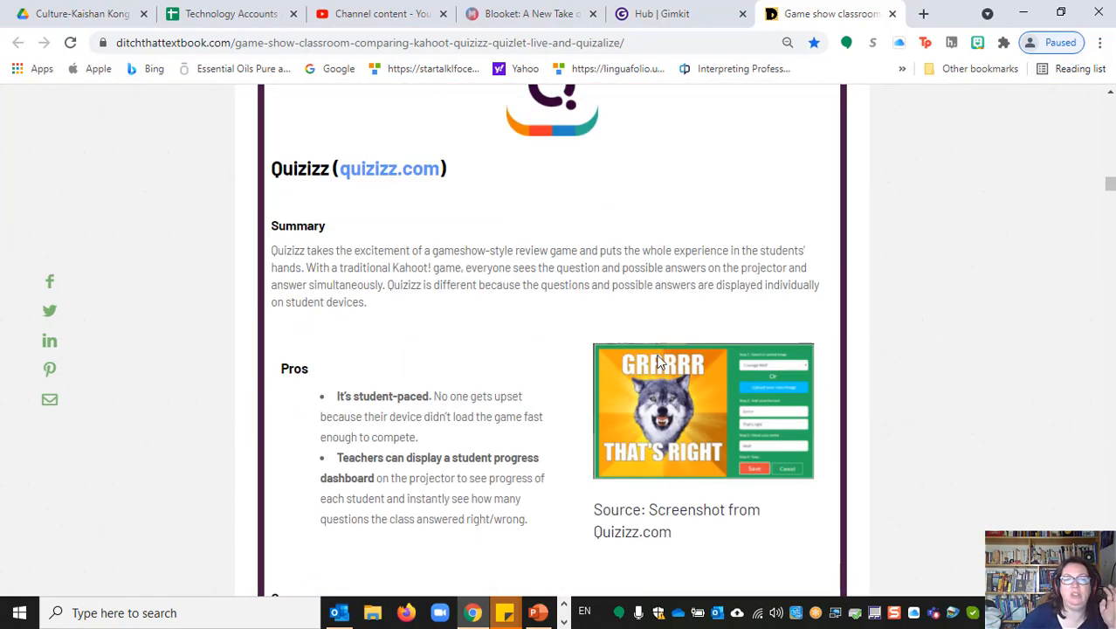
scroll(546, 391, down, 20)
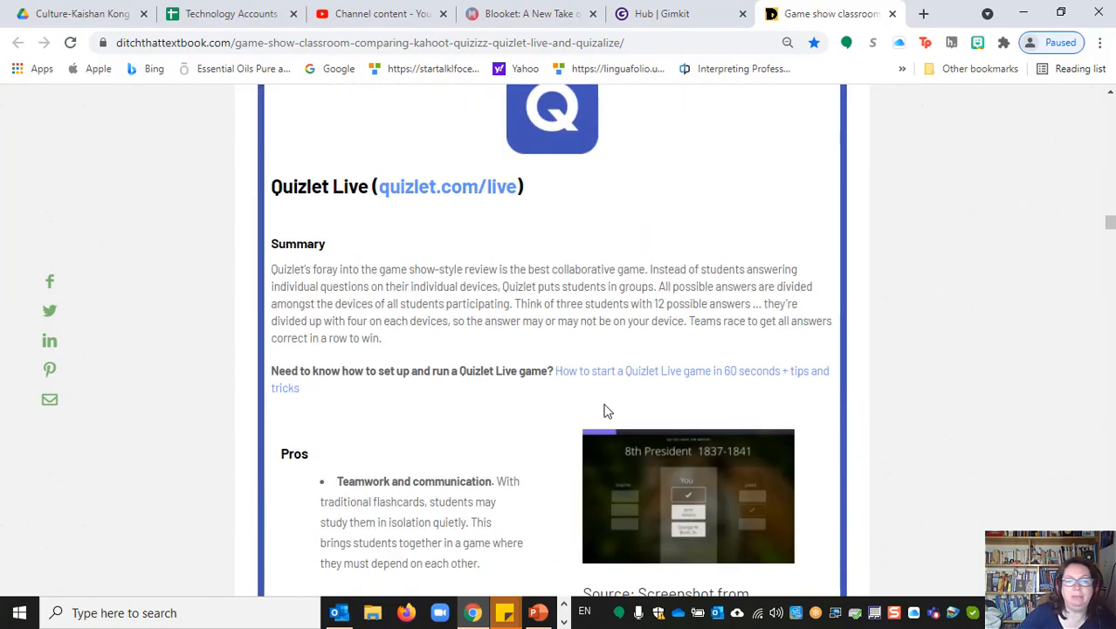
scroll(608, 410, down, 8)
scroll(611, 410, down, 5)
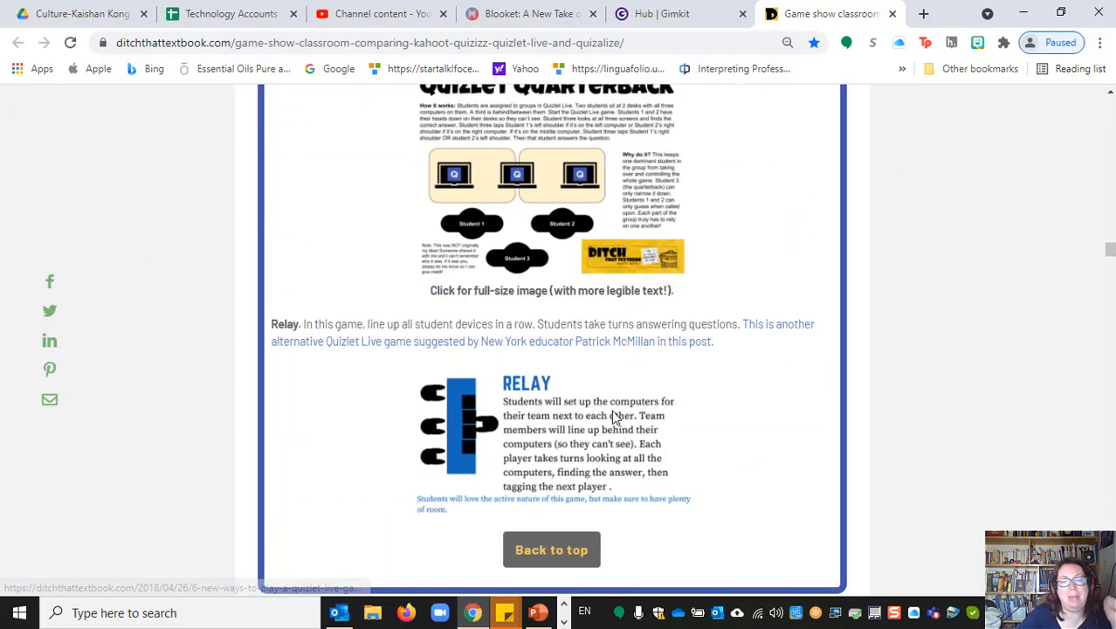
drag(1109, 252, 1107, 509)
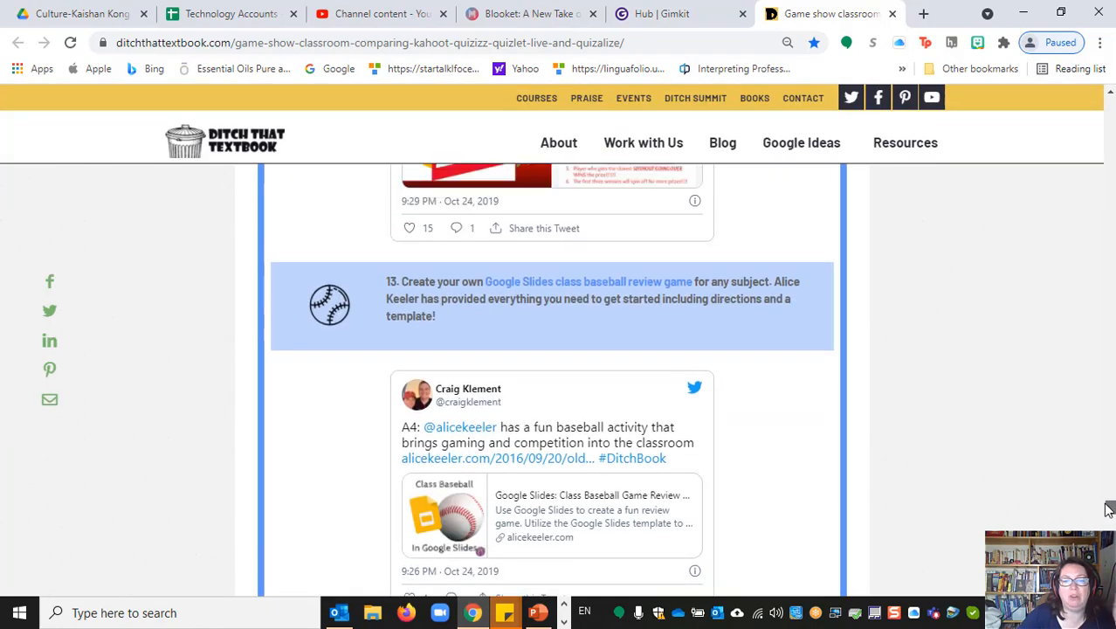
Close the Blooket page, then open Gimkit Ink from the Gimkit hub and look over its home page.
click(593, 14)
click(563, 21)
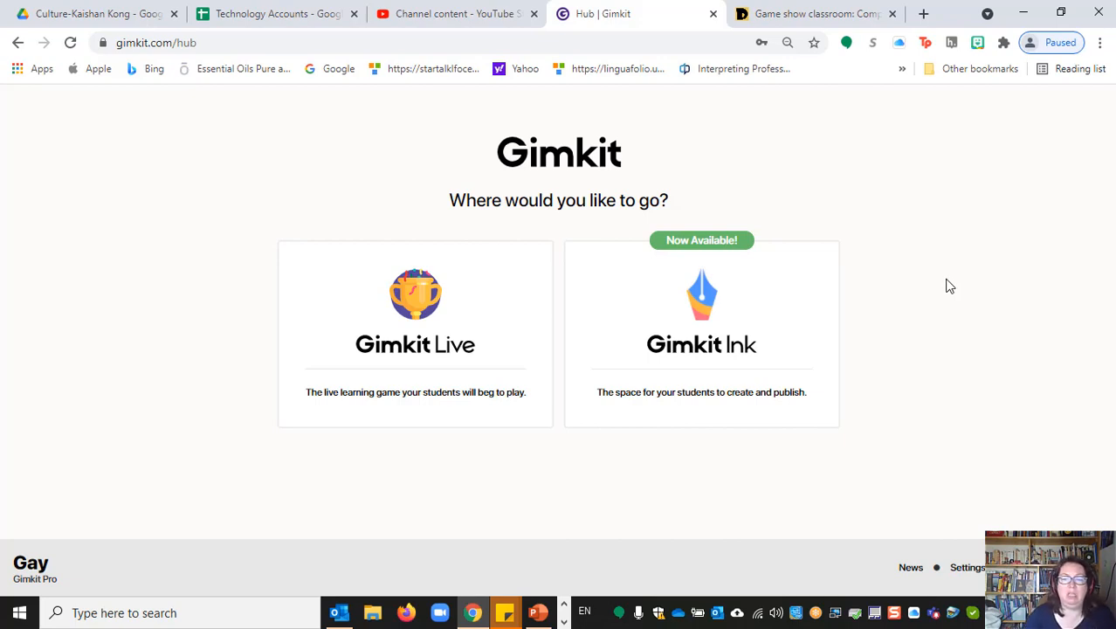
click(708, 285)
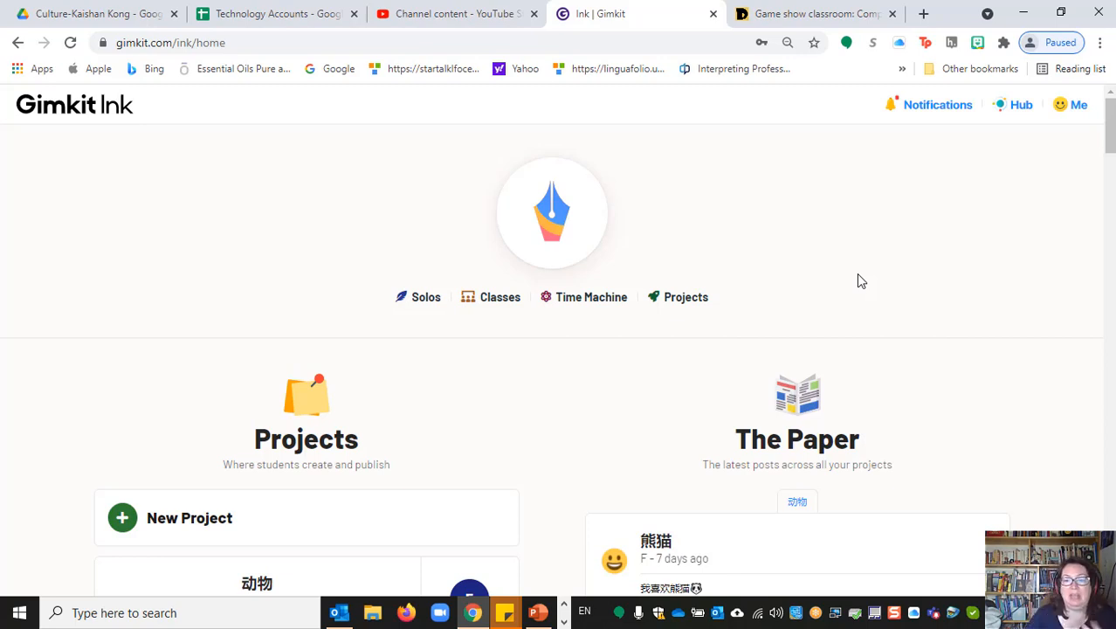
scroll(864, 297, down, 2)
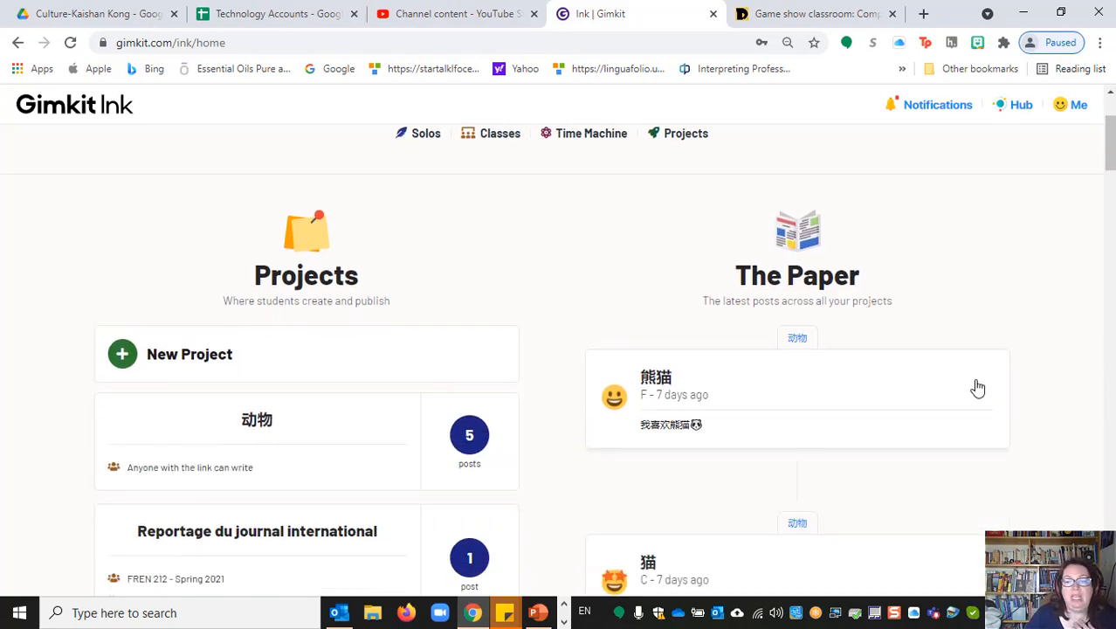
scroll(1017, 344, up, 2)
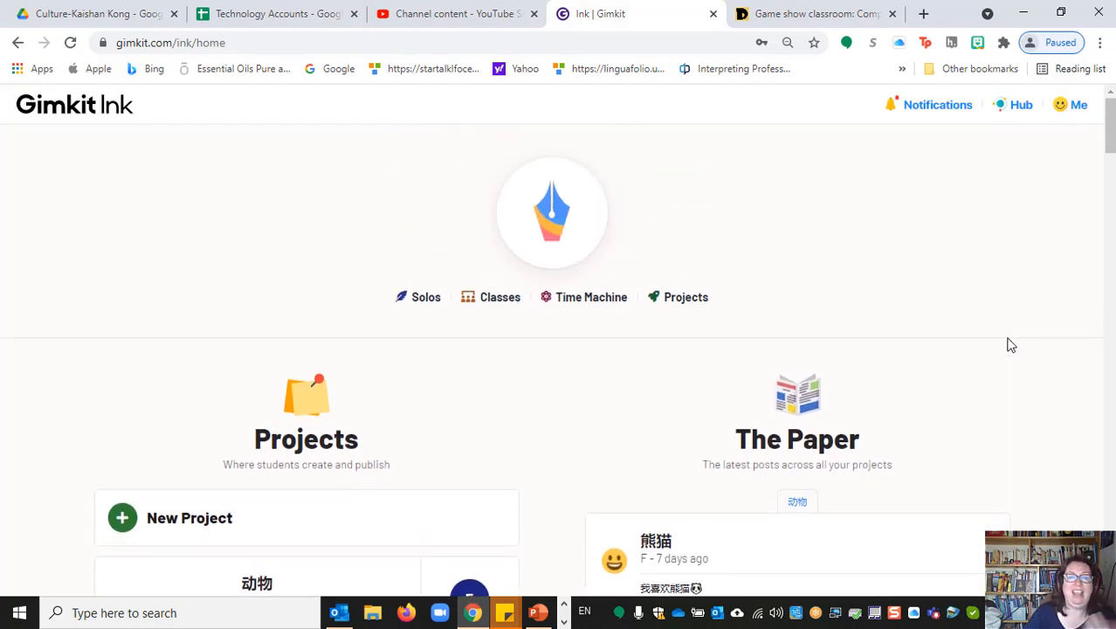
View the Solos page of Gimkit Ink and return to the Ink home page.
click(425, 297)
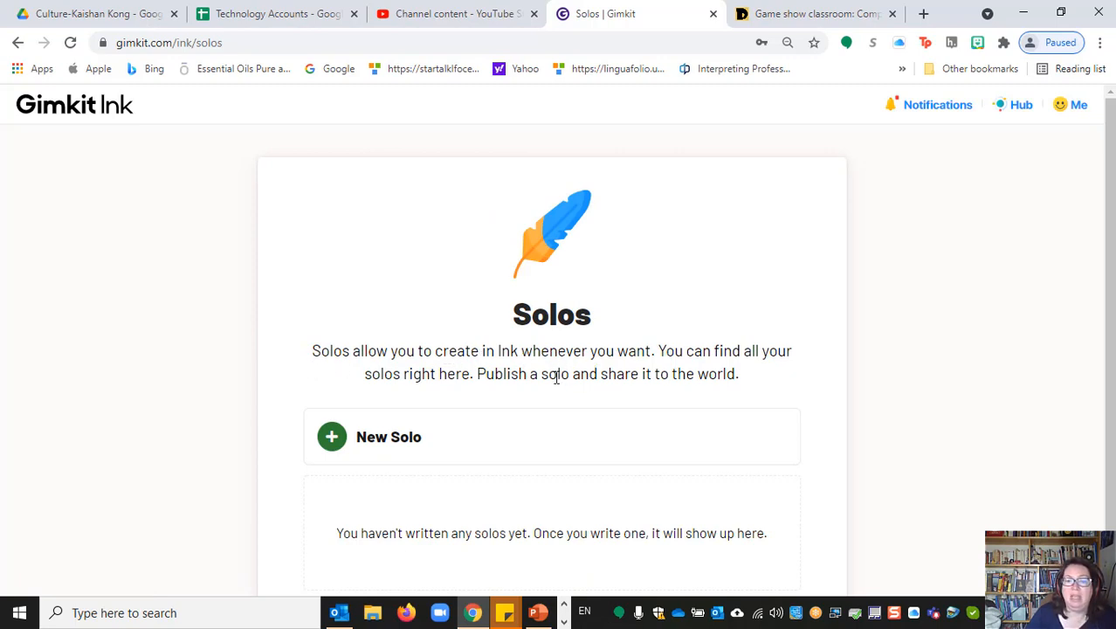
scroll(556, 375, down, 1)
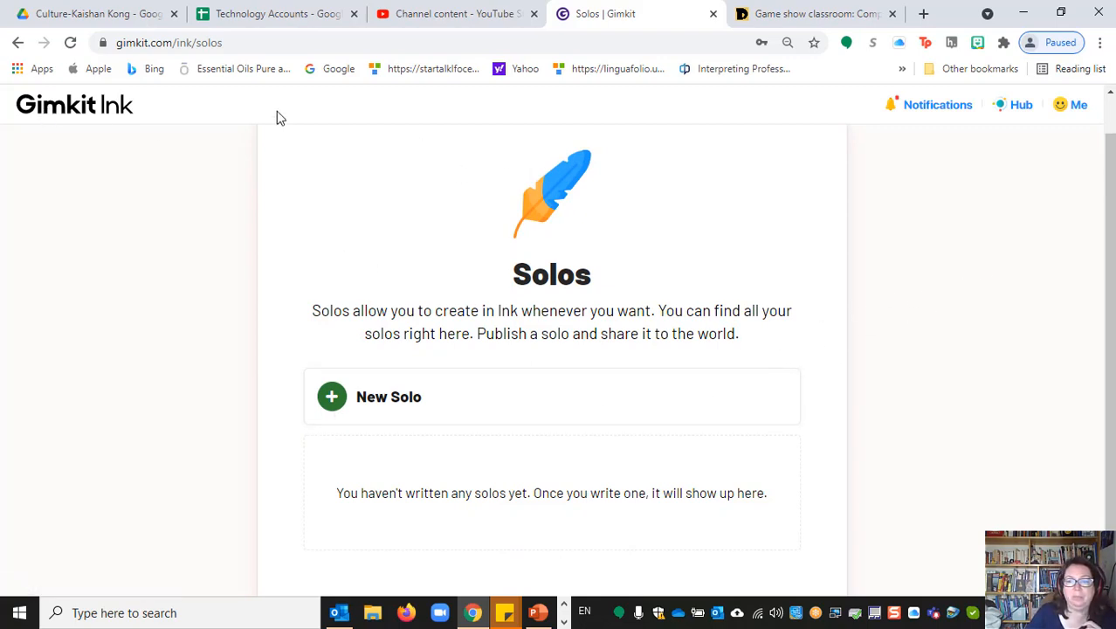
click(90, 115)
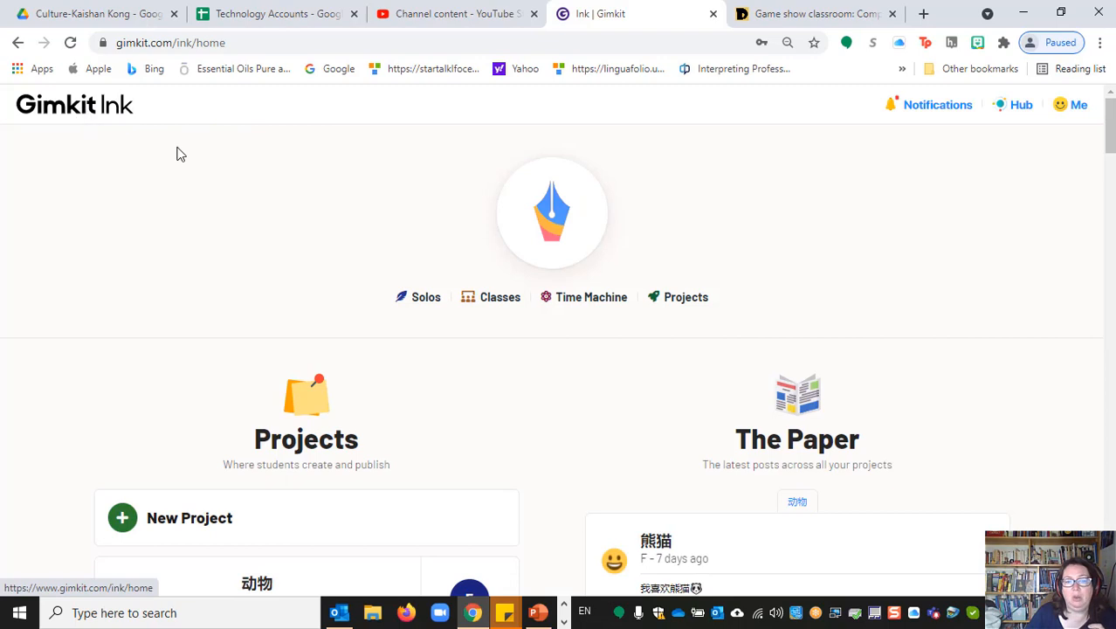
Review the class list on the Classes page and return to the Ink home page.
click(509, 305)
scroll(512, 305, down, 2)
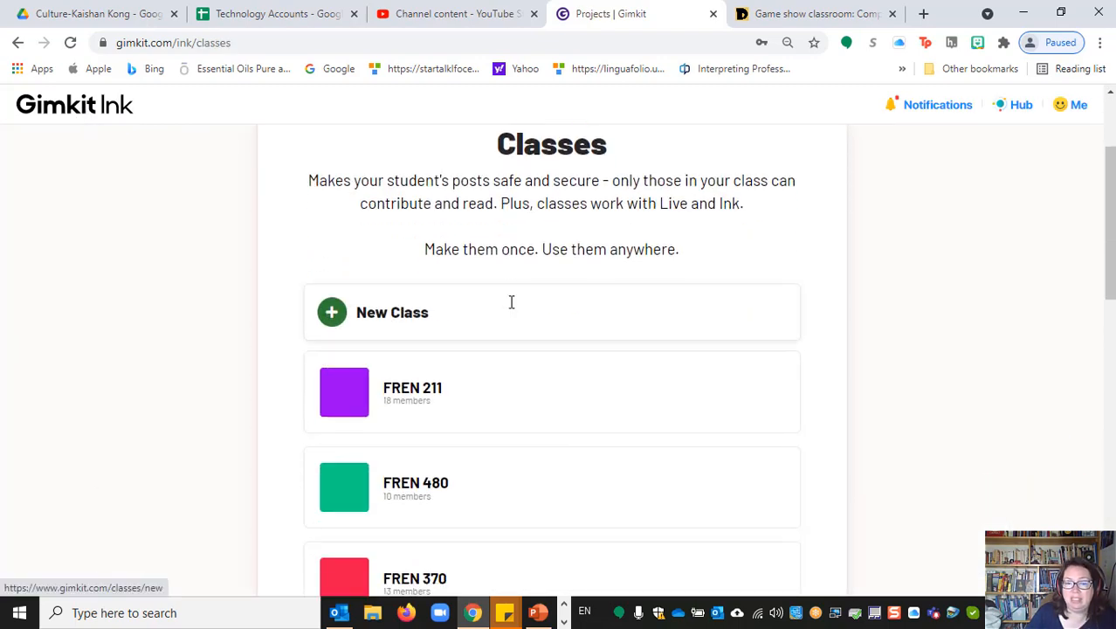
scroll(590, 314, down, 3)
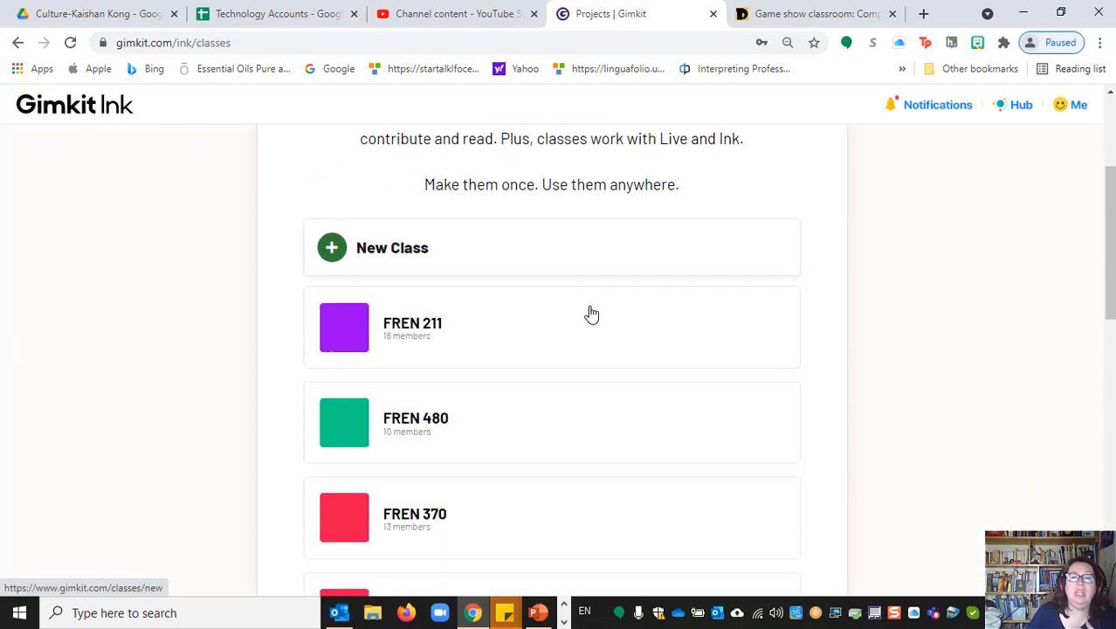
scroll(591, 315, down, 3)
scroll(590, 314, up, 7)
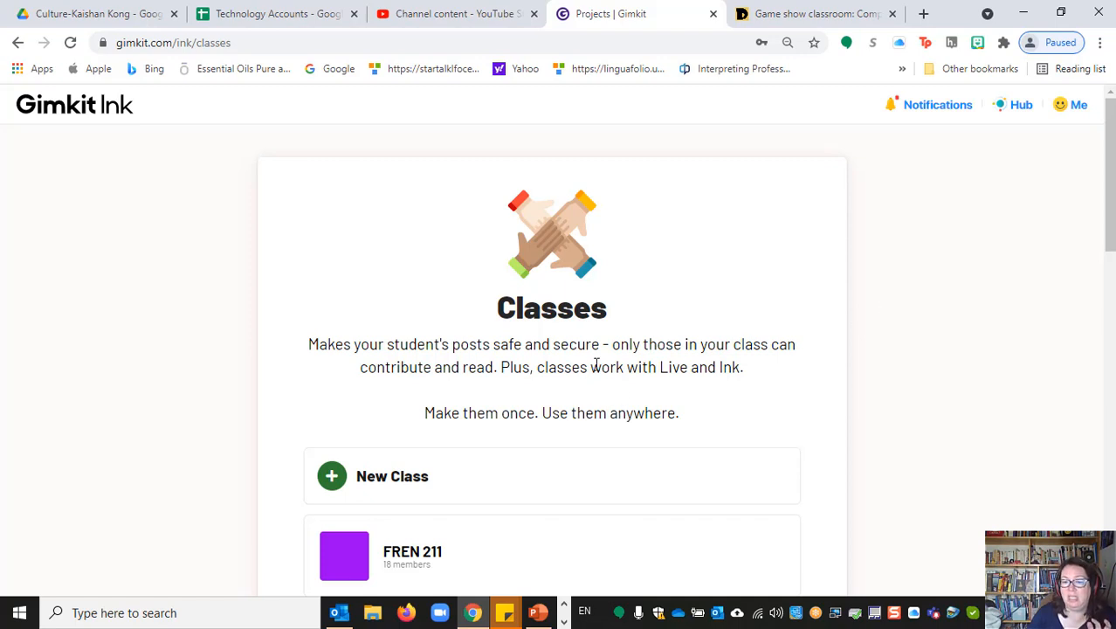
click(79, 118)
Look through the past posts in the Time Machine and return to the Ink home page.
click(589, 301)
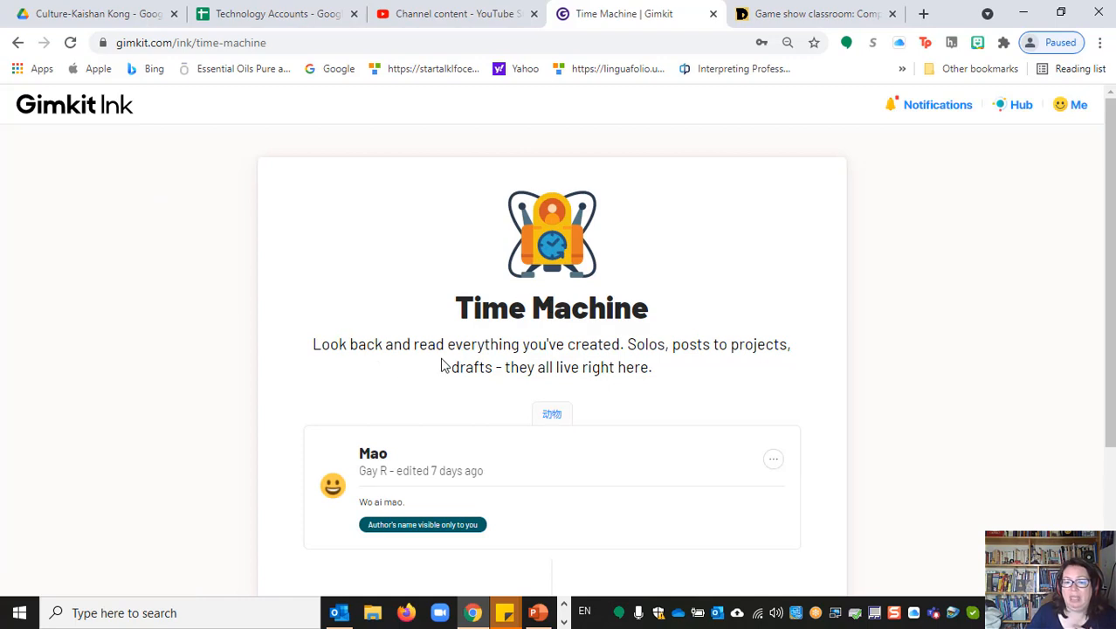
scroll(471, 369, down, 2)
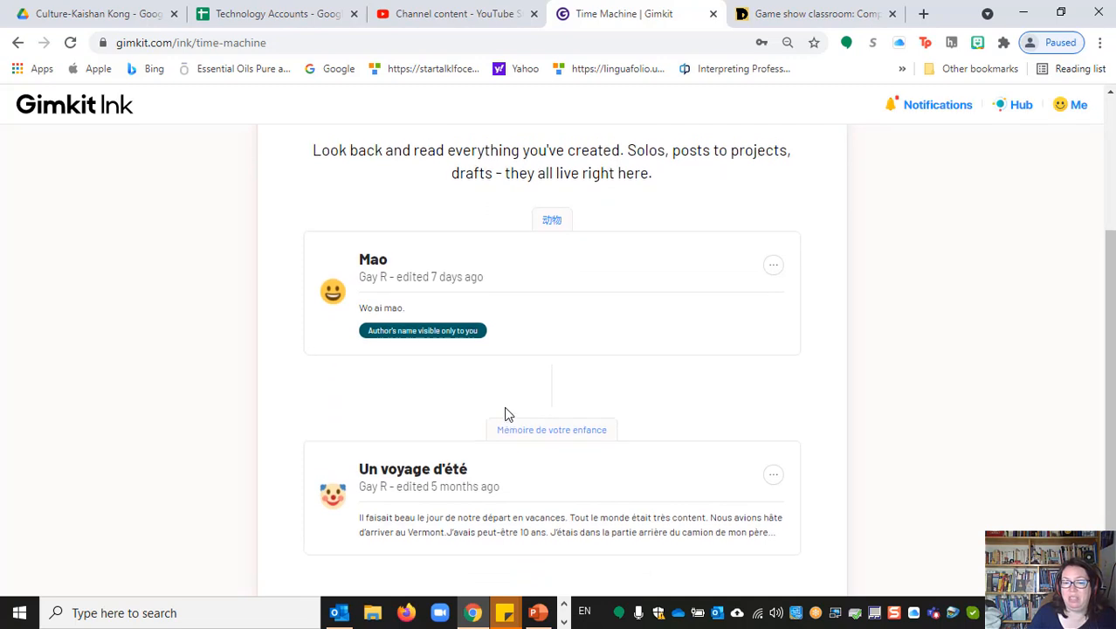
scroll(506, 413, up, 2)
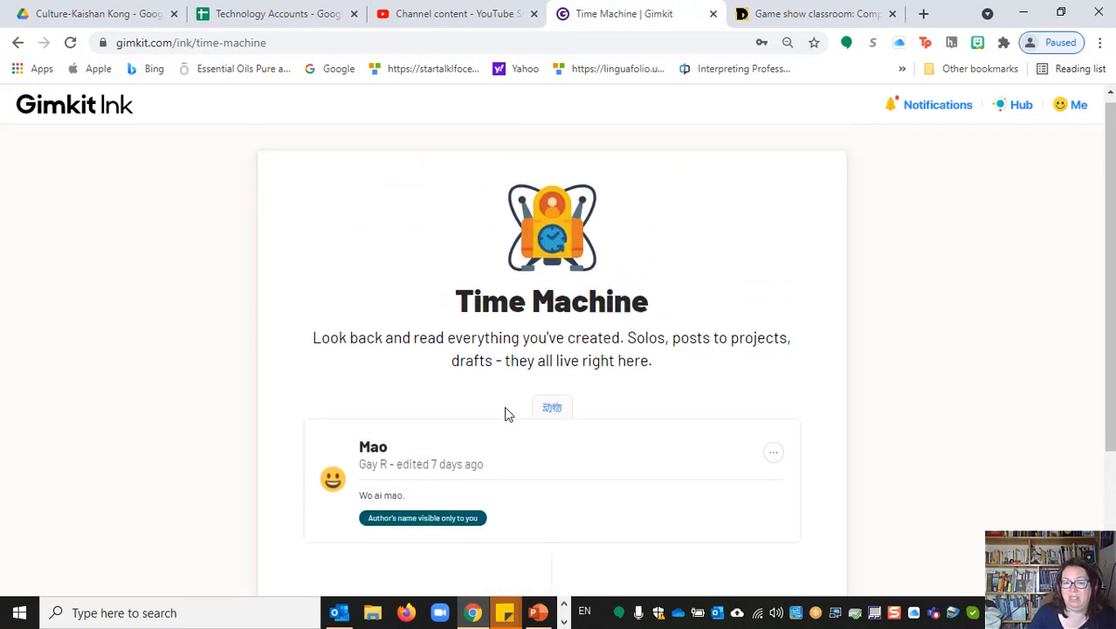
click(103, 117)
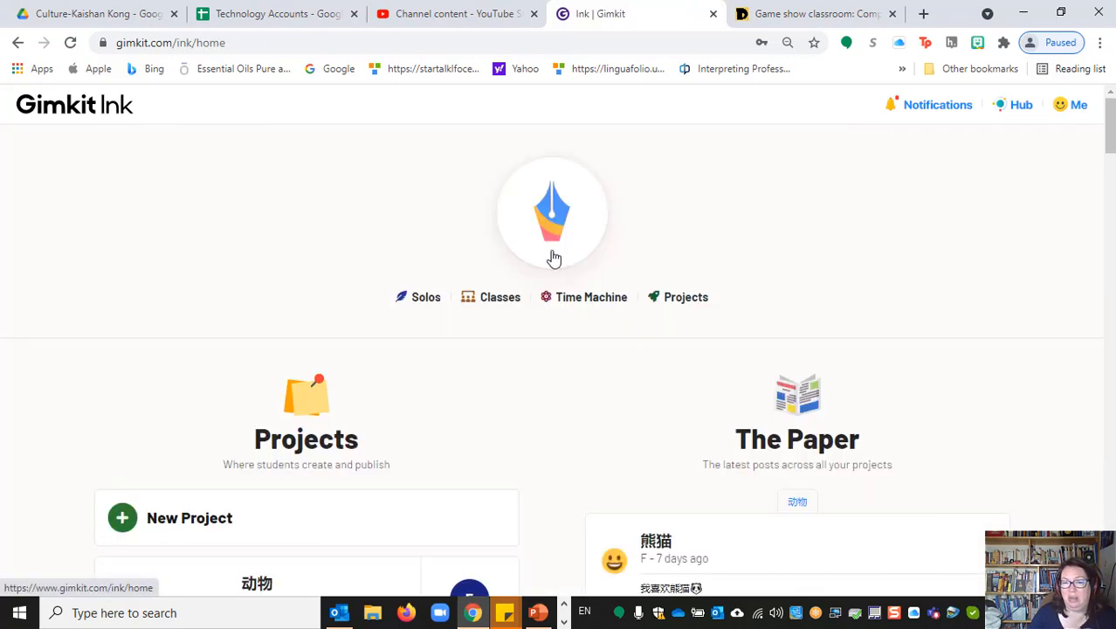
Open the Projects page of Gimkit Ink and look over the existing projects.
click(688, 305)
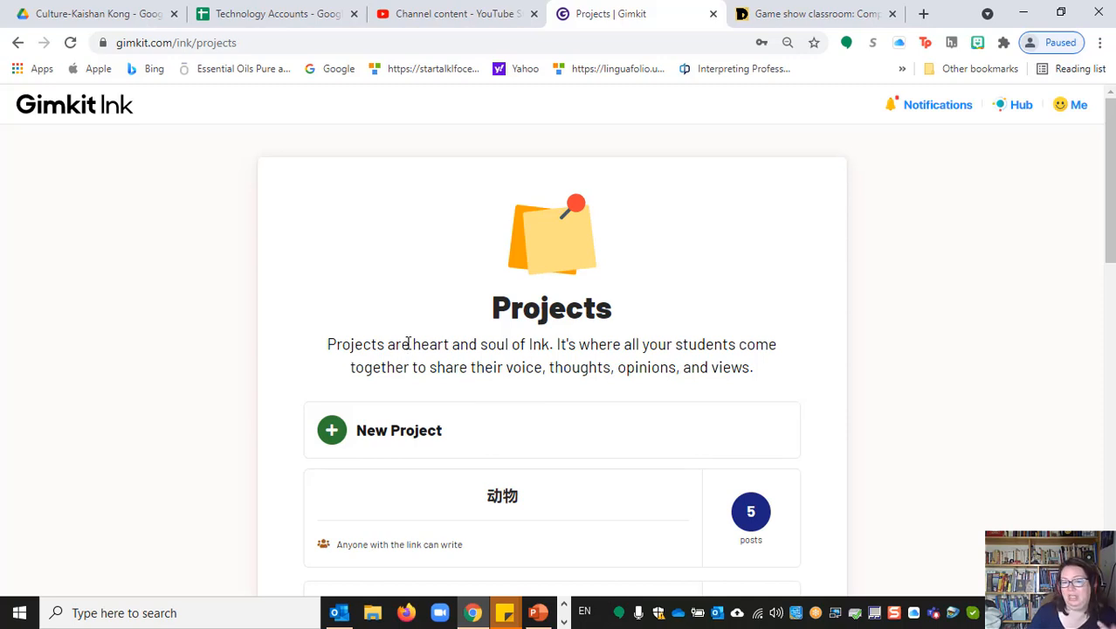
scroll(725, 324, down, 1)
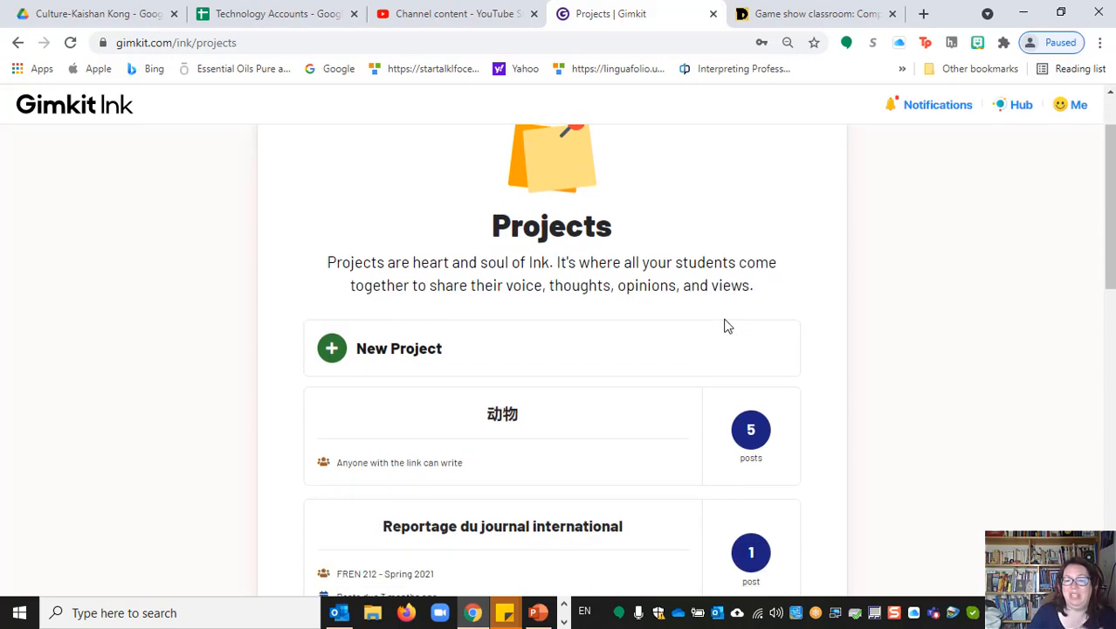
scroll(637, 322, down, 1)
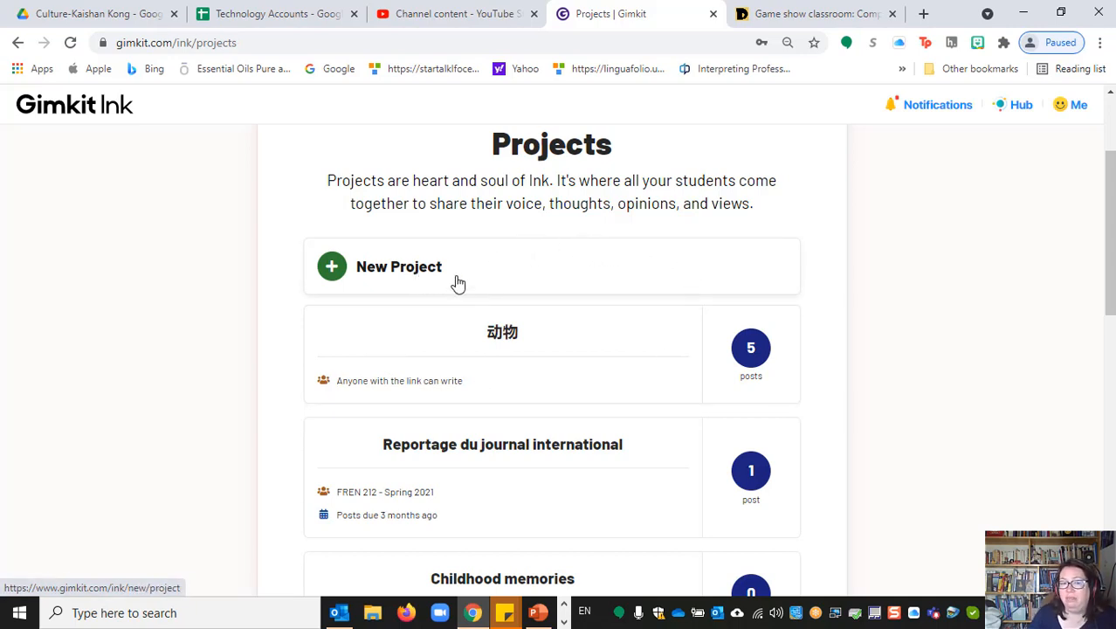
Start a new project and enable the Essay Defense System for it.
click(429, 278)
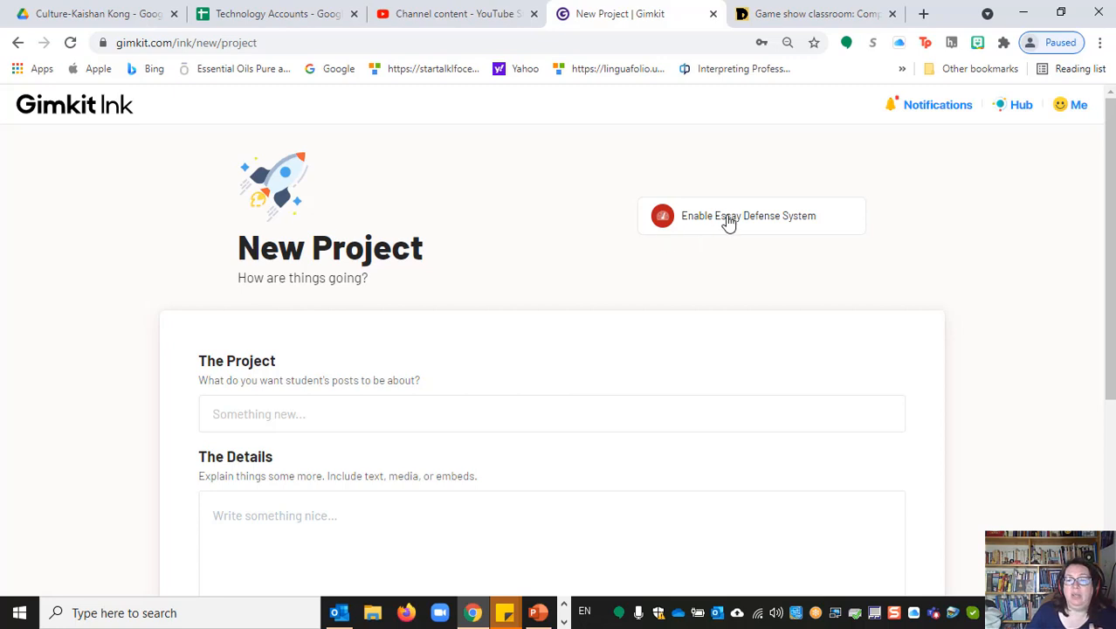
click(697, 226)
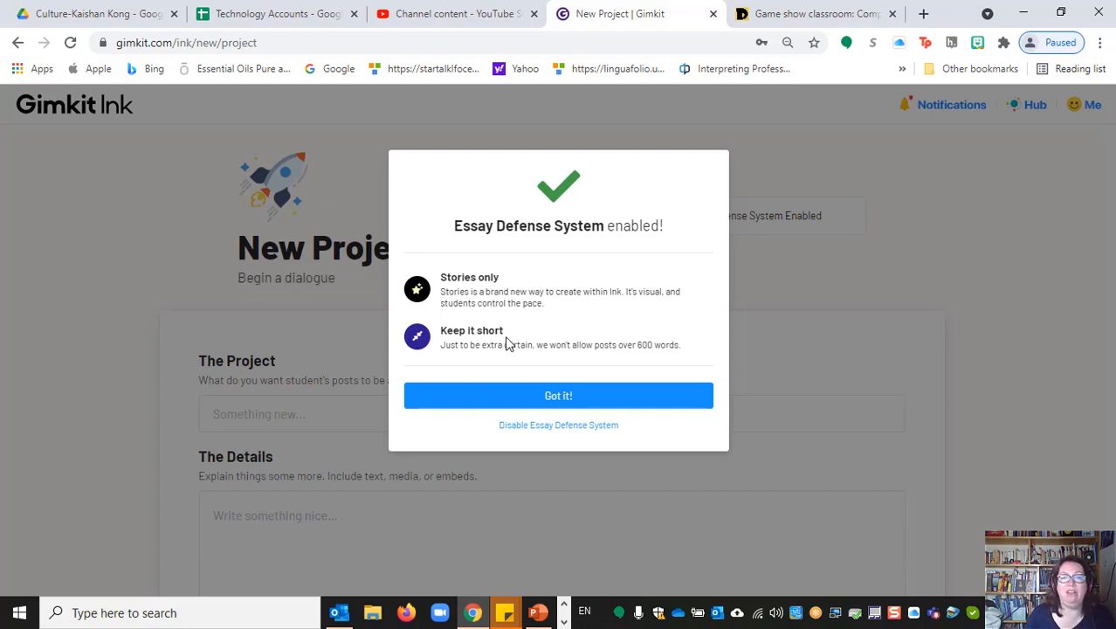
click(552, 405)
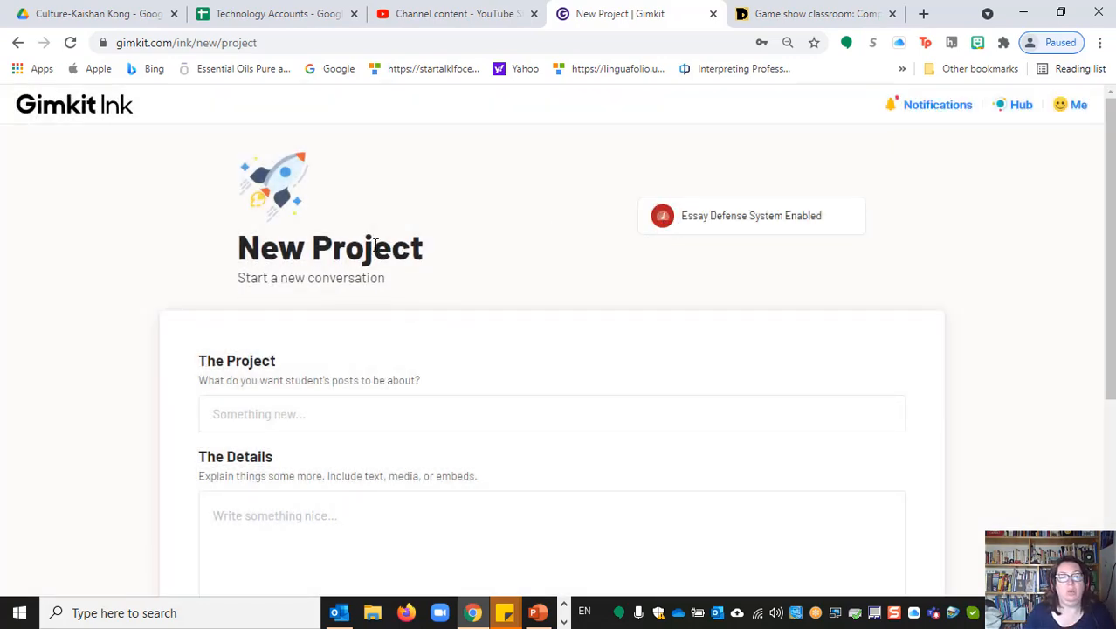
Enter "Pets" as the project's topic and place the cursor in the project details.
scroll(331, 359, down, 2)
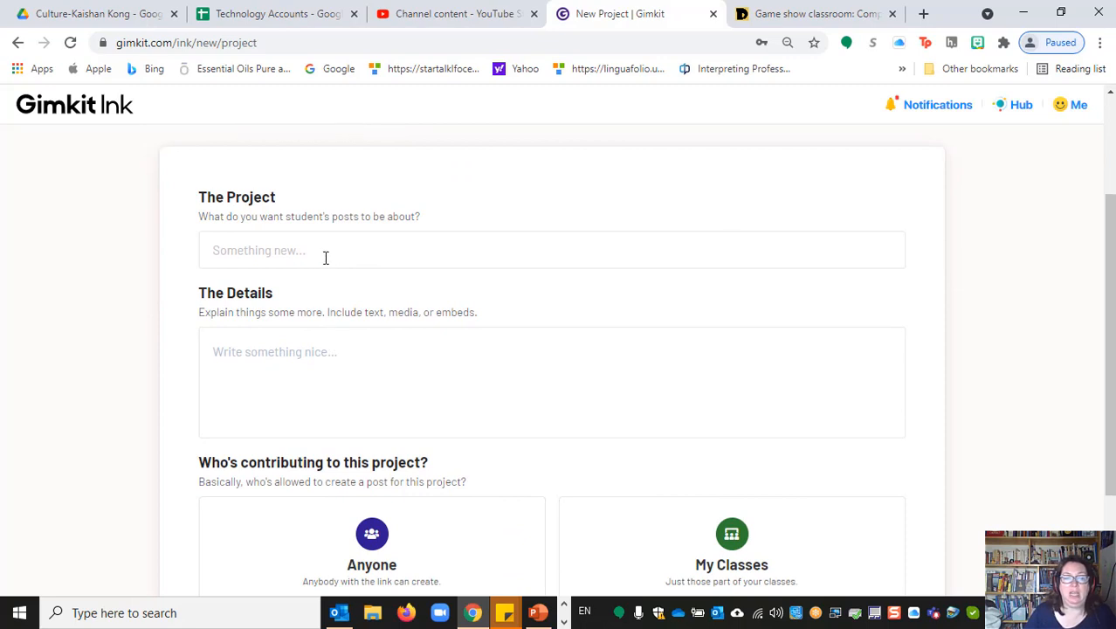
click(324, 258)
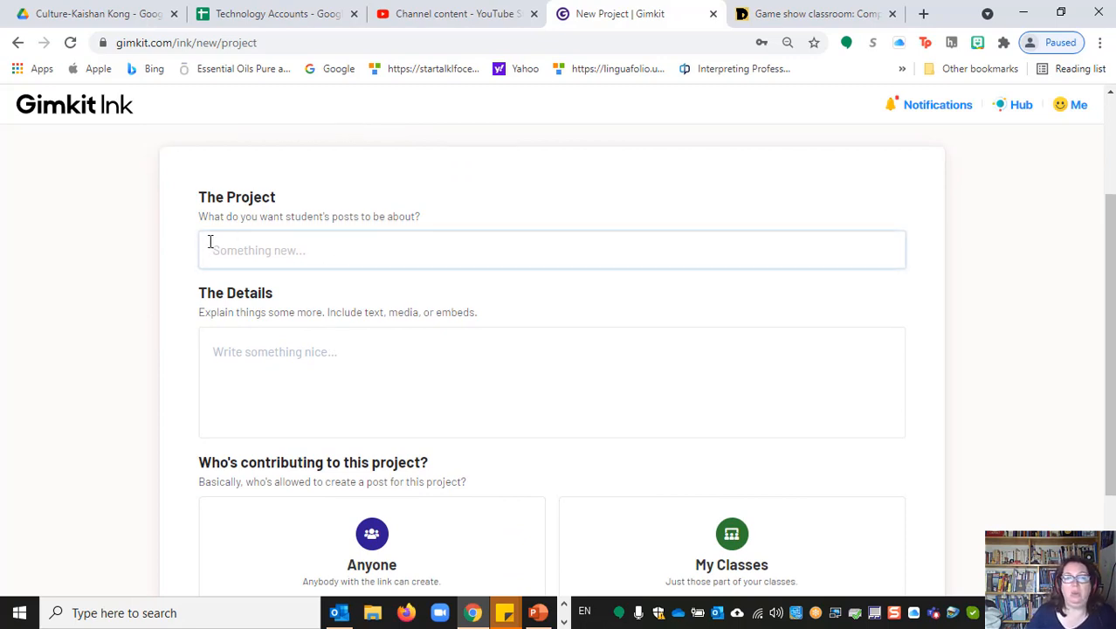
text(Pets)
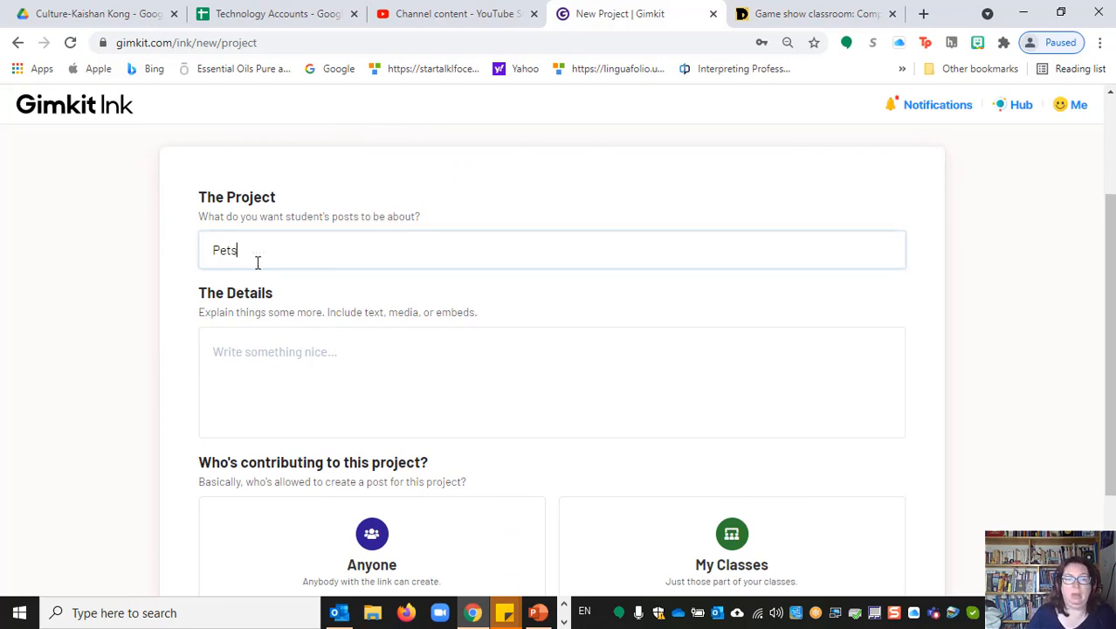
click(277, 350)
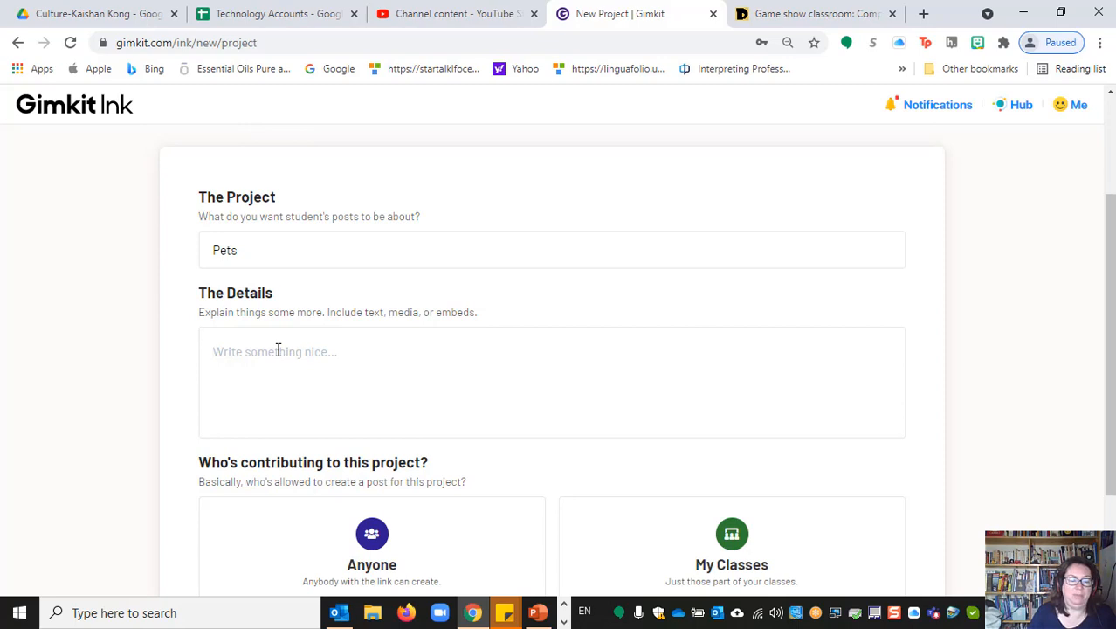
text(What )
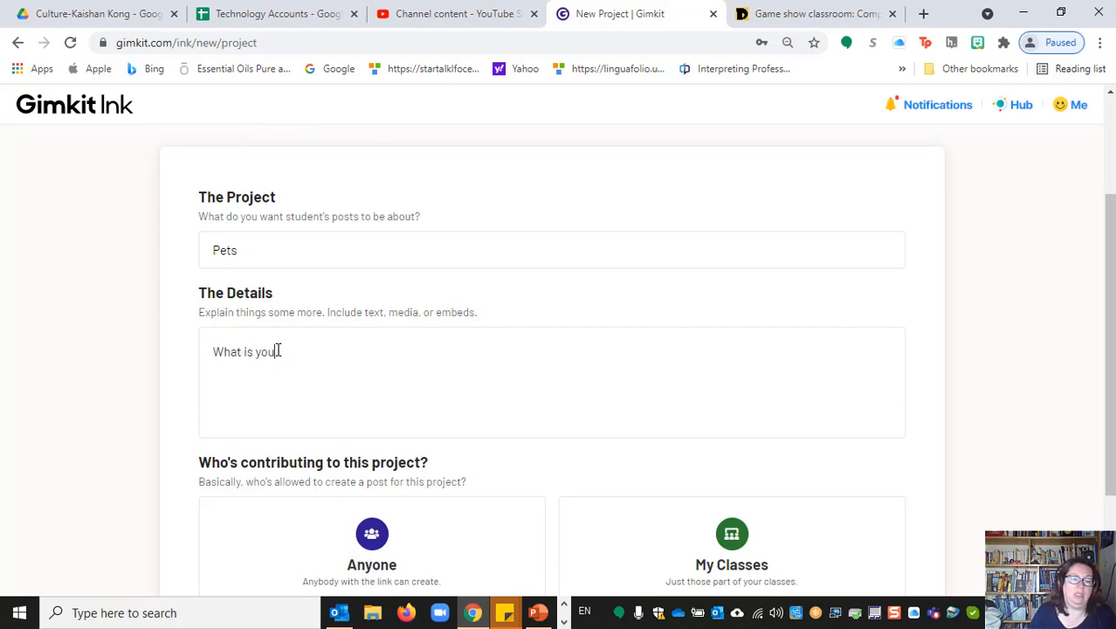
text(is you)
key(BackSpace)
key(BackSpace)
key(BackSpace)
key(BackSpace)
key(BackSpace)
key(BackSpace)
key(BackSpace)
key(BackSpace)
key(BackSpace)
key(BackSpace)
key(BackSpace)
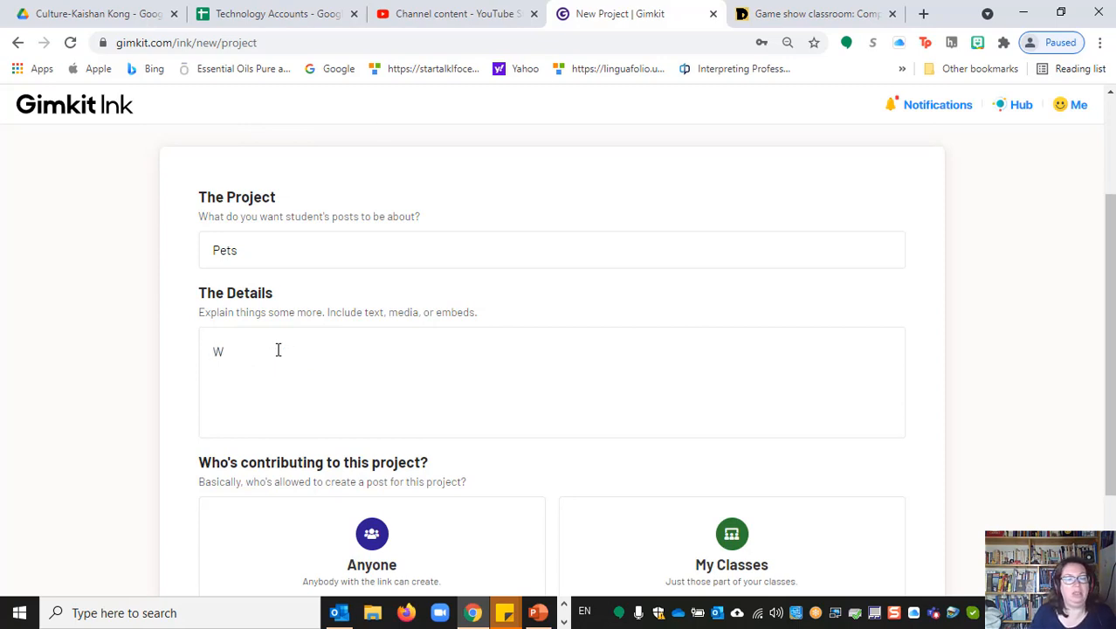
Enter the project details: "List the names of pets you know. Which one(s) do you like best? Include photos! Share your animals with us.".
text(List the)
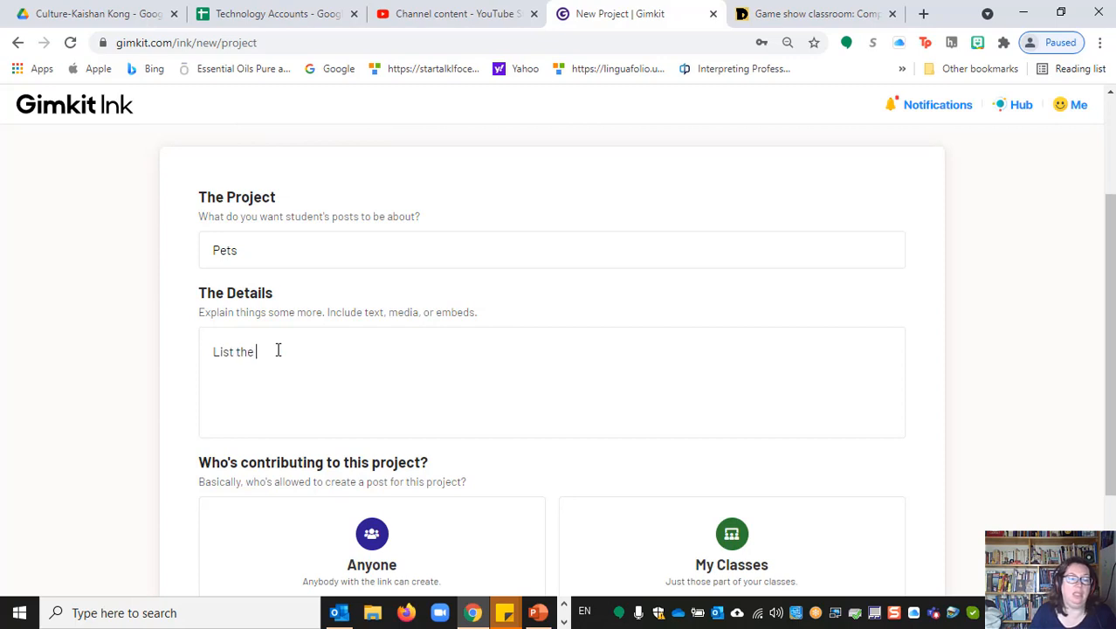
text( names of pets you know.  Which on)
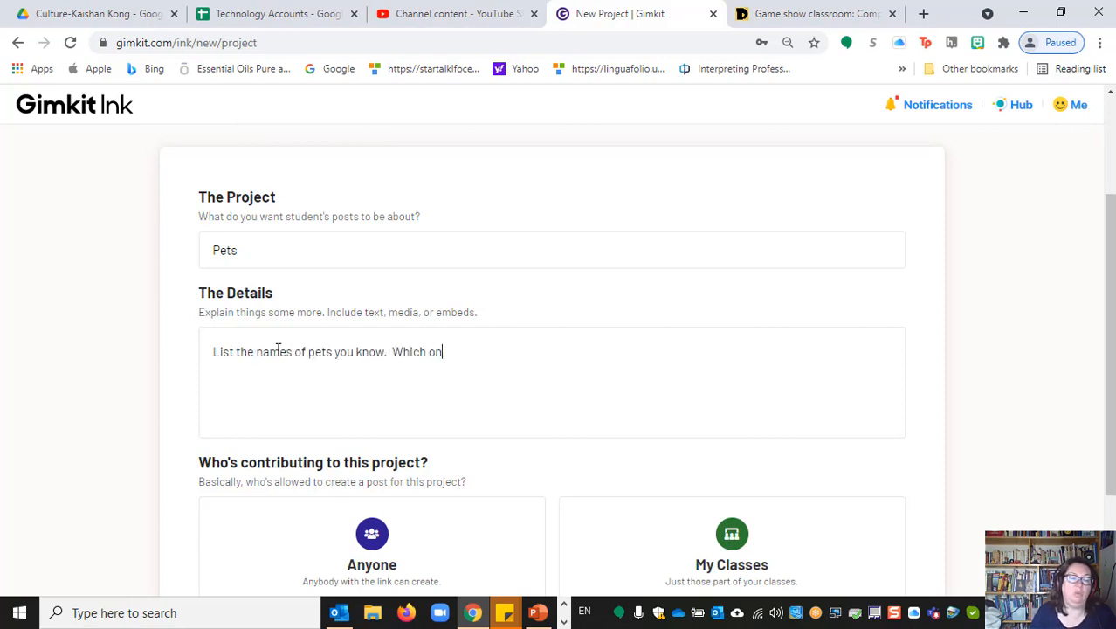
text(e(s) do you l)
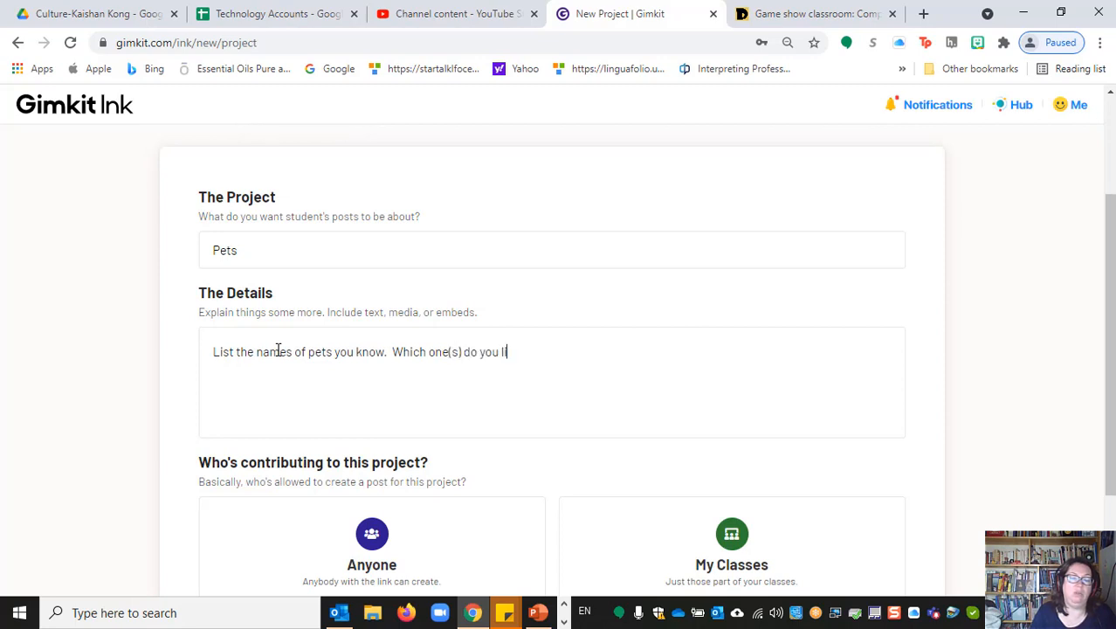
text(ike best?  Inclu)
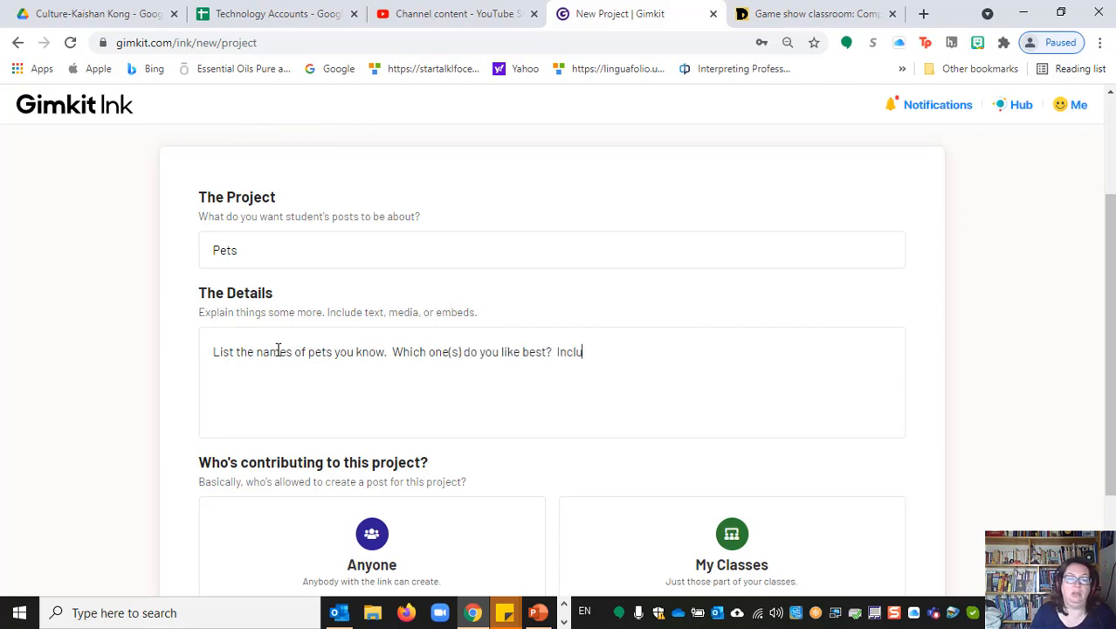
text(de photos!  Share your)
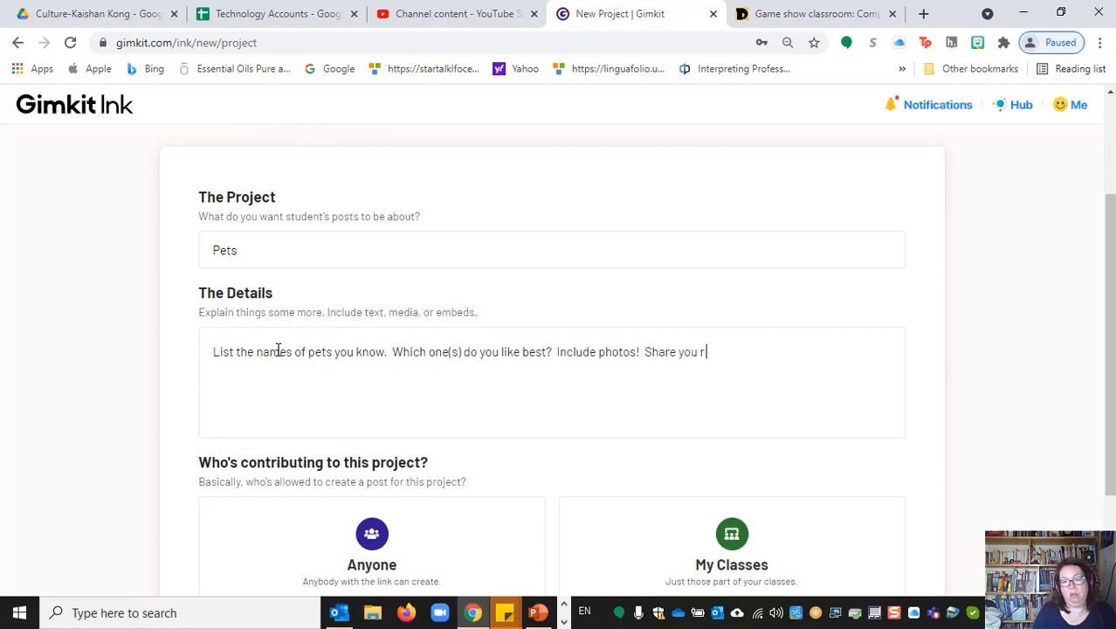
key(BackSpace)
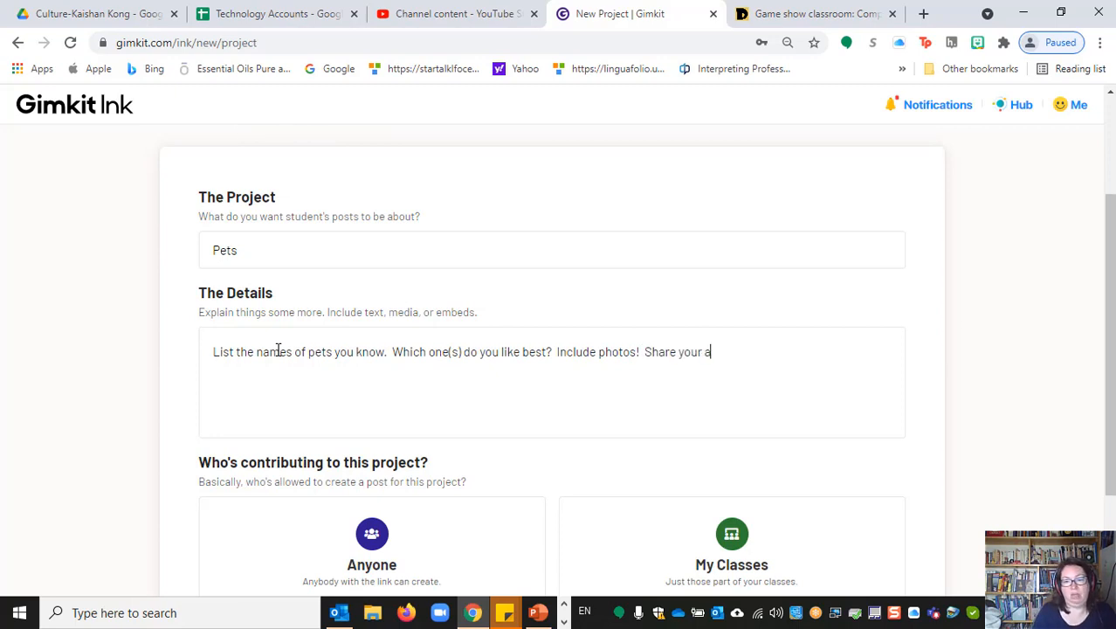
text(r animals with us.)
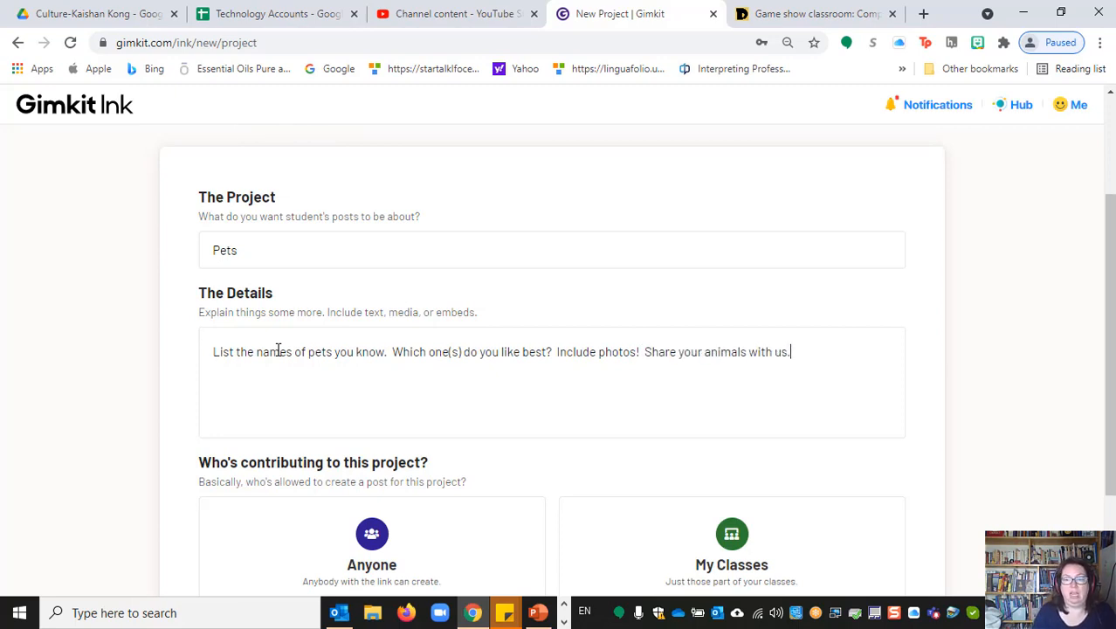
Allow anyone with the link to contribute posts to the Pets project.
scroll(369, 333, down, 2)
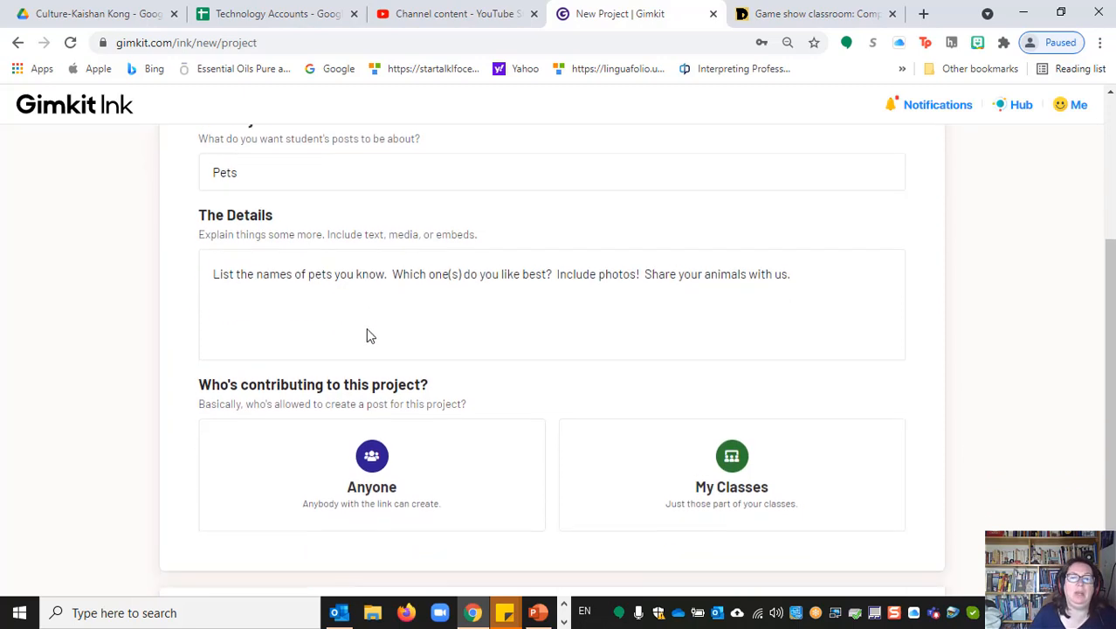
scroll(450, 374, up, 1)
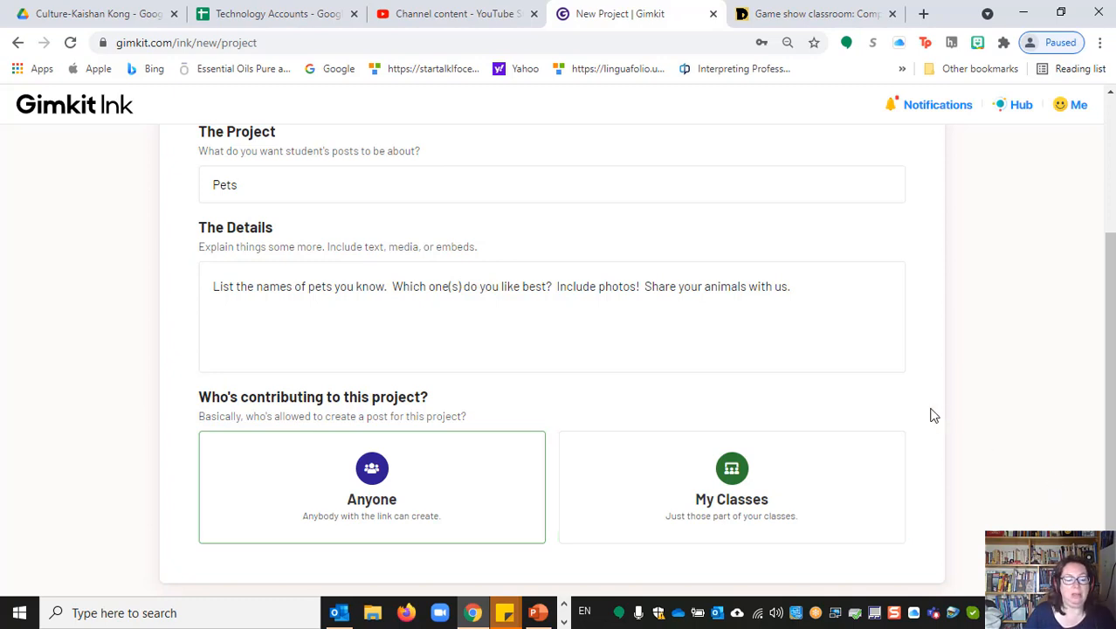
scroll(880, 410, down, 1)
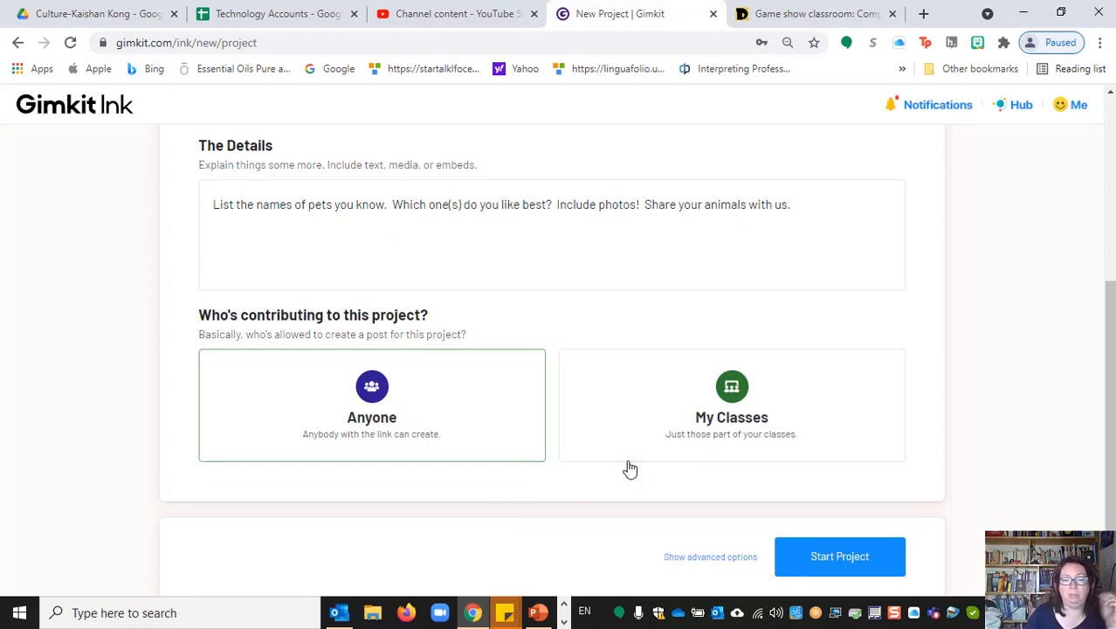
Show the project's advanced options and enable Hide Posts by Default and Hide Comments By Default.
click(692, 558)
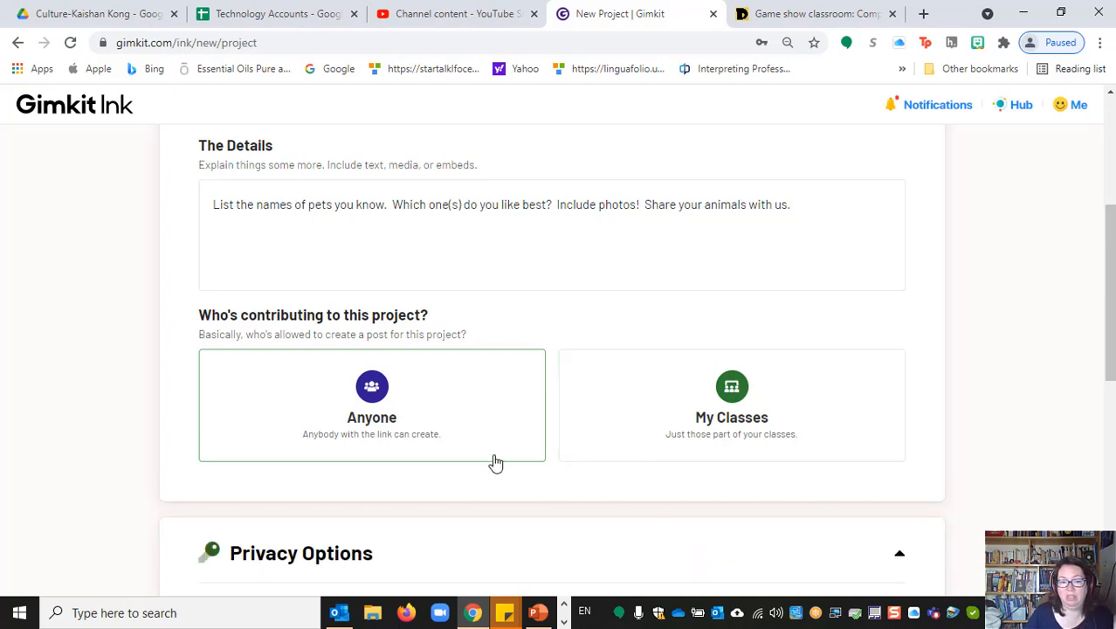
scroll(493, 461, down, 3)
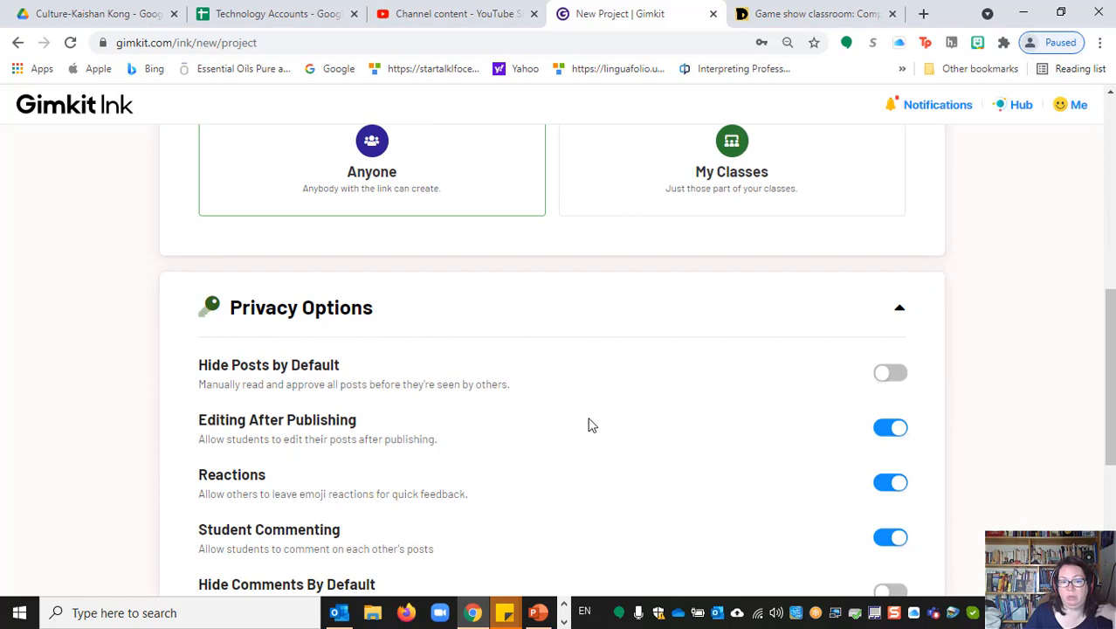
scroll(592, 428, down, 2)
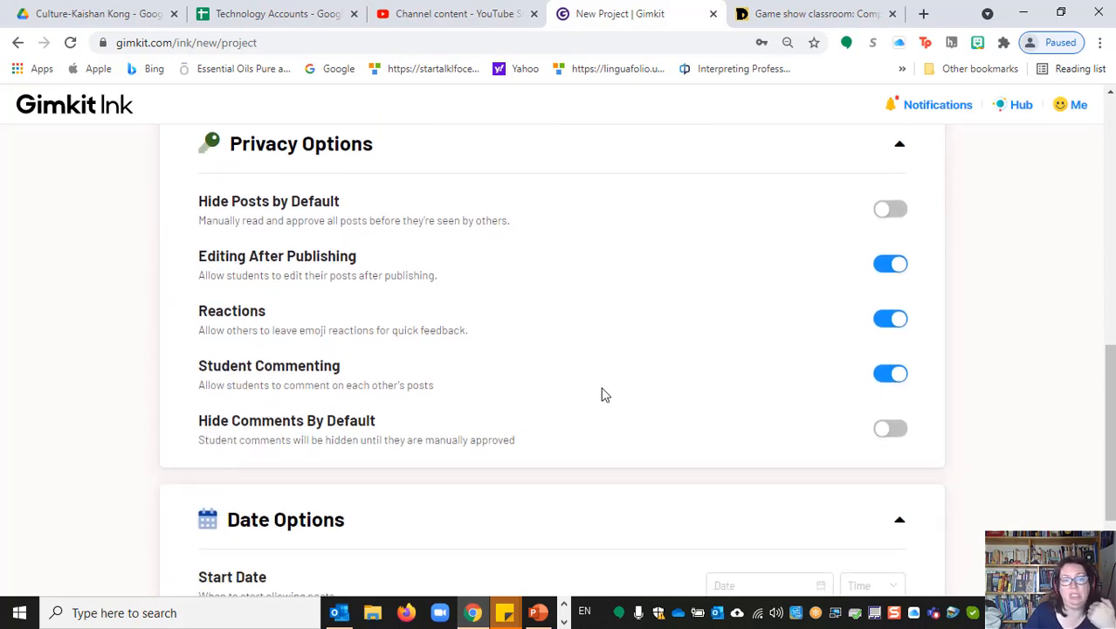
click(890, 212)
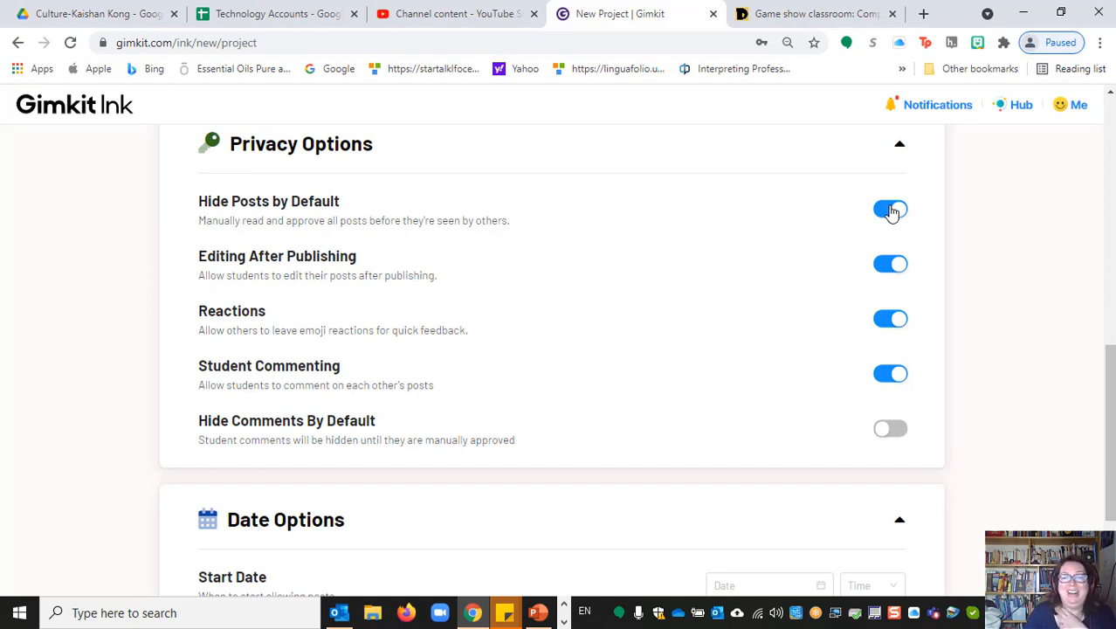
click(895, 437)
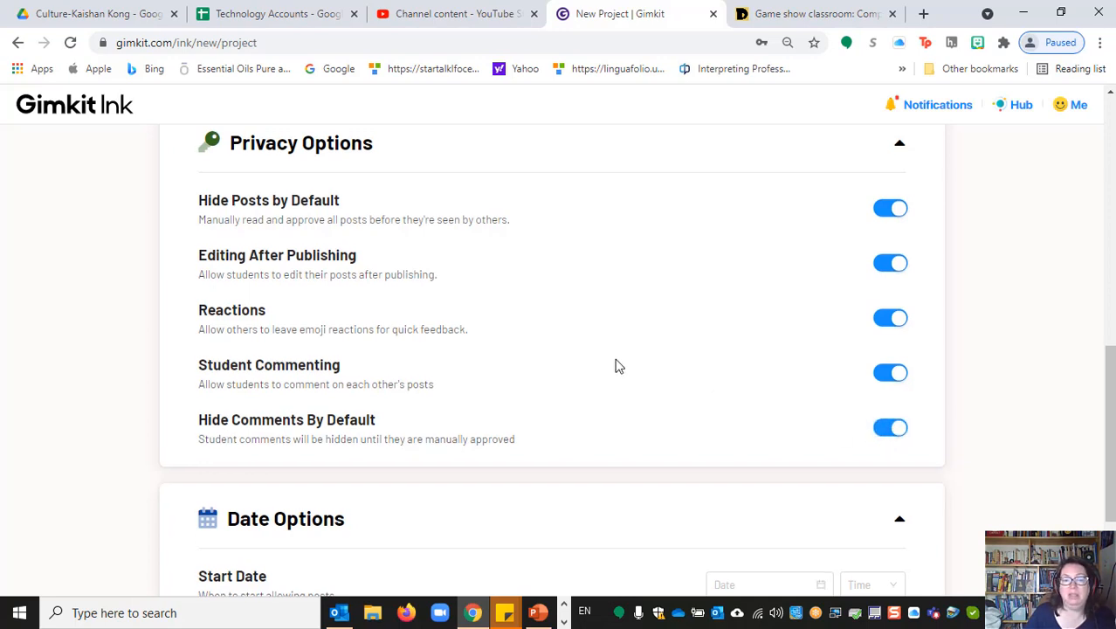
Set the start date to 2021-07-21 and the due date to 2021-07-23, and start the project.
scroll(617, 367, down, 2)
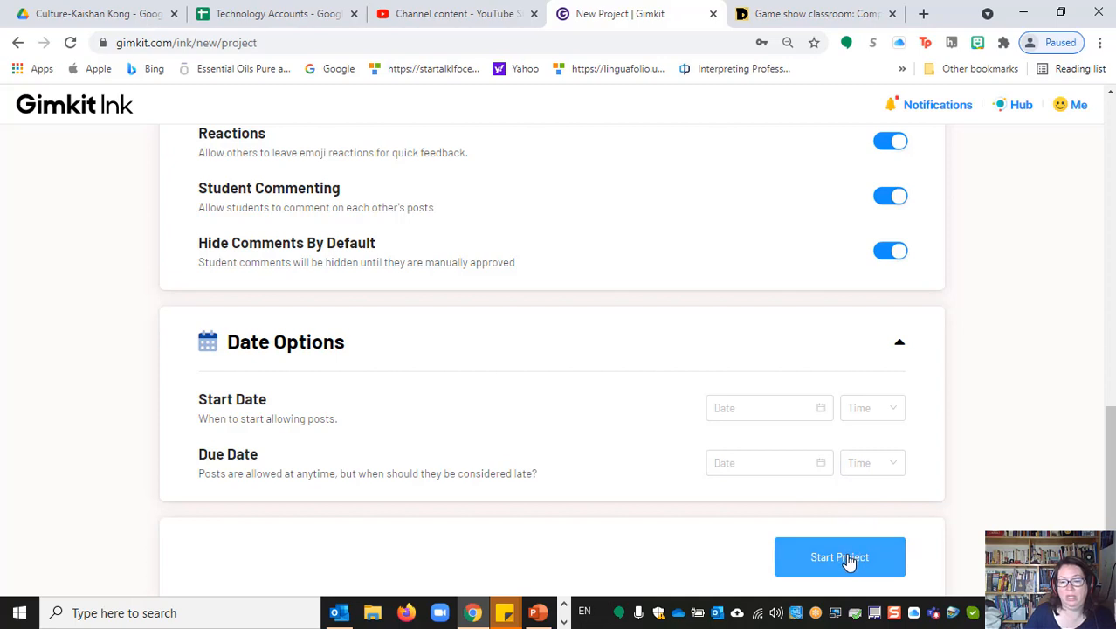
click(775, 407)
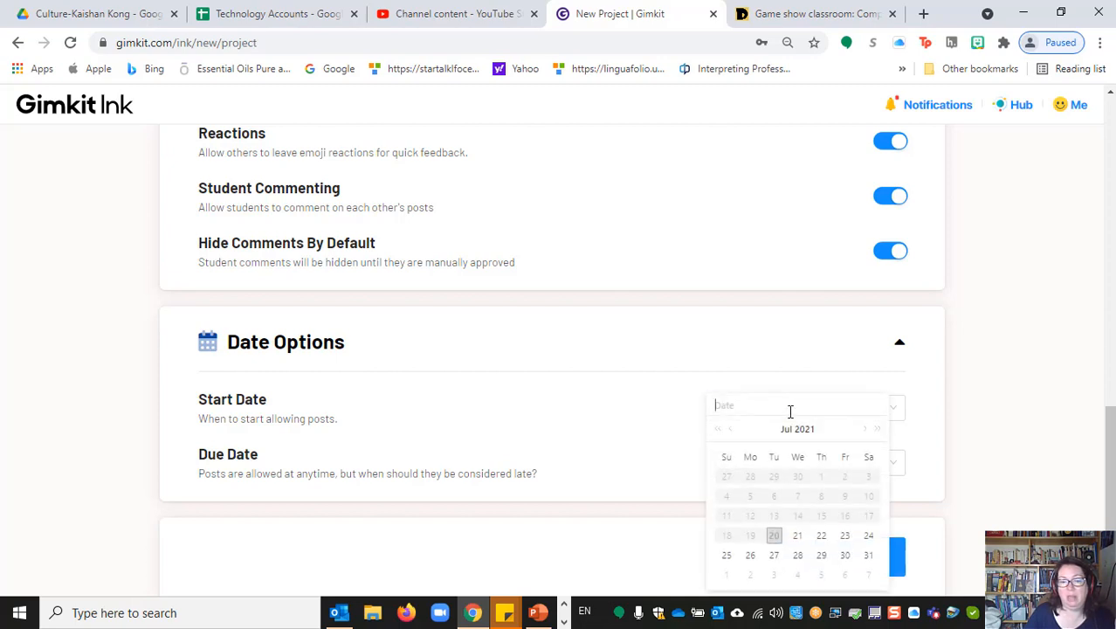
click(797, 537)
click(783, 461)
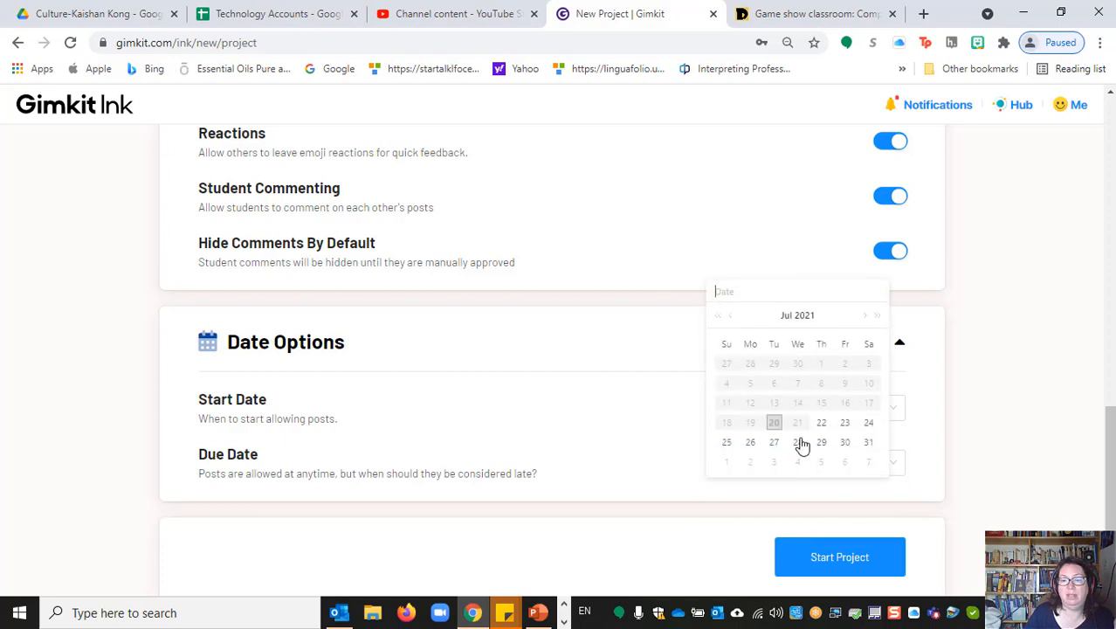
click(845, 423)
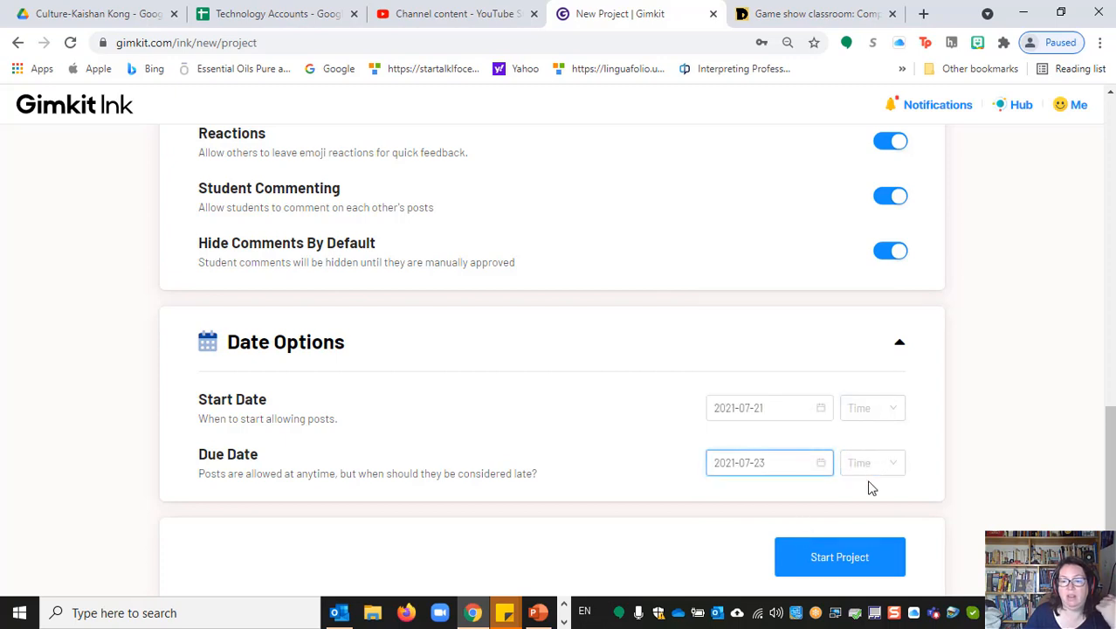
click(821, 559)
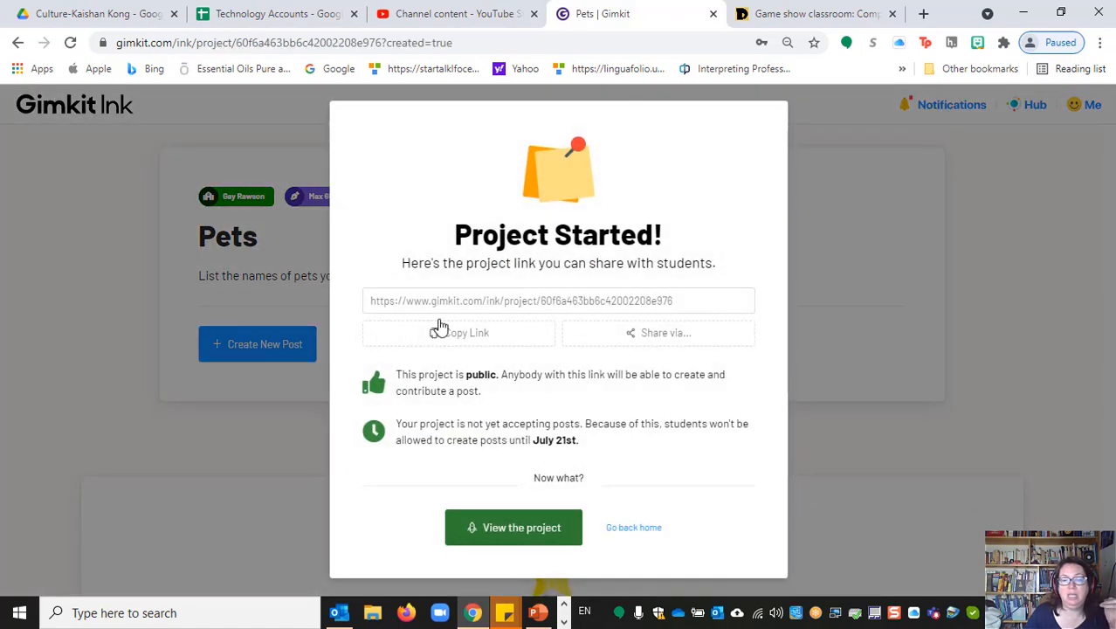
Copy the project's share link and look over the new Pets project page.
click(521, 342)
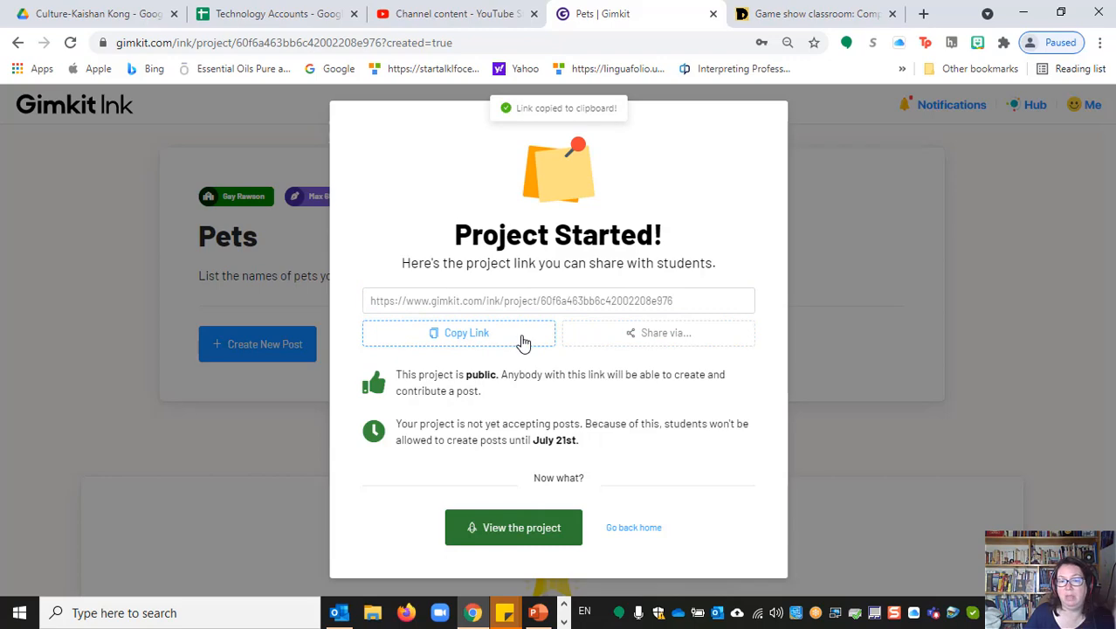
click(506, 525)
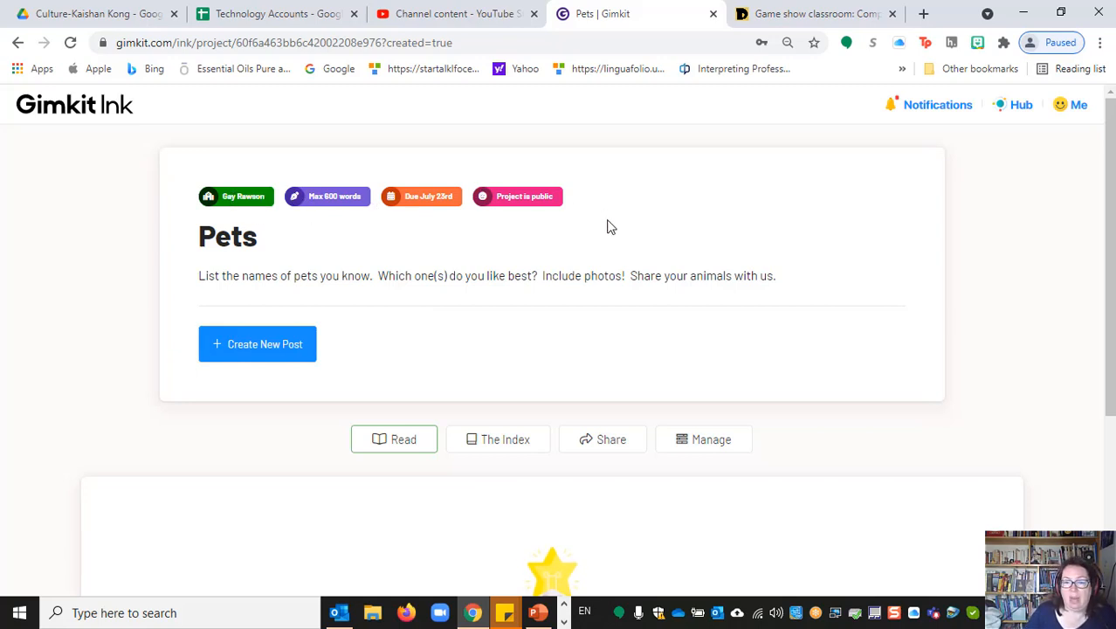
scroll(610, 227, down, 3)
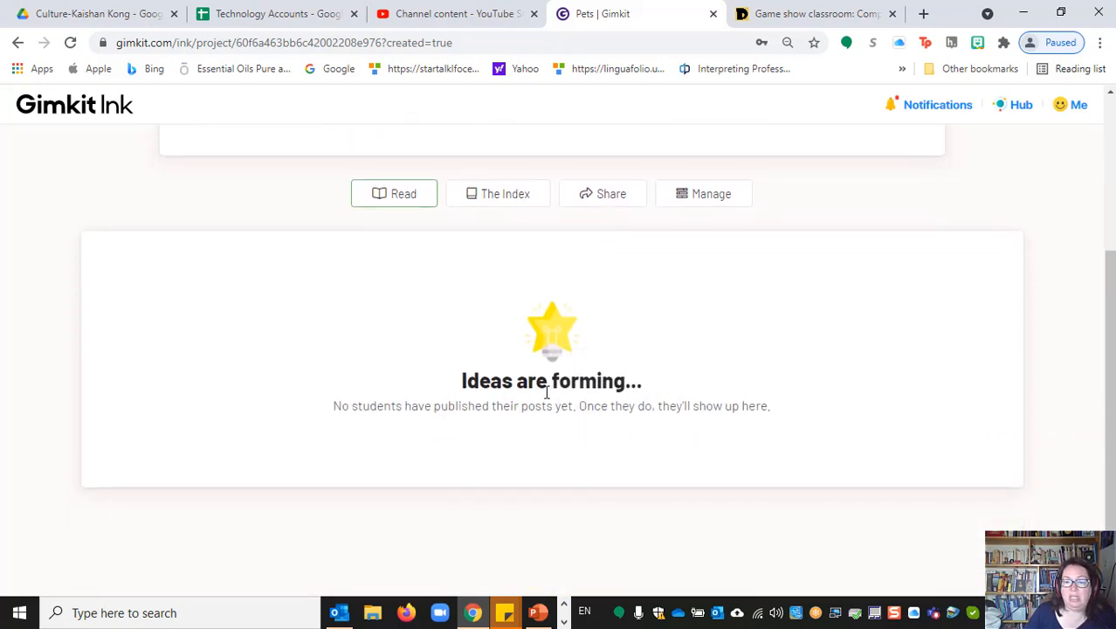
scroll(547, 393, up, 3)
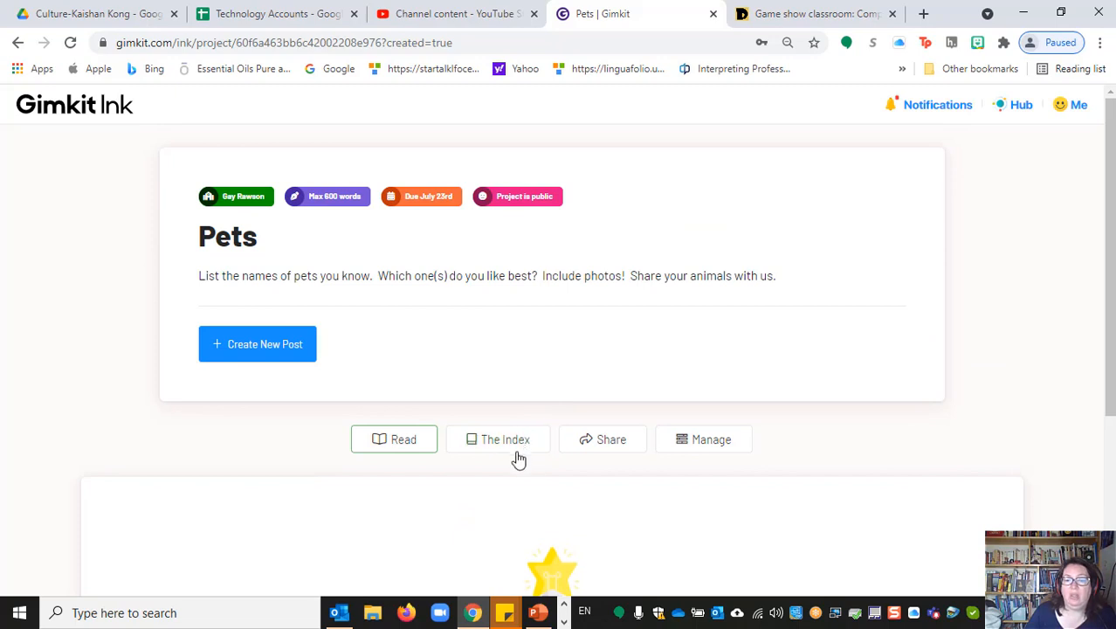
Disable Hide Comments By Default in the Pets project's management settings and save the changes.
click(689, 442)
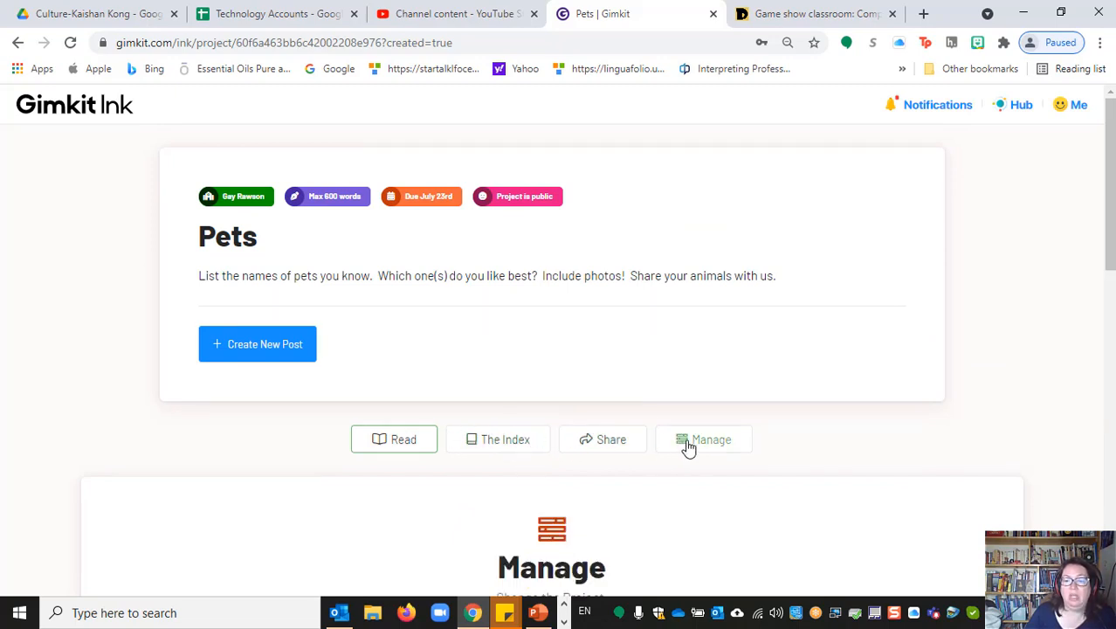
scroll(668, 440, down, 2)
scroll(456, 388, down, 7)
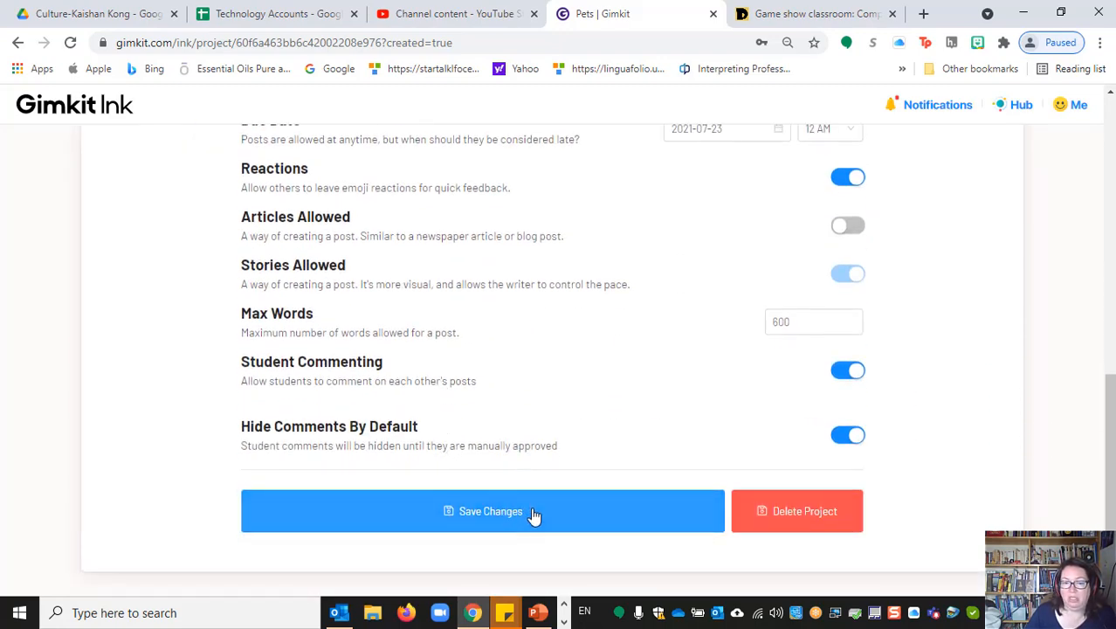
click(838, 441)
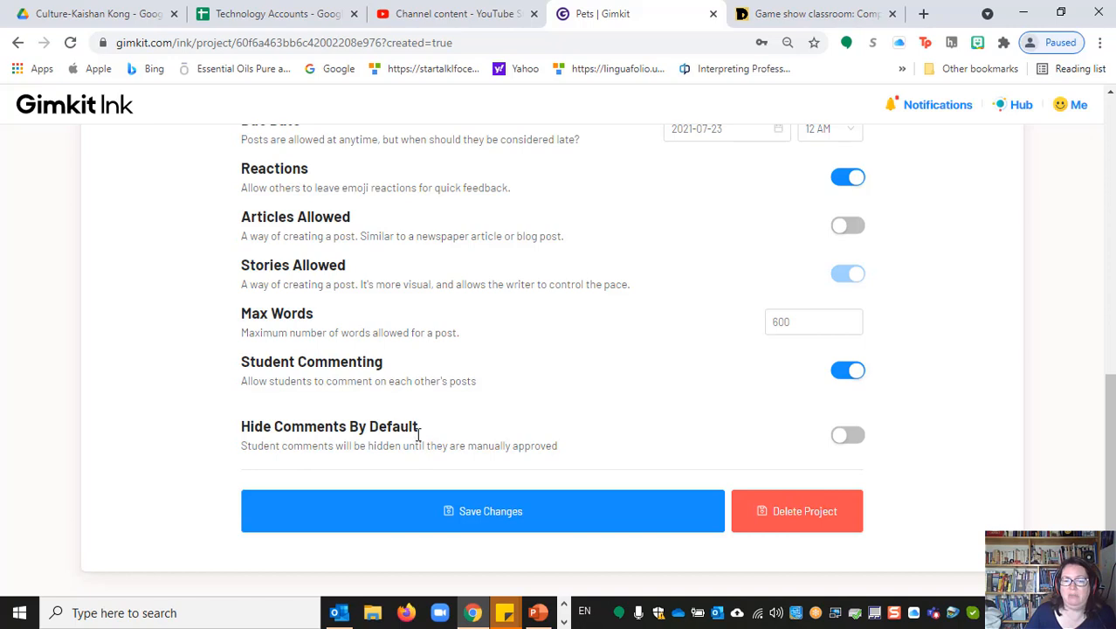
click(447, 516)
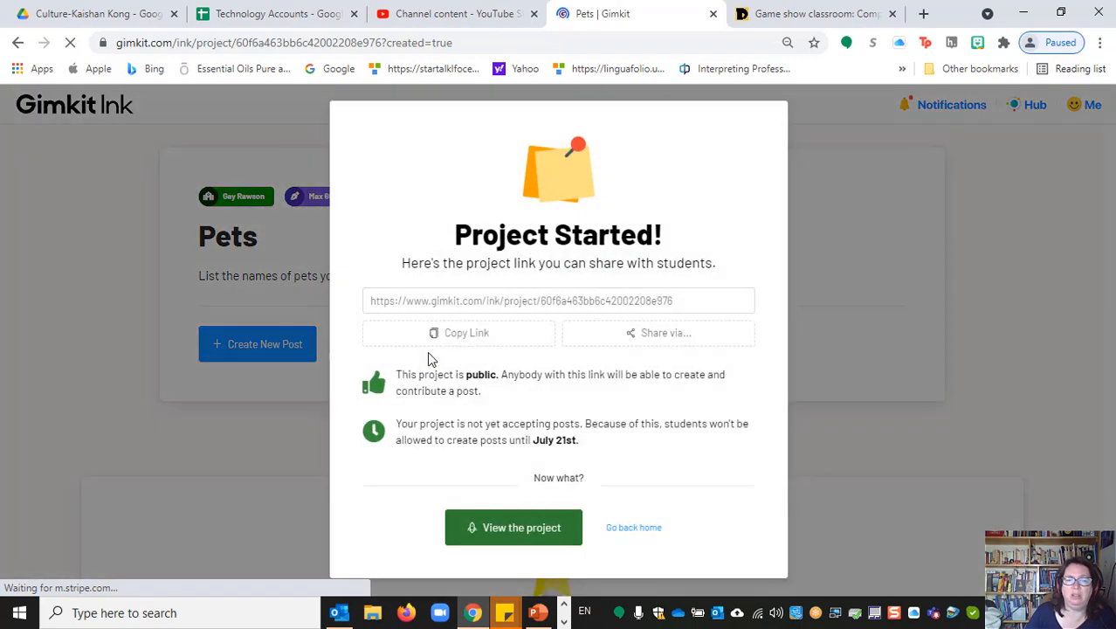
Try to create a new post in the Pets project and return to the Ink home page.
click(521, 527)
click(250, 352)
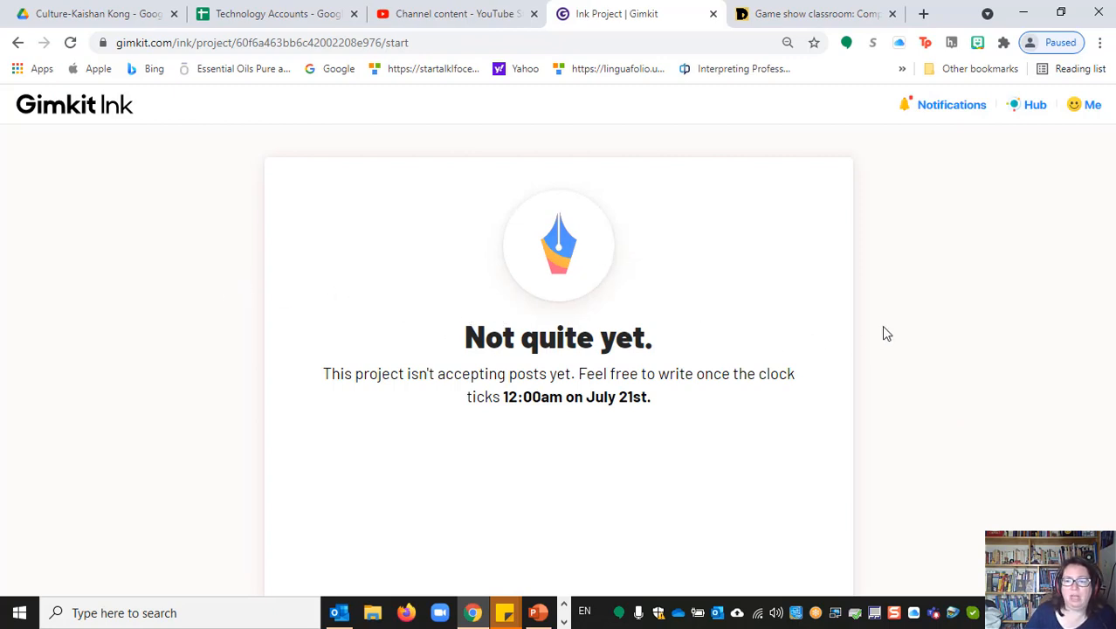
click(79, 114)
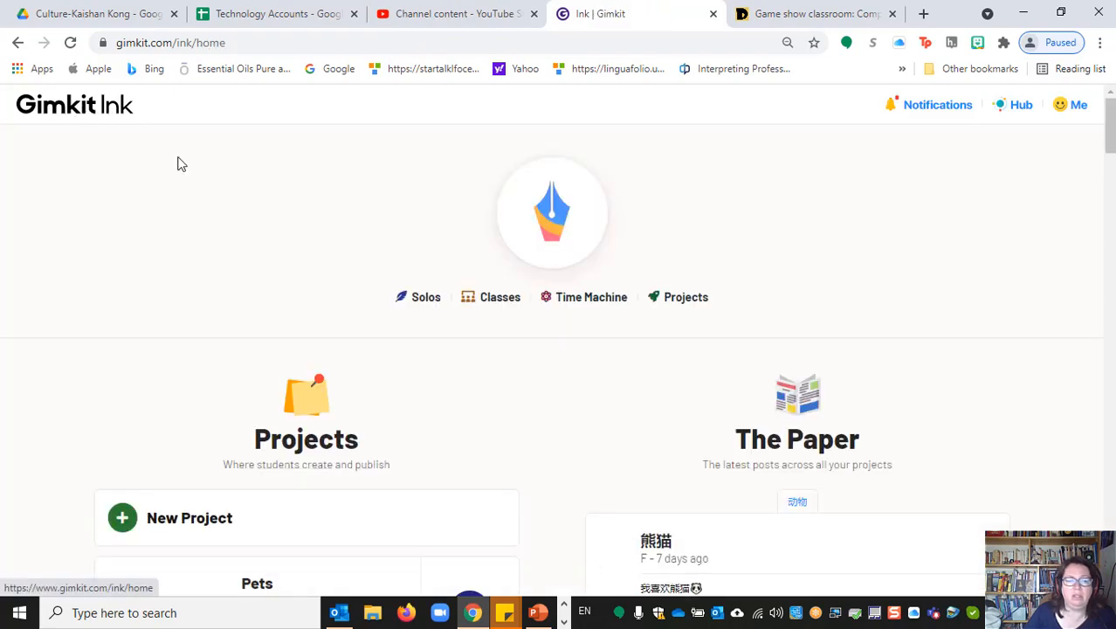
Reopen the Pets project from the home page, try again to create a post, and return to the project list.
scroll(281, 262, down, 4)
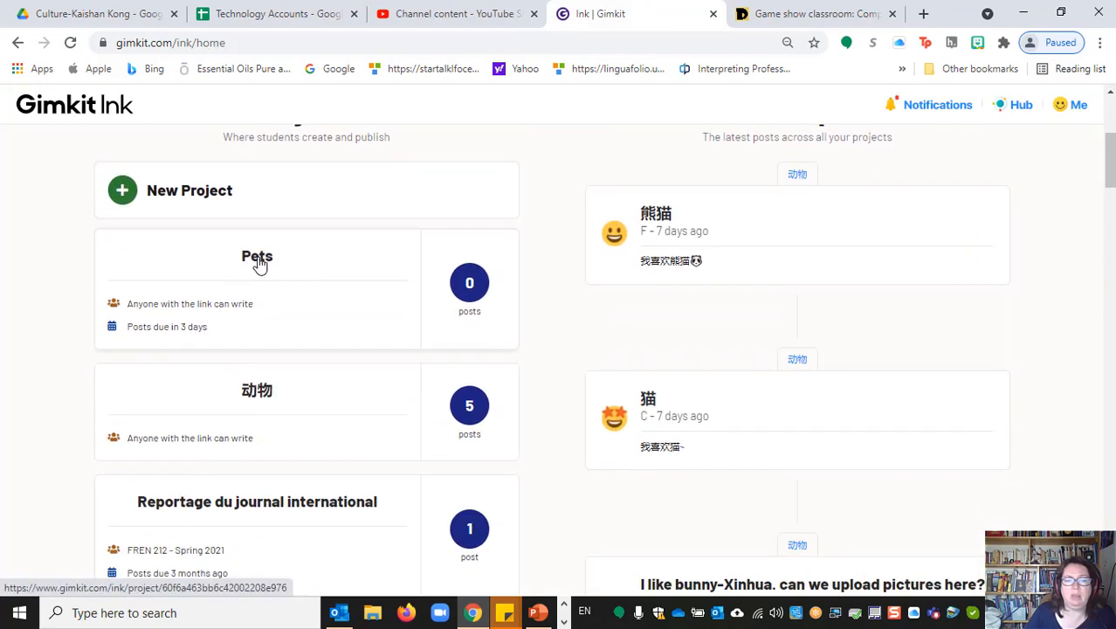
click(258, 262)
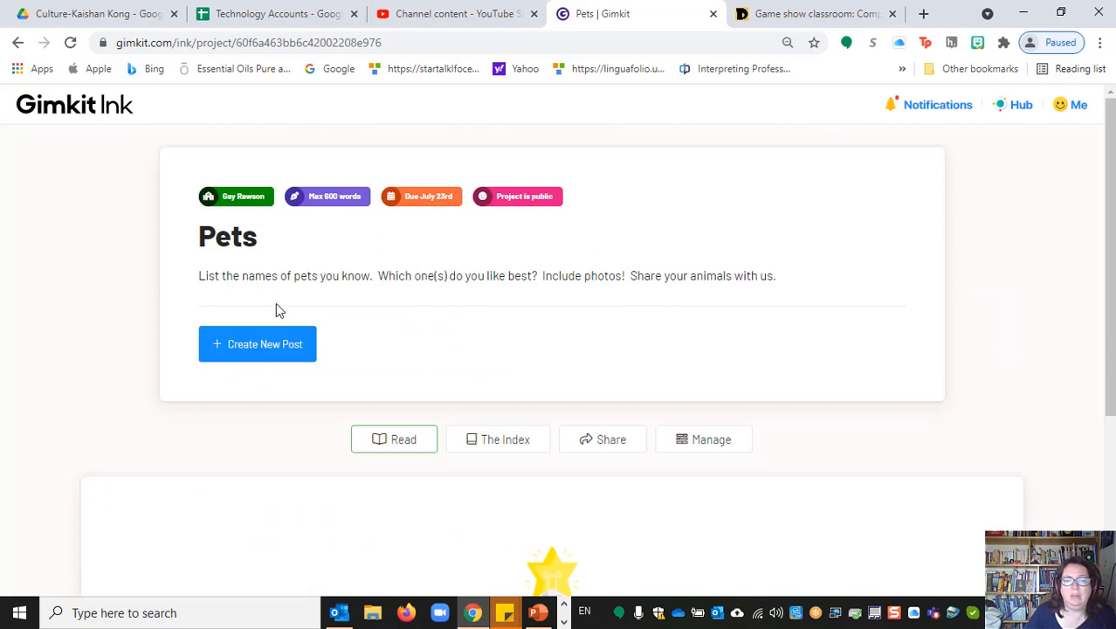
click(266, 346)
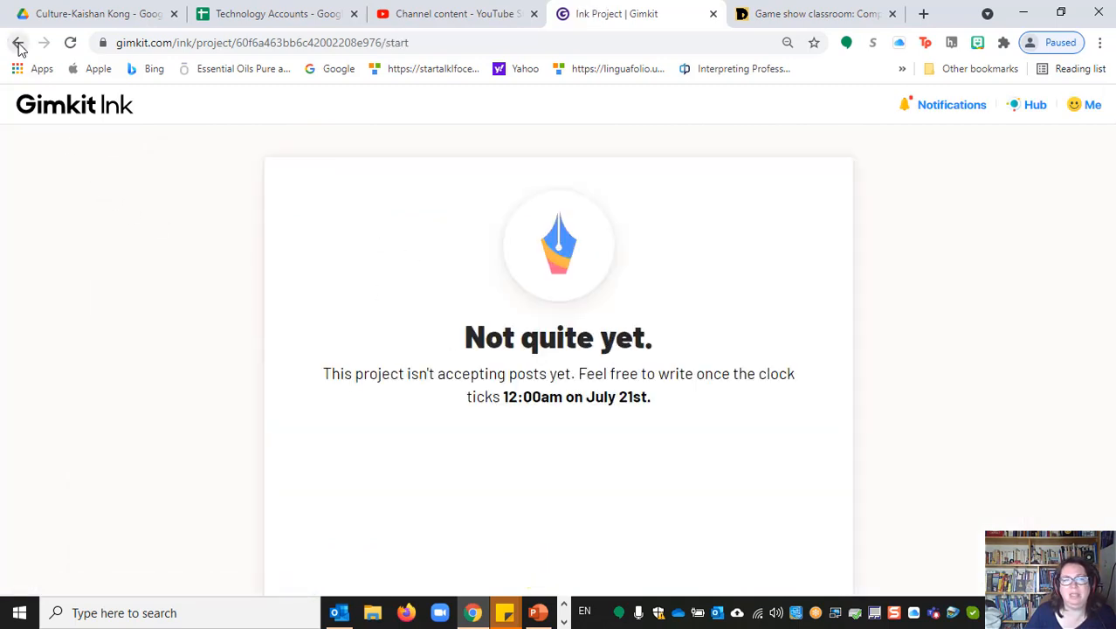
click(59, 124)
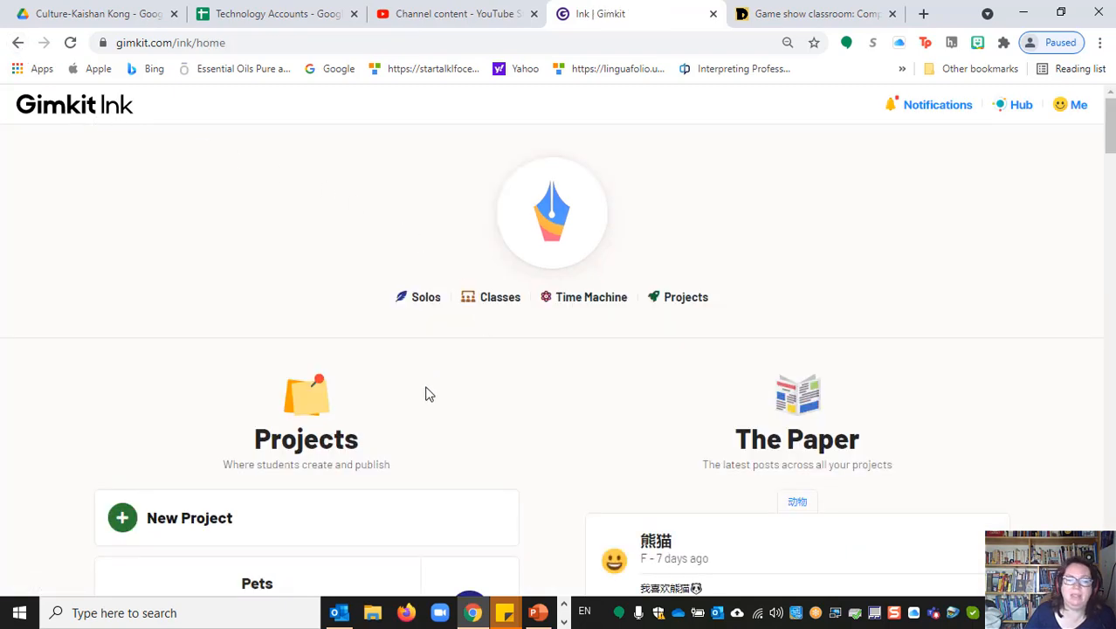
scroll(367, 425, down, 2)
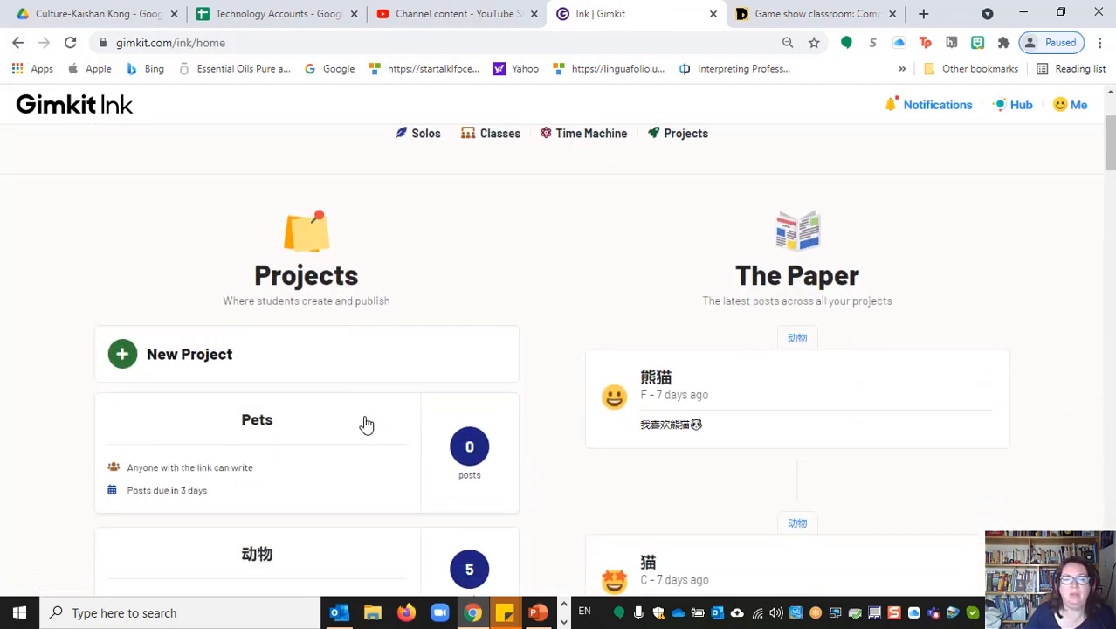
Reopen the Pets project's management settings and check which dates the due date calendar offers.
click(238, 432)
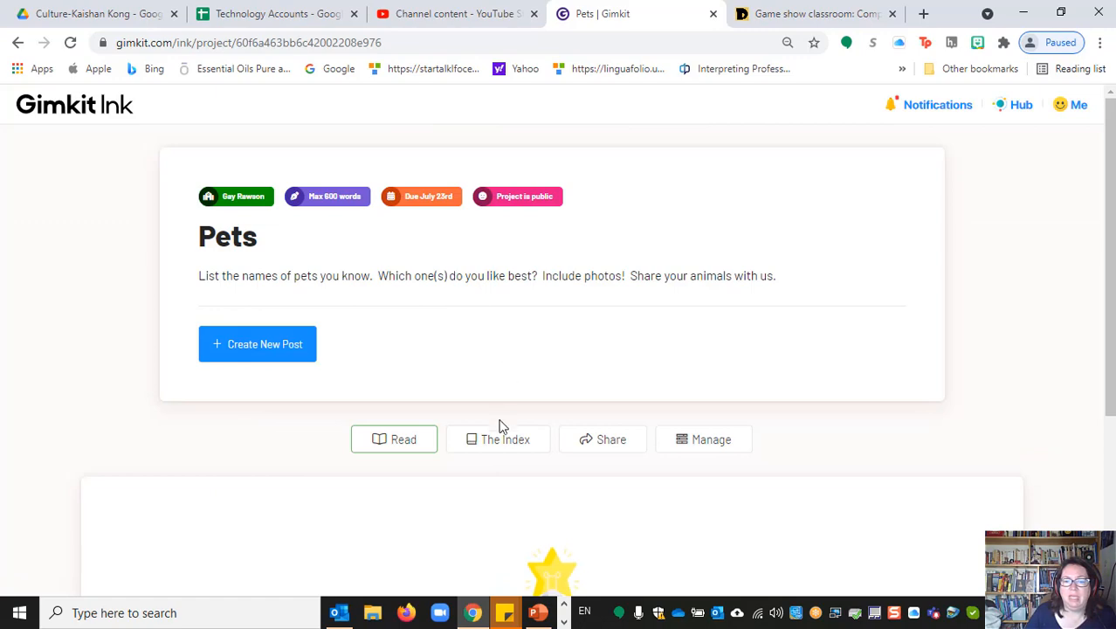
scroll(498, 410, down, 1)
scroll(594, 323, down, 1)
click(683, 278)
scroll(730, 309, down, 7)
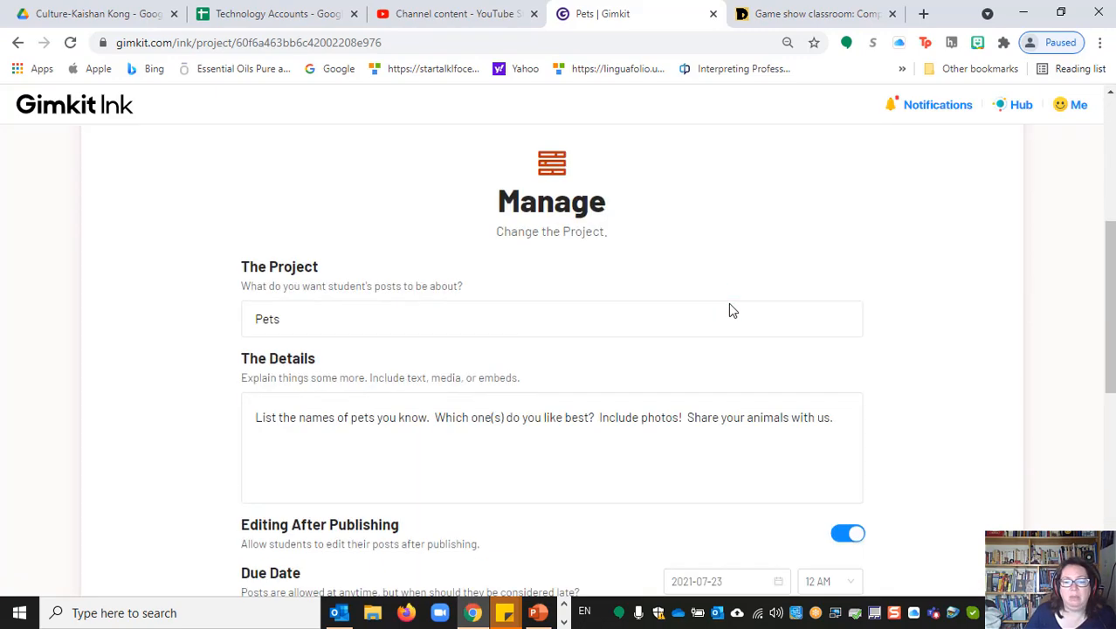
scroll(794, 420, up, 3)
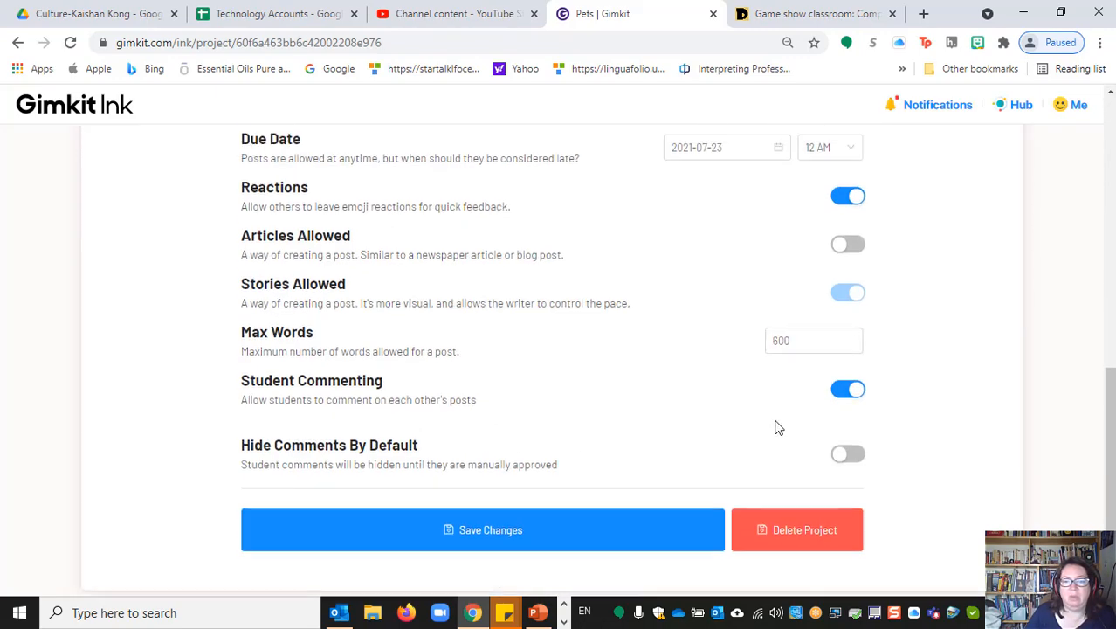
scroll(716, 403, down, 1)
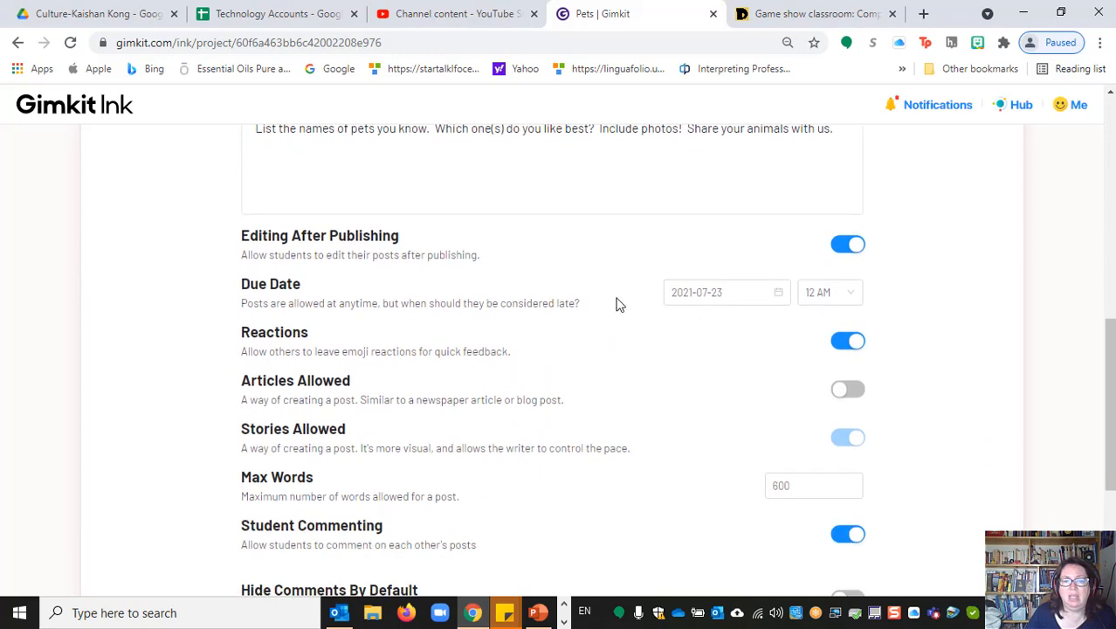
click(722, 292)
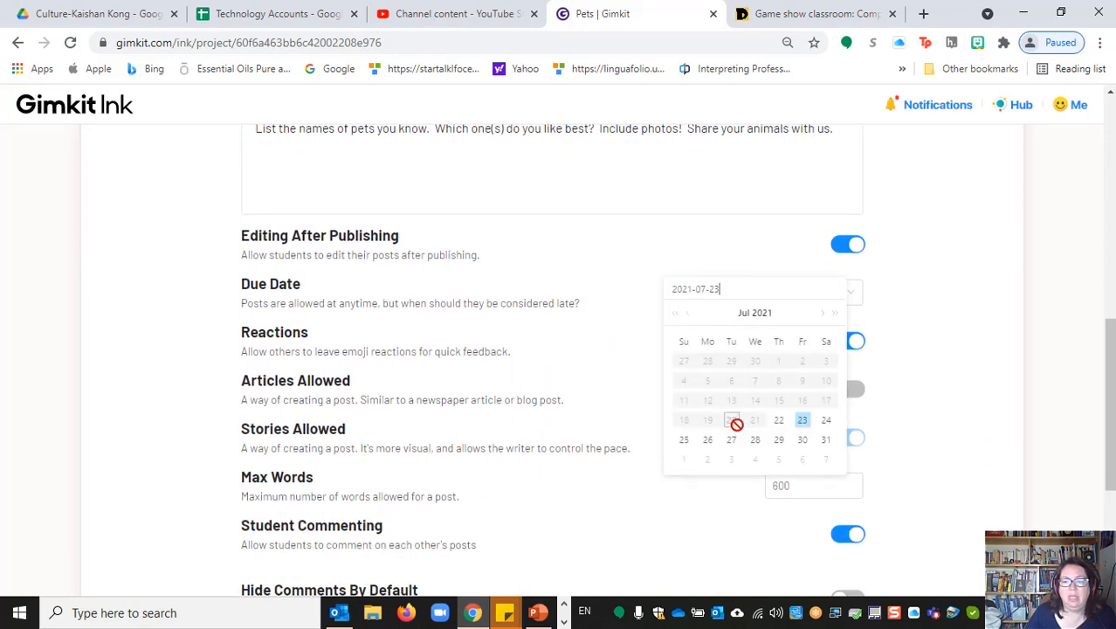
click(455, 289)
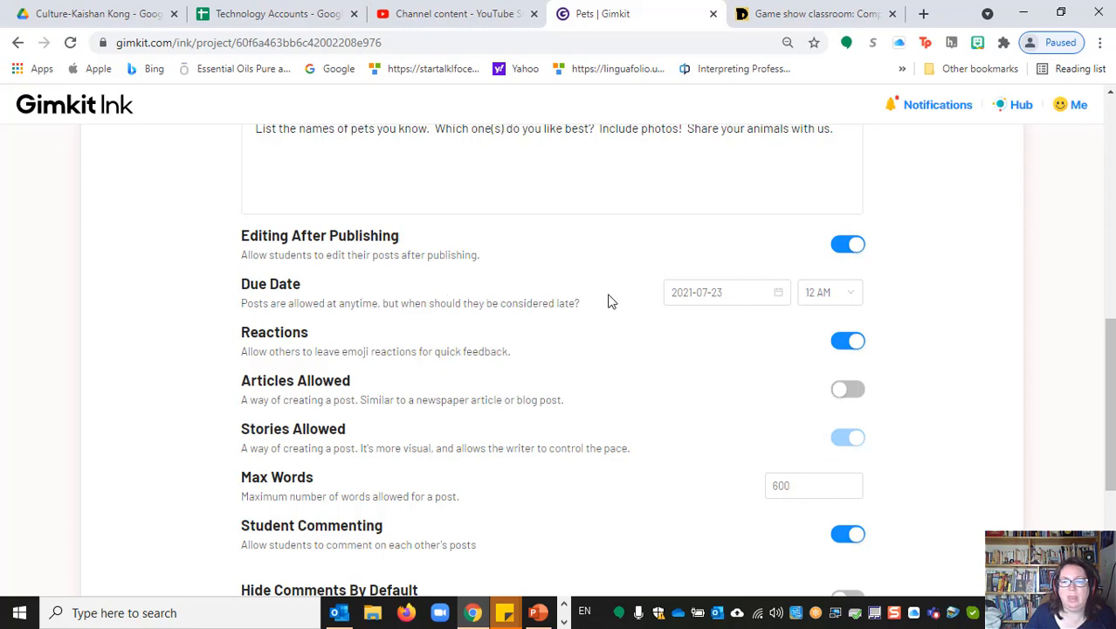
Review the remaining Pets management settings and the project's header details for anything controlling when posts are accepted.
scroll(607, 305, down, 3)
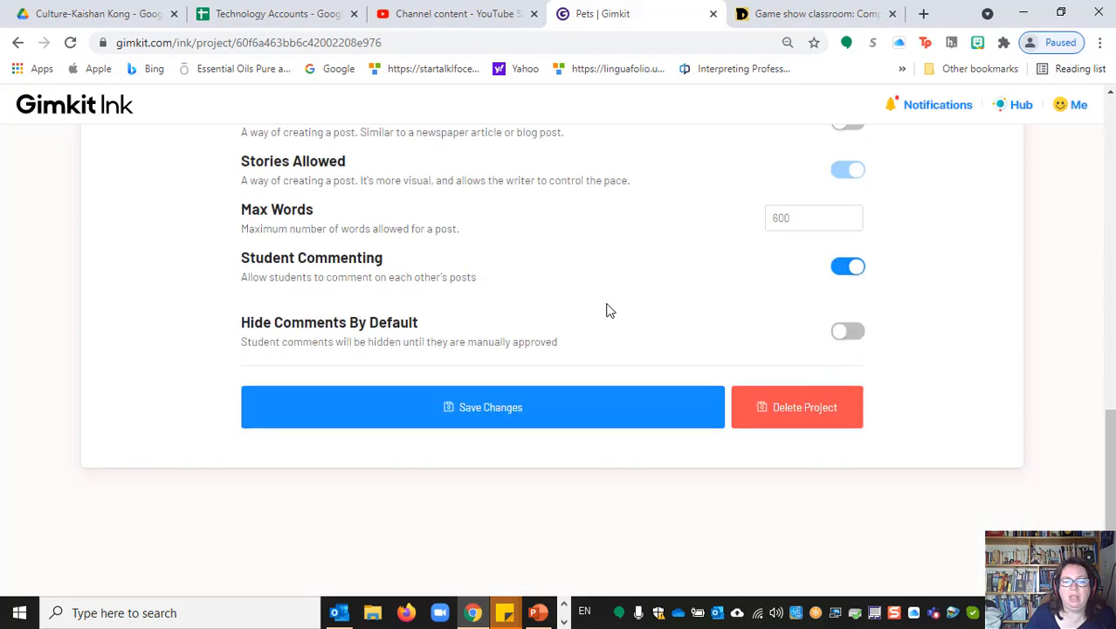
scroll(642, 335, up, 4)
scroll(644, 338, up, 5)
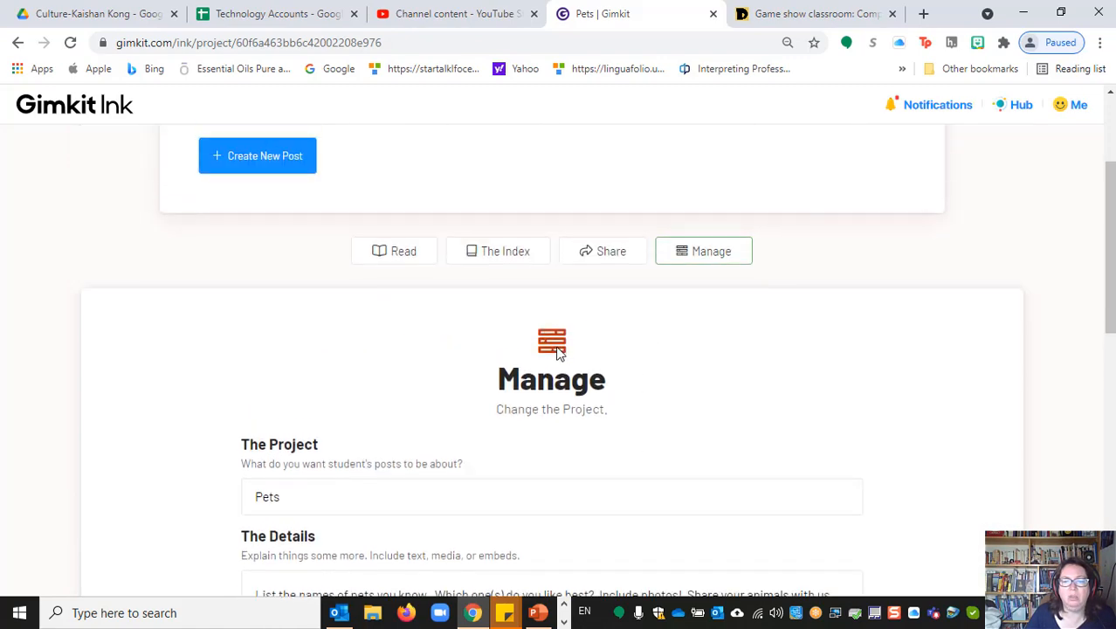
scroll(438, 289, up, 2)
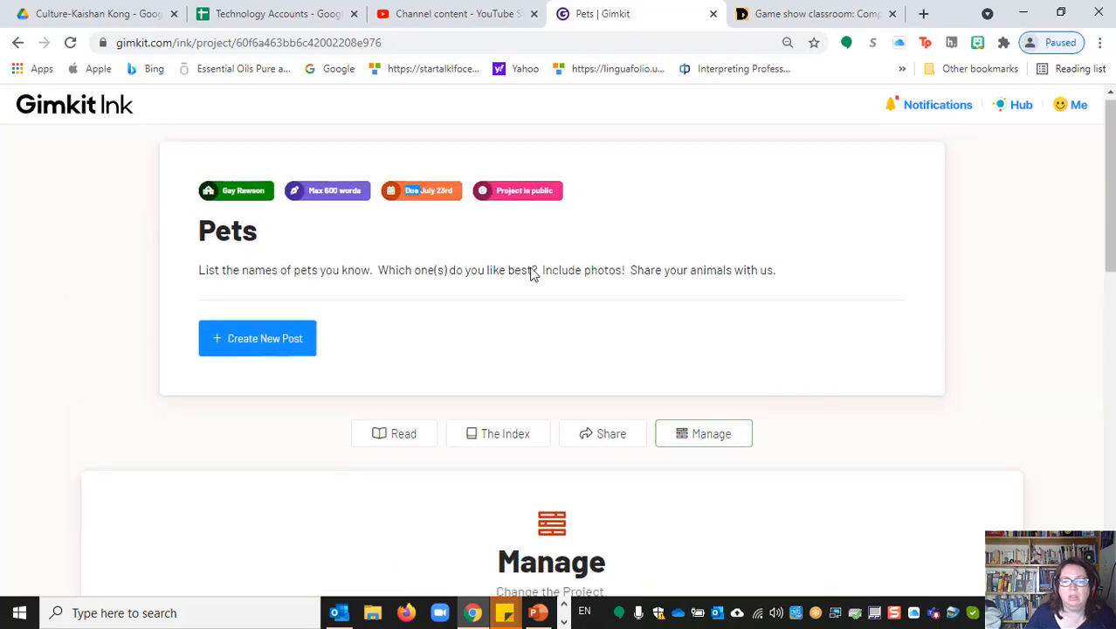
scroll(578, 356, down, 10)
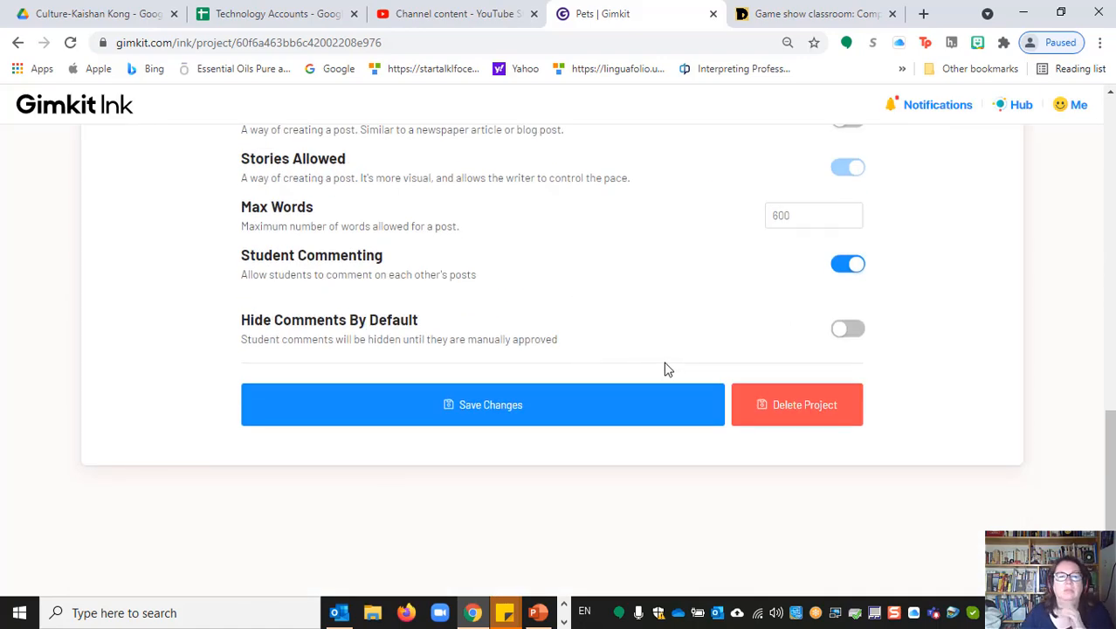
scroll(665, 371, up, 4)
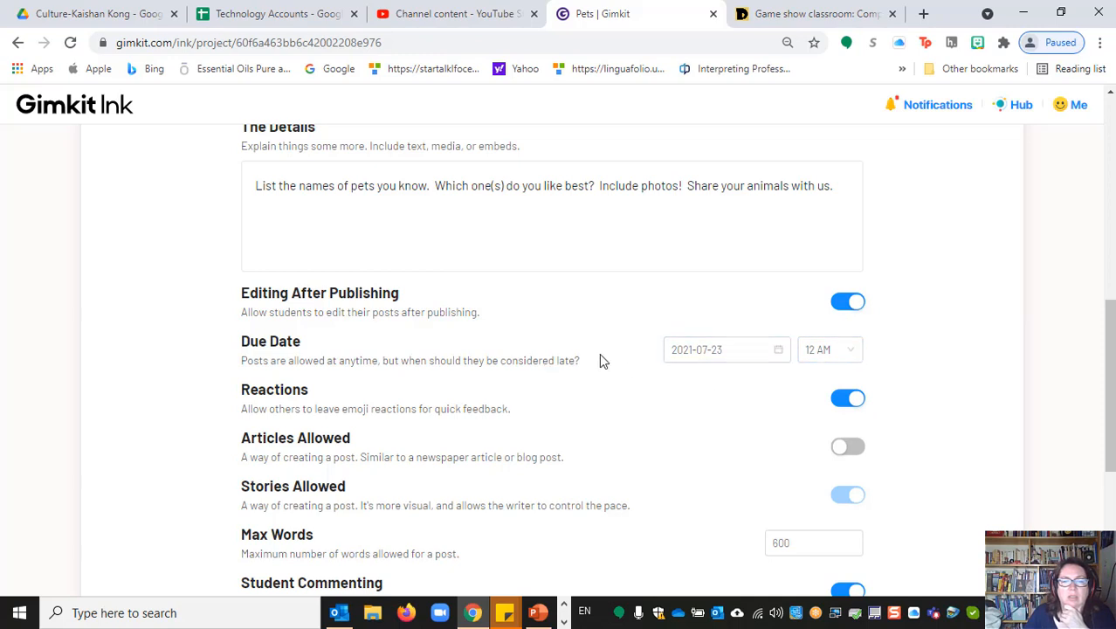
Set the Pets project's maximum words per post to 50.
scroll(611, 359, down, 3)
click(803, 299)
key(BackSpace)
key(BackSpace)
key(BackSpace)
text(50)
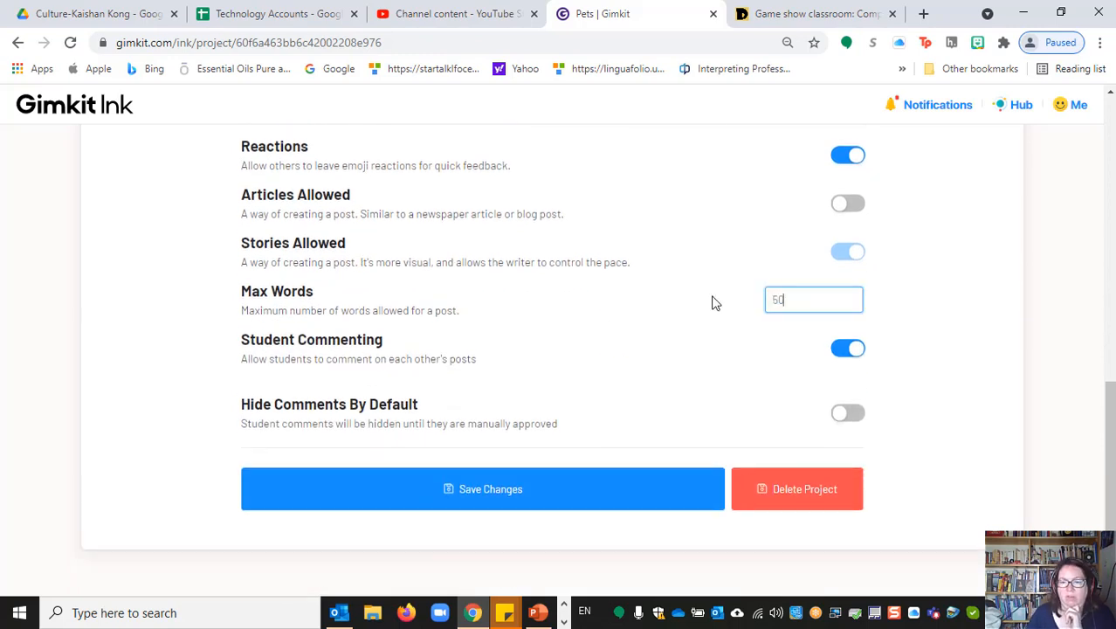
click(690, 302)
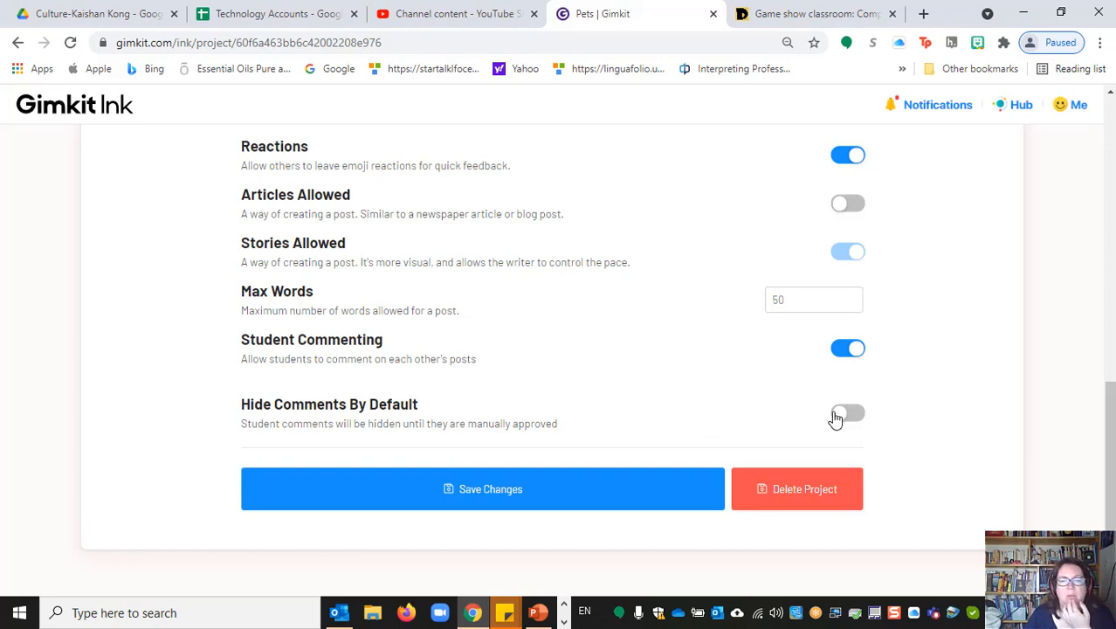
Clear the Pets project's due date and save the project changes.
scroll(661, 337, down, 1)
scroll(661, 337, up, 3)
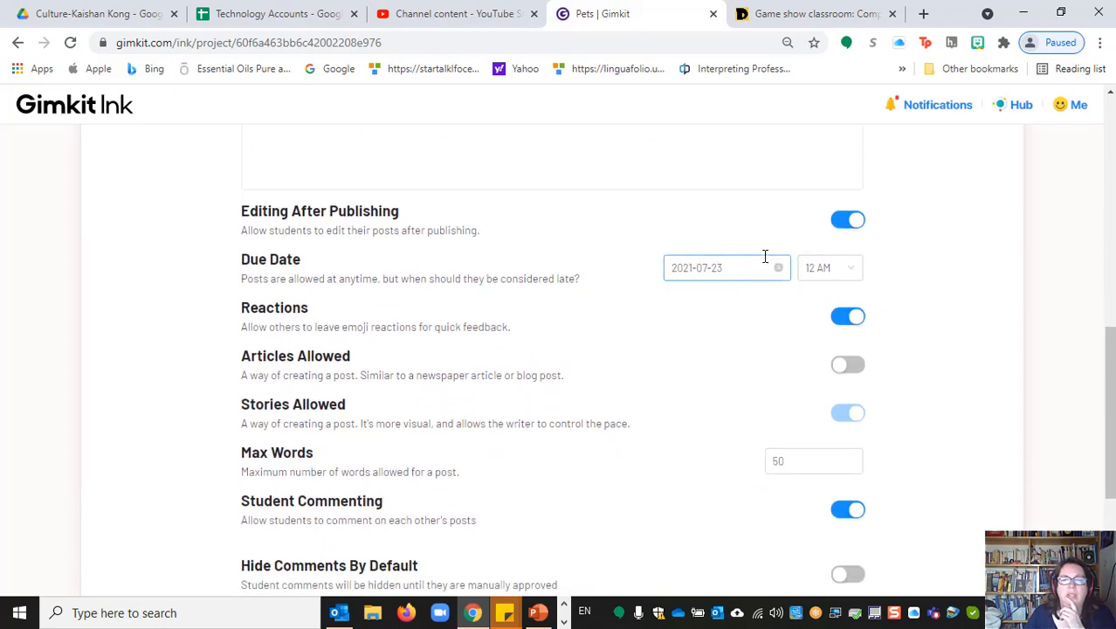
click(779, 270)
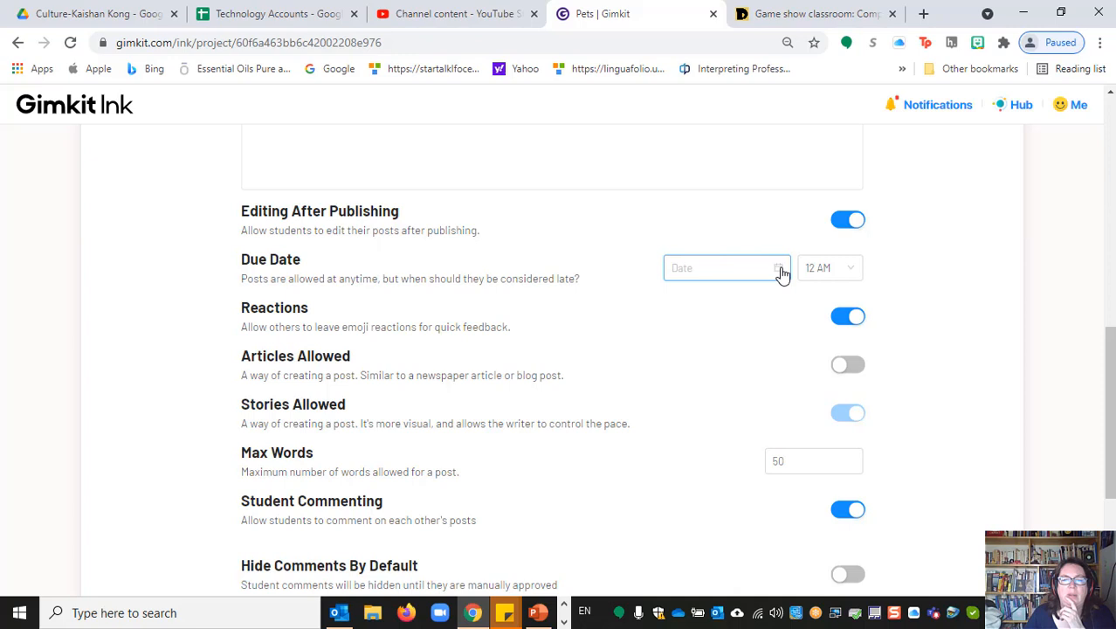
click(855, 271)
drag(854, 316, 848, 280)
click(910, 250)
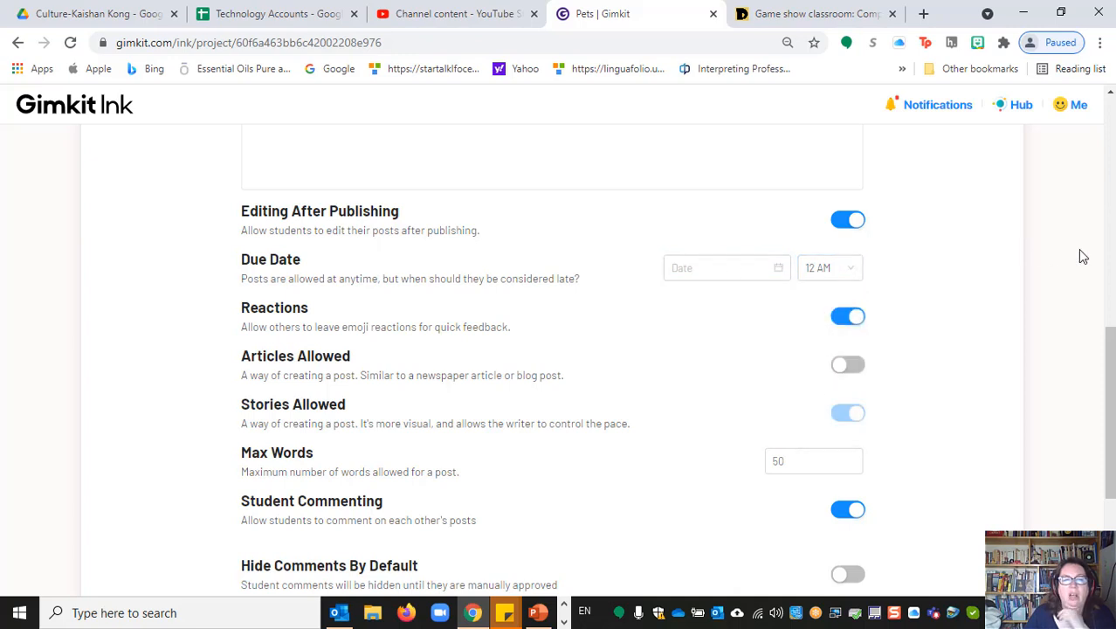
scroll(909, 425, down, 3)
click(652, 419)
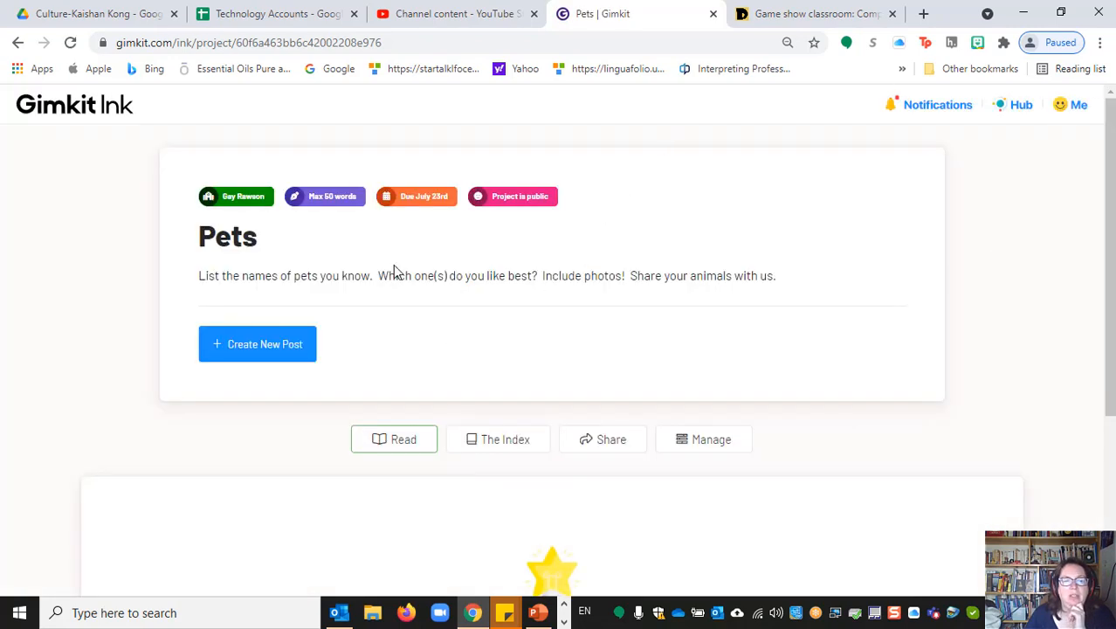
Try again to create a new post in the Pets project, and return to look over the project page.
click(308, 348)
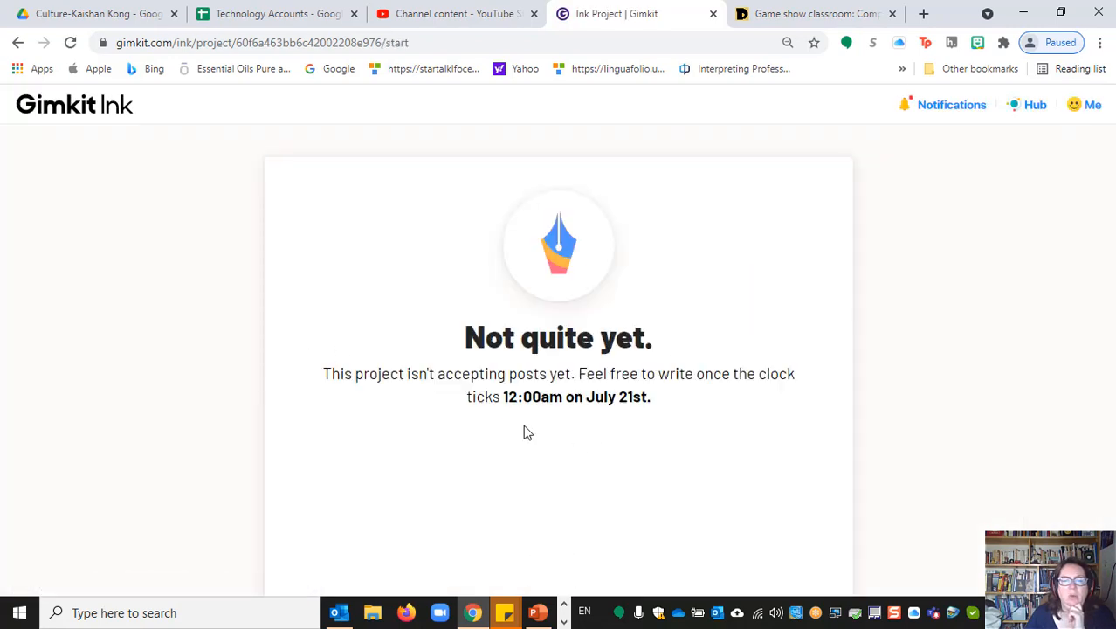
click(17, 41)
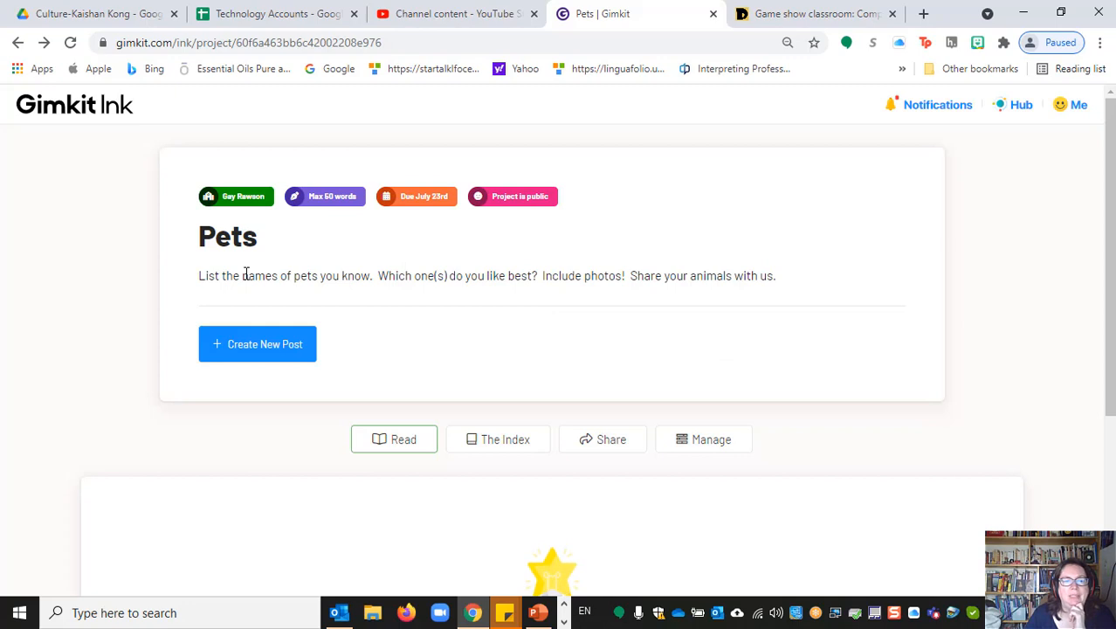
scroll(362, 288, down, 3)
scroll(376, 295, up, 3)
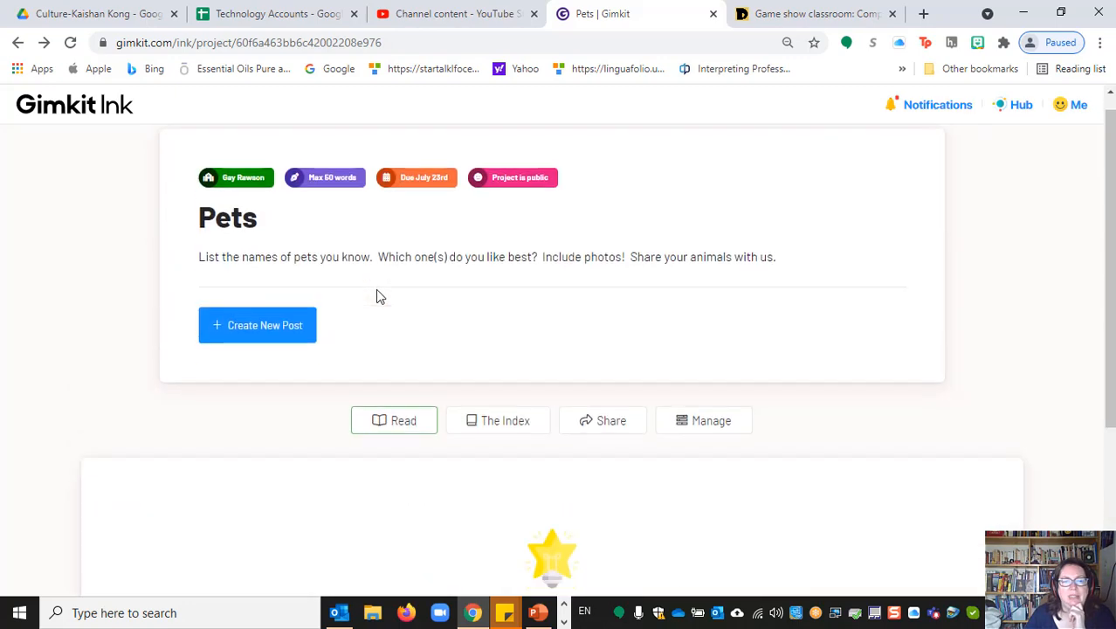
scroll(375, 297, down, 1)
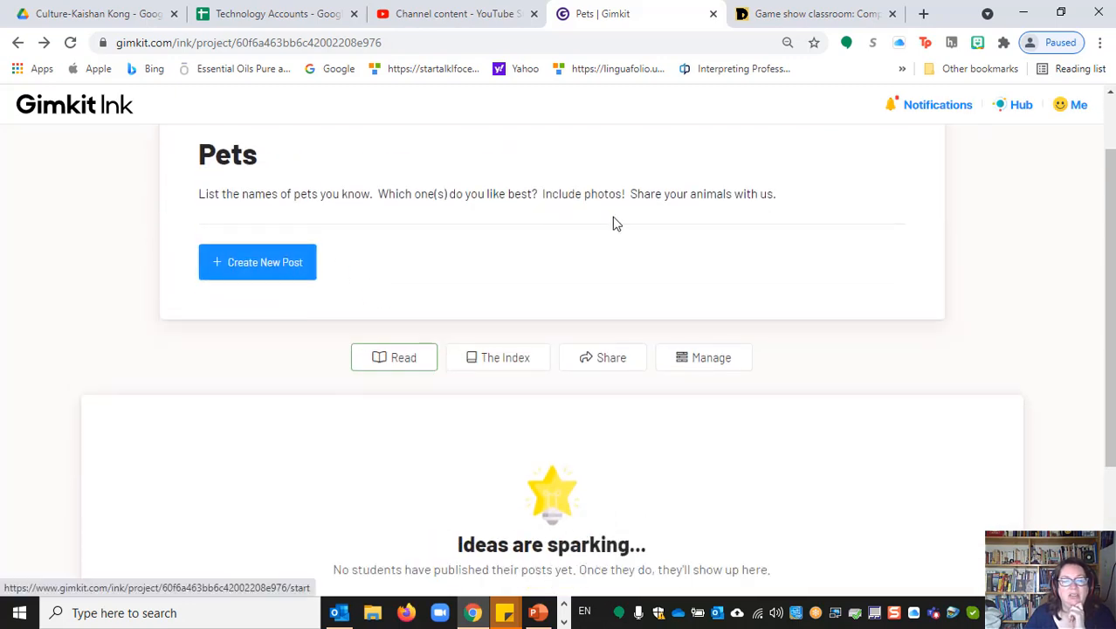
scroll(611, 225, up, 1)
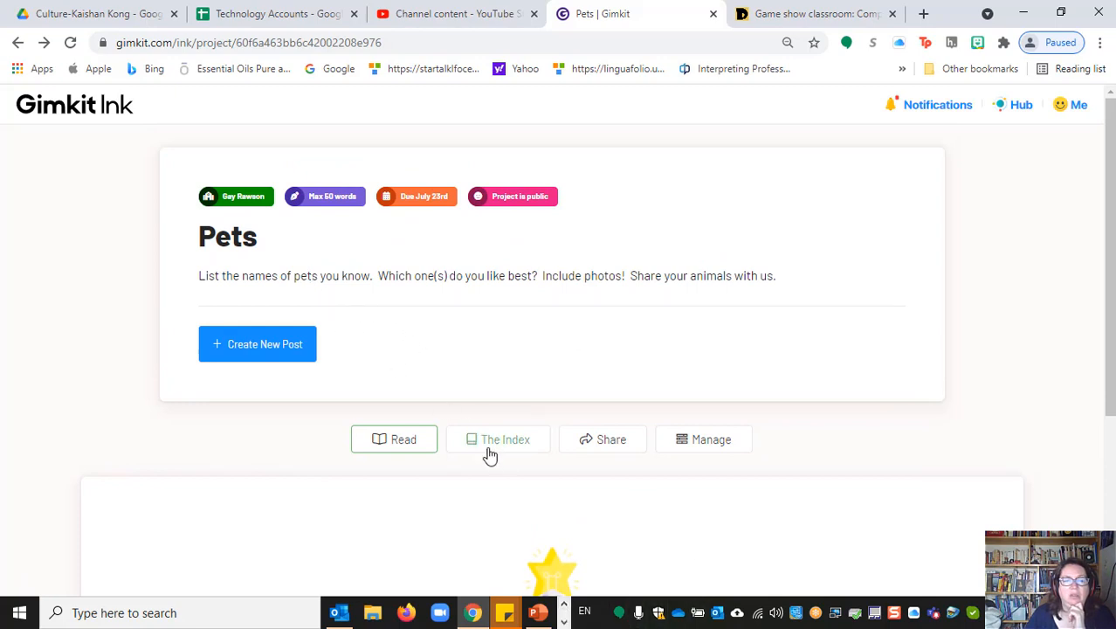
scroll(461, 474, down, 3)
scroll(468, 476, up, 3)
Return to the Ink home page and start another new project titled "Pets".
click(98, 105)
scroll(451, 389, down, 4)
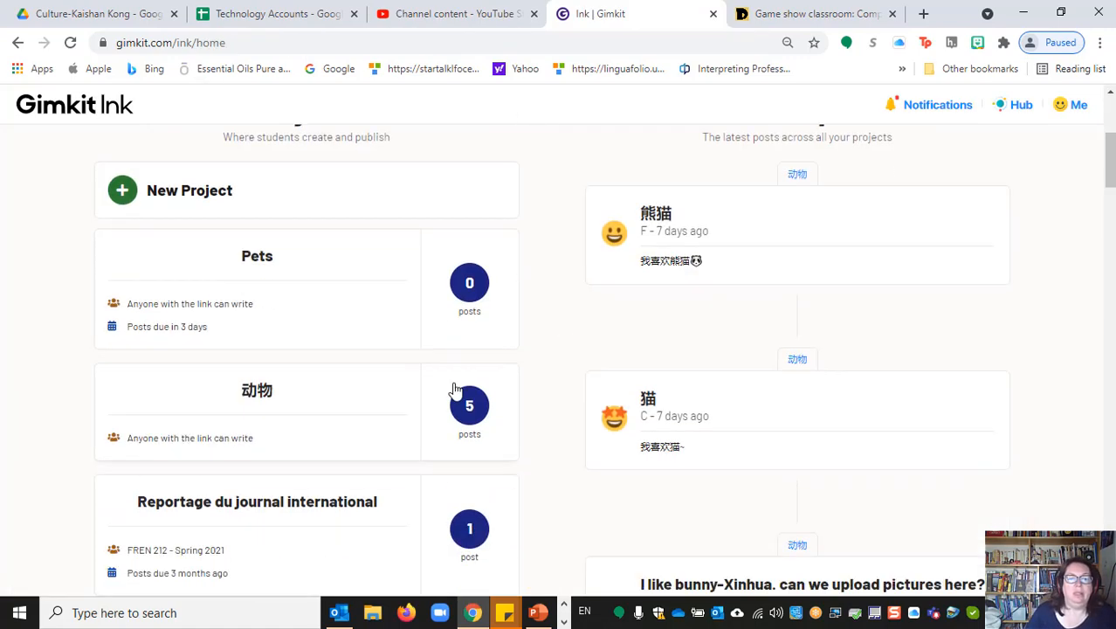
scroll(378, 323, up, 2)
scroll(378, 323, up, 2)
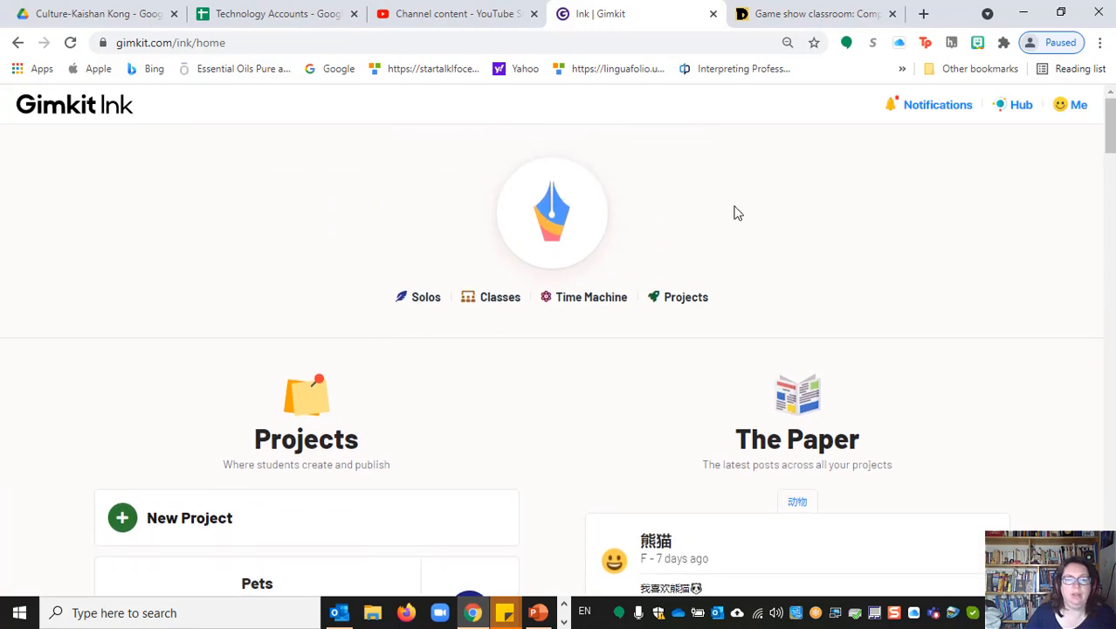
scroll(751, 215, down, 3)
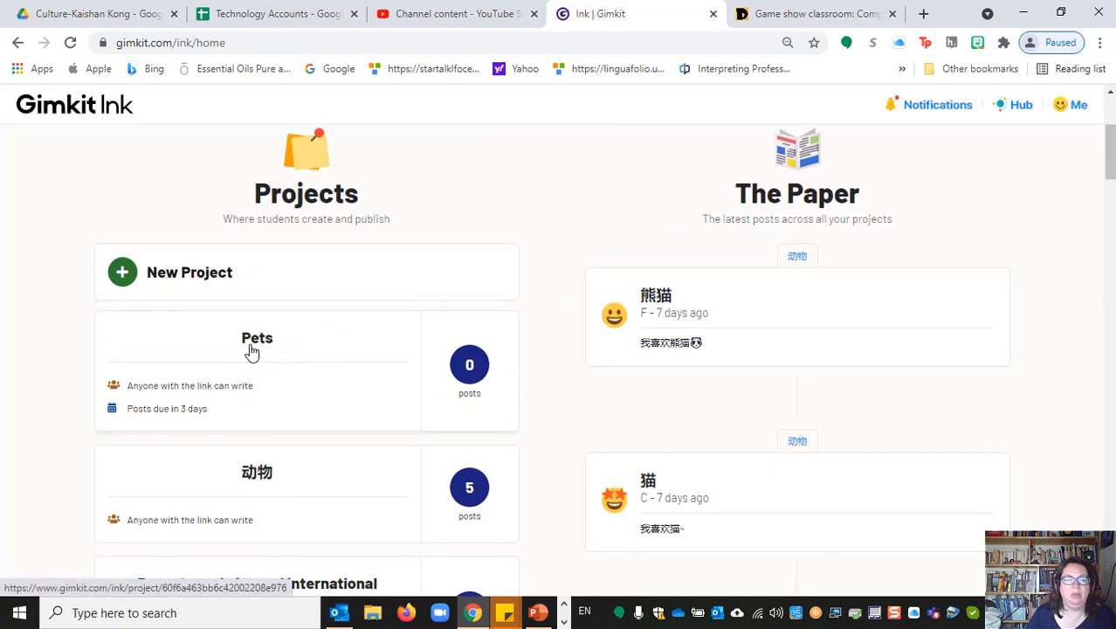
click(186, 283)
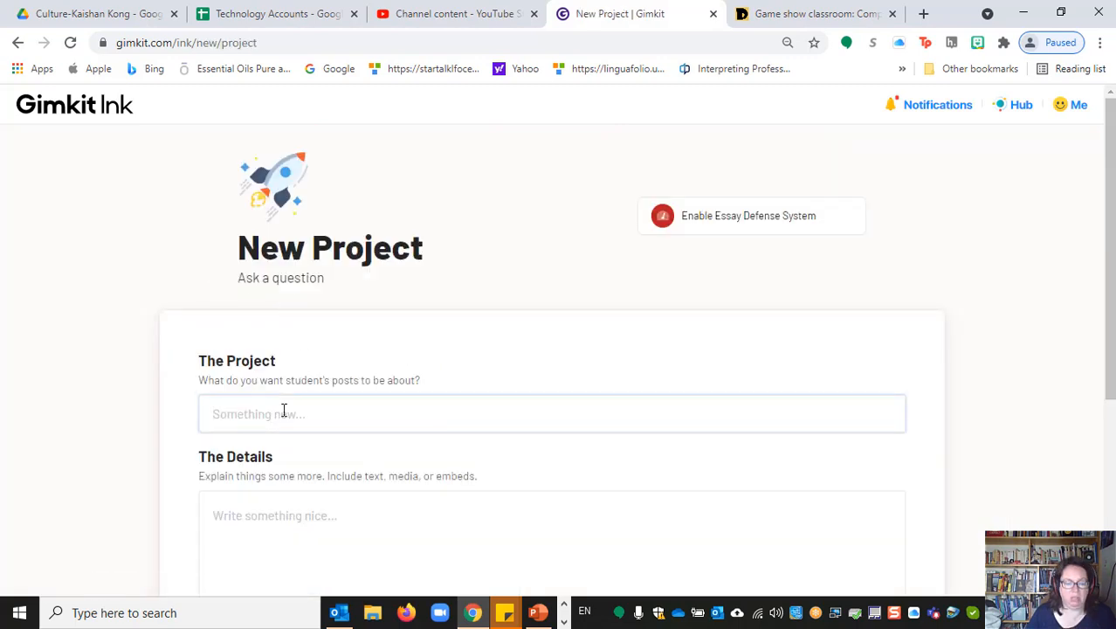
text(Pets)
Enter the project details "List in Chinese all the pets you know. Which one(s) are your favorite? Share photos!".
scroll(301, 424, down, 2)
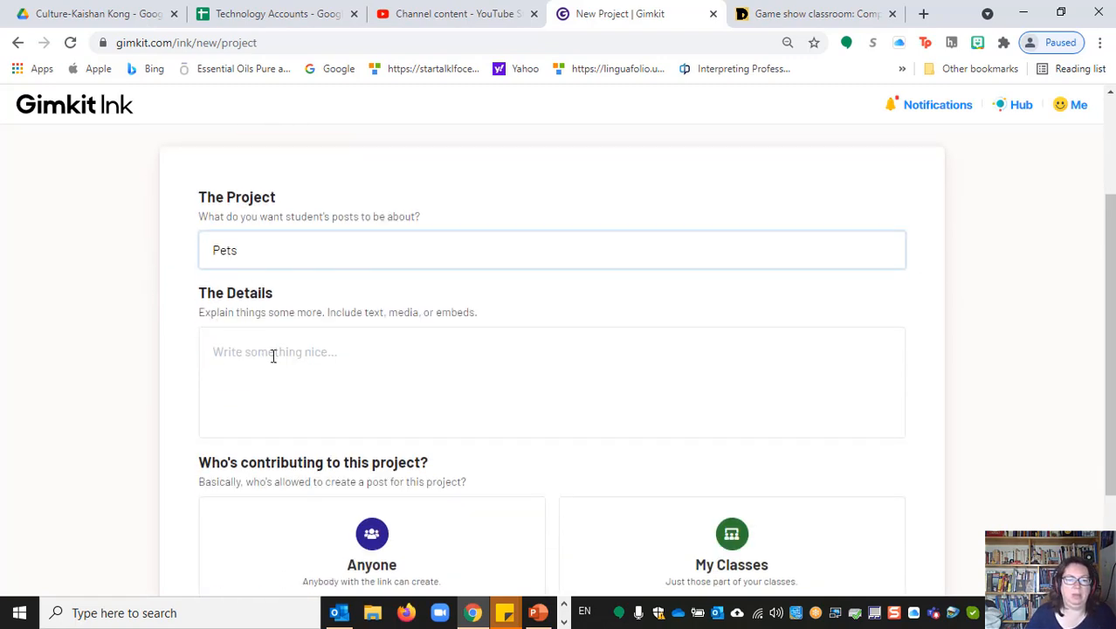
click(273, 356)
text(W)
key(BackSpace)
text(Li)
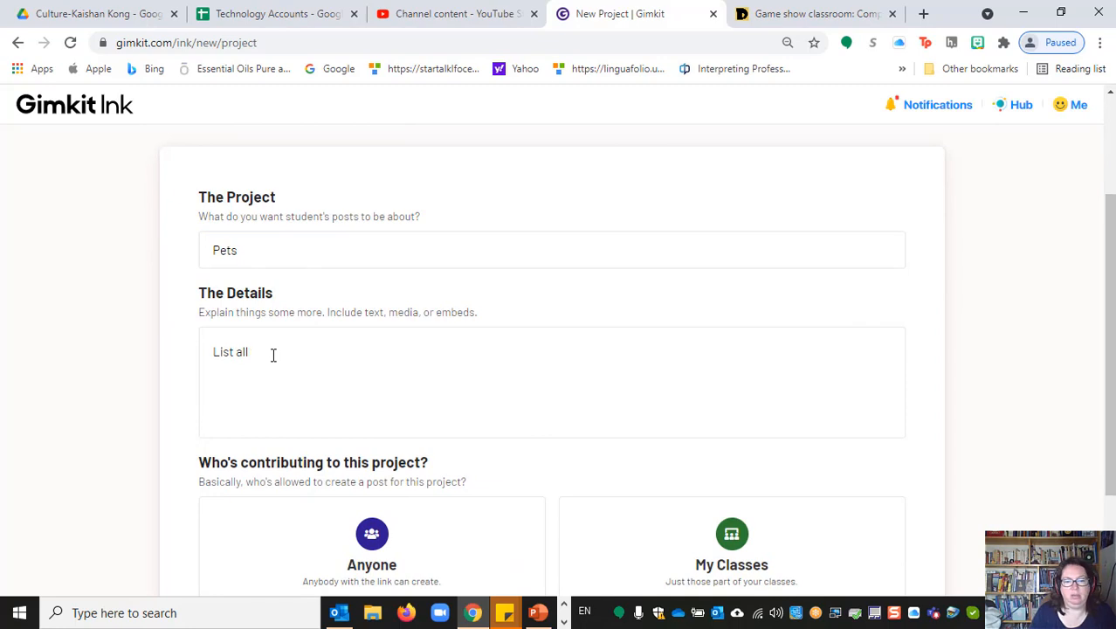
text(st a)
key(BackSpace)
text(in Chinese)
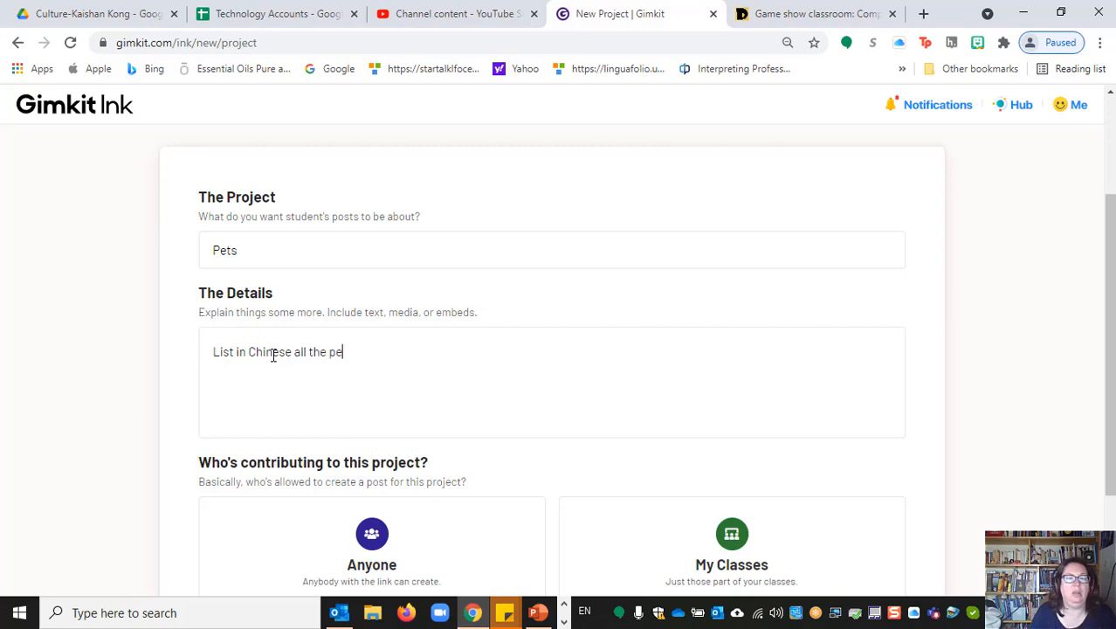
text(u )
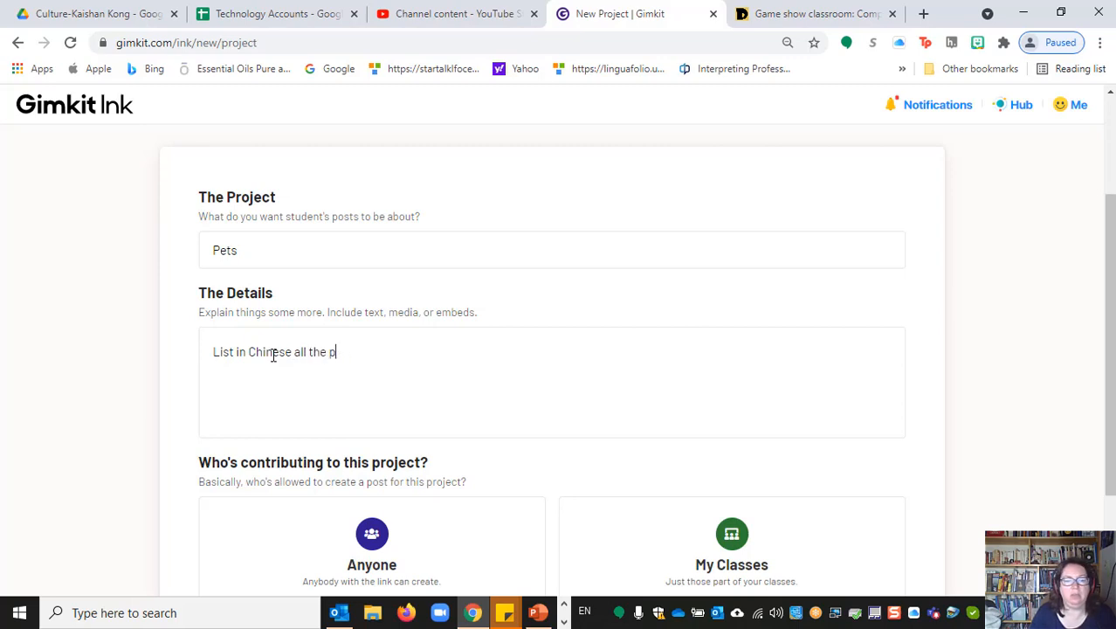
text(ou kn)
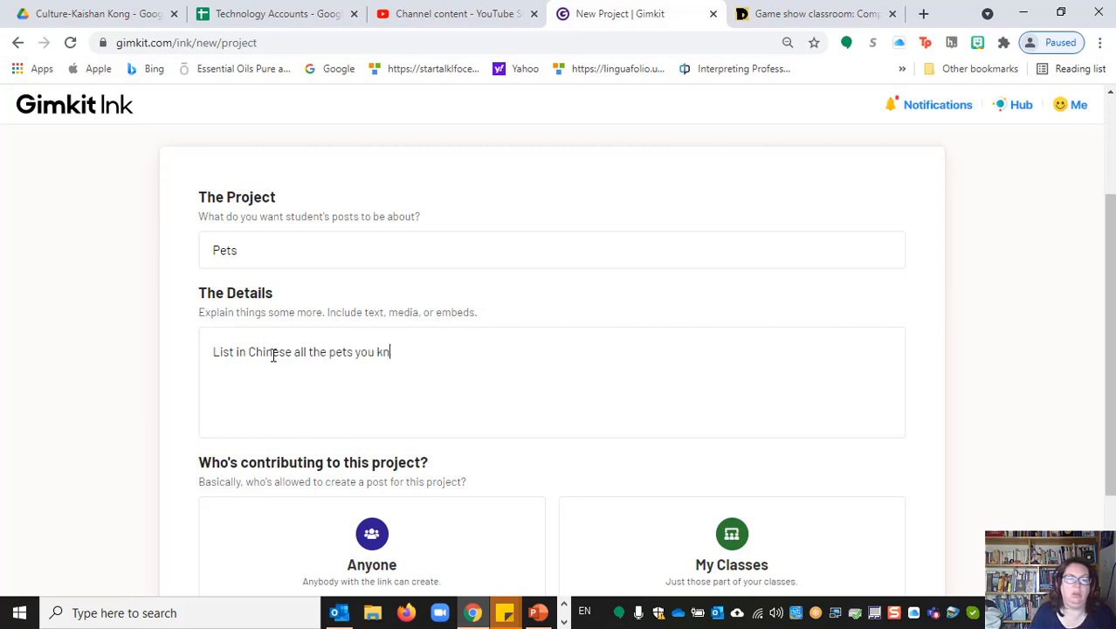
text(ow. Which one(s)
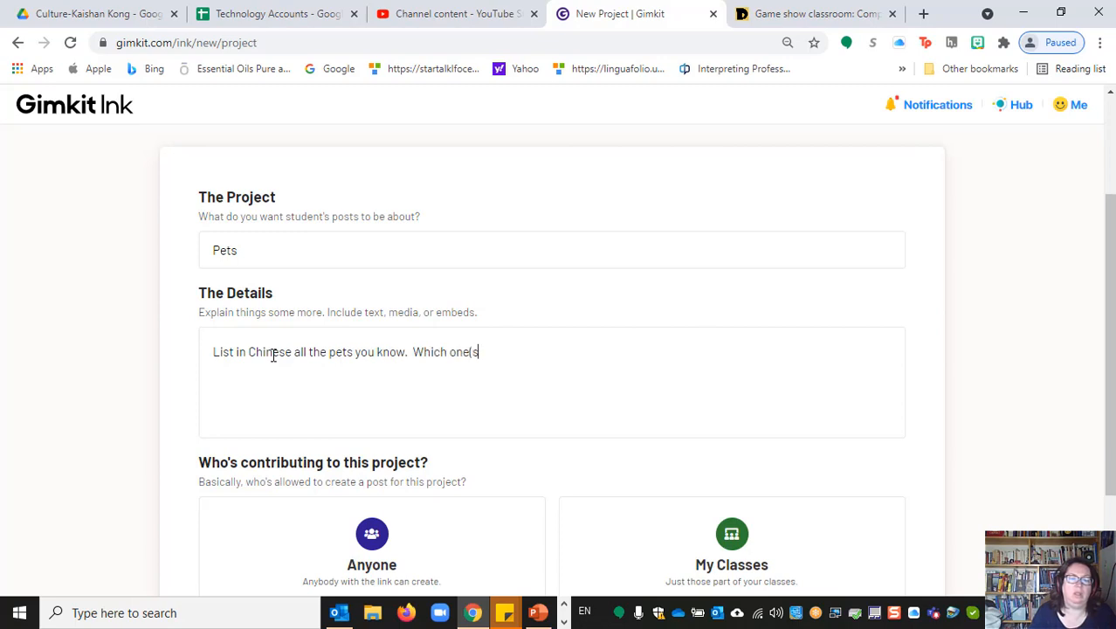
text() are your favorite)
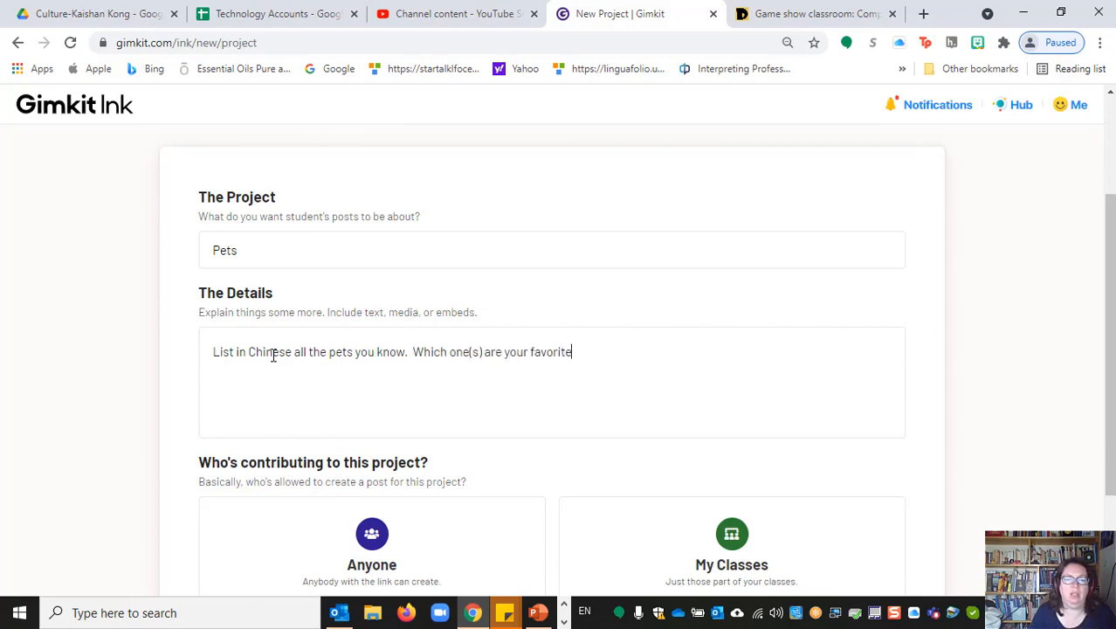
text(?  Share photos!)
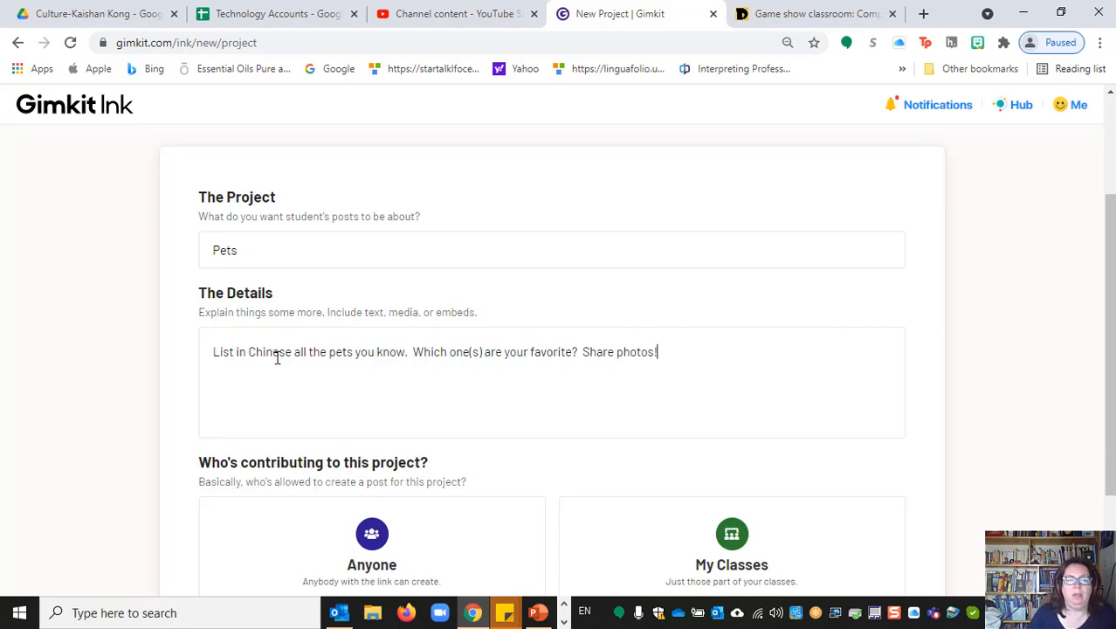
scroll(278, 358, down, 2)
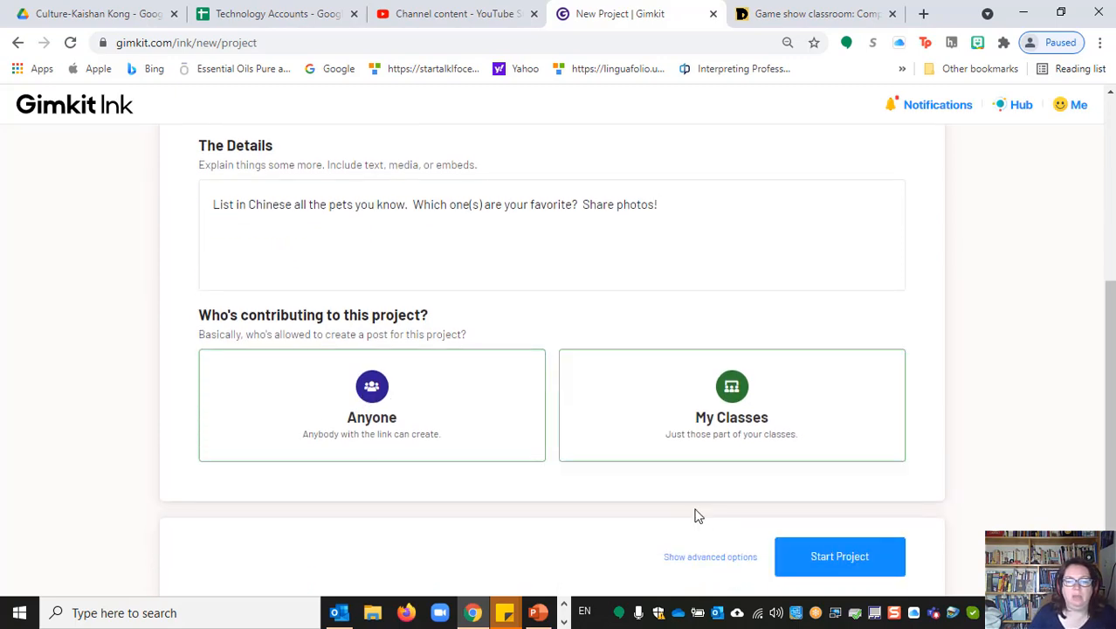
Reveal the new project's advanced options and turn on Hide Posts by Default.
click(709, 556)
scroll(655, 377, down, 2)
scroll(654, 376, down, 3)
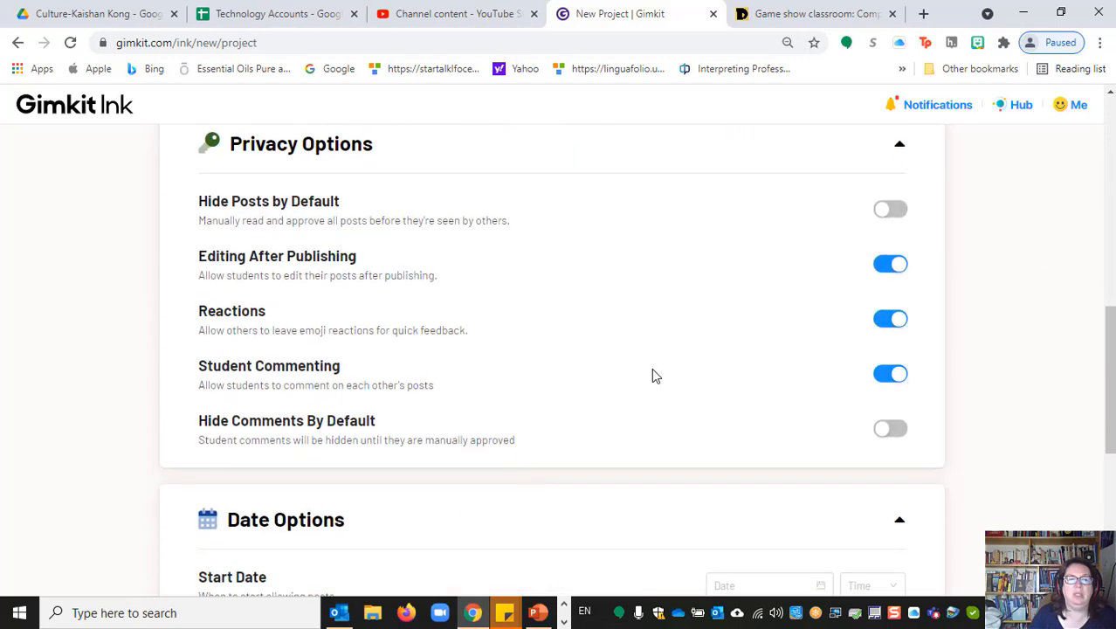
click(895, 216)
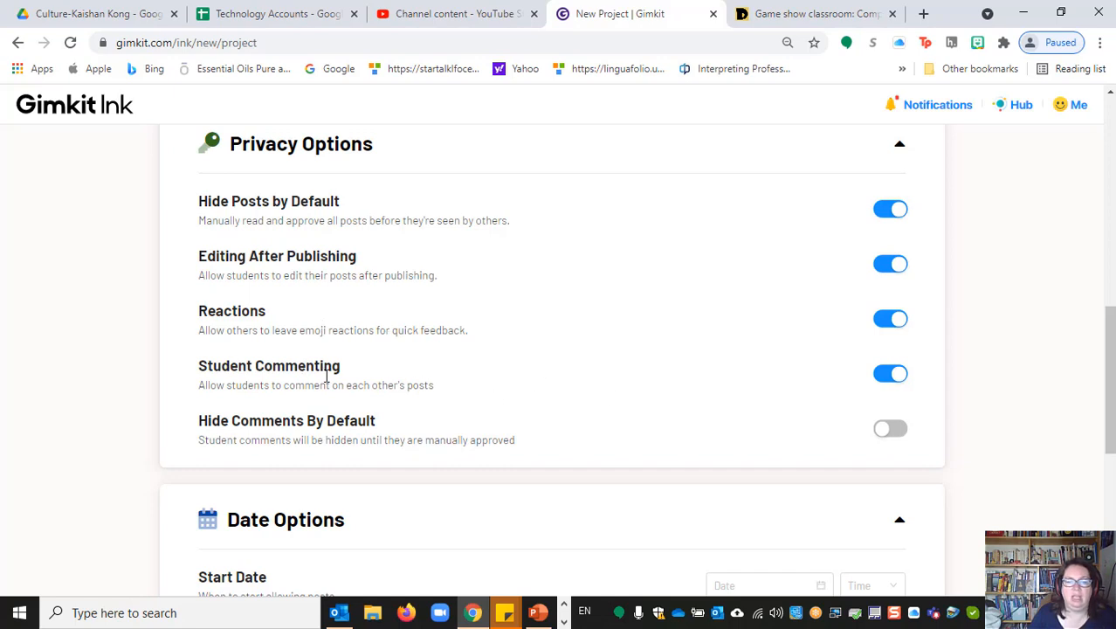
Set the project's due date to 2021-07-23.
scroll(327, 376, down, 1)
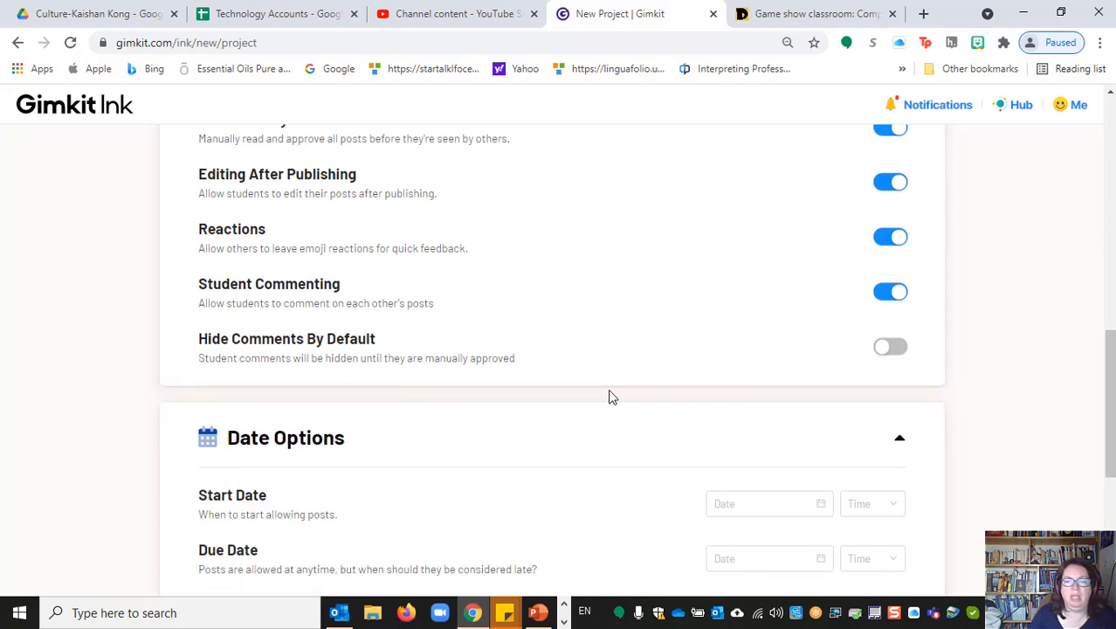
scroll(479, 332, down, 3)
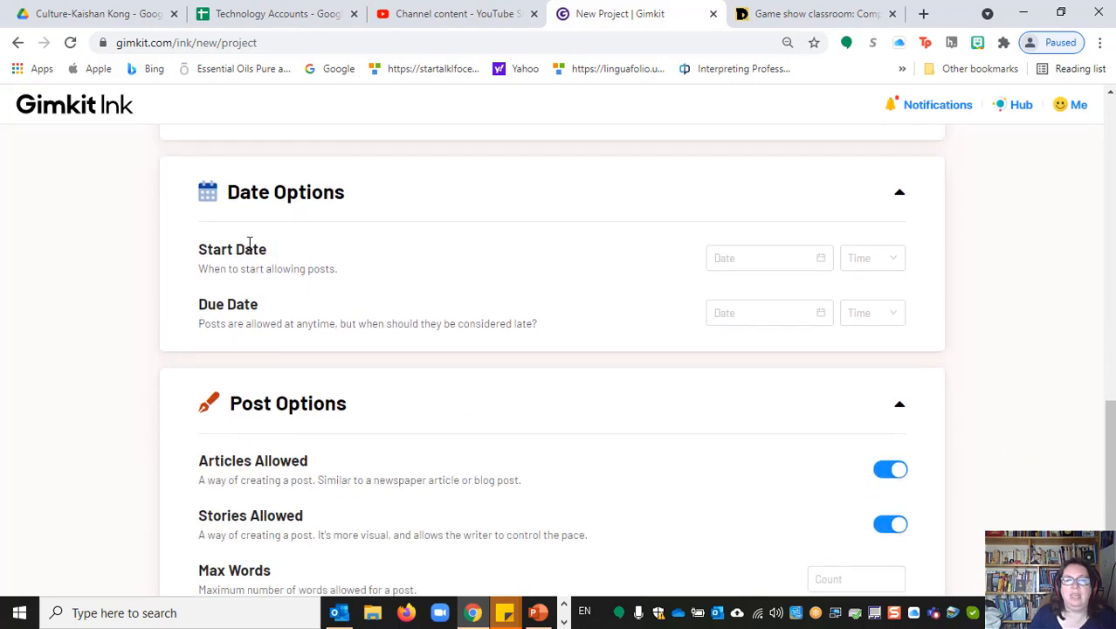
click(784, 317)
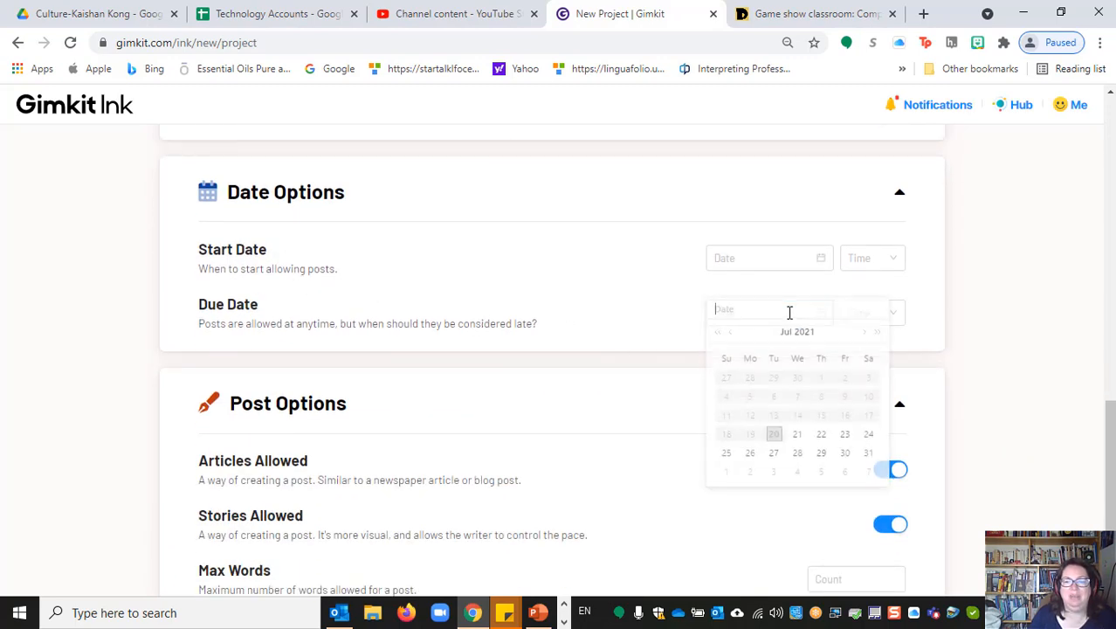
click(844, 458)
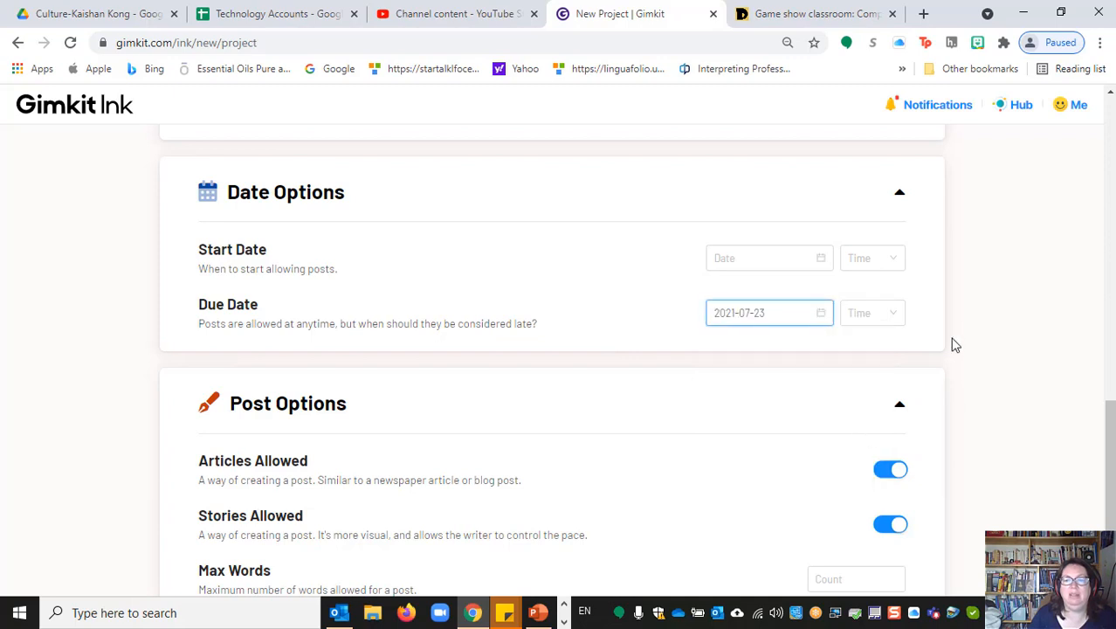
Set the maximum number of words per post to 50, then start the project and view it.
scroll(951, 347, down, 2)
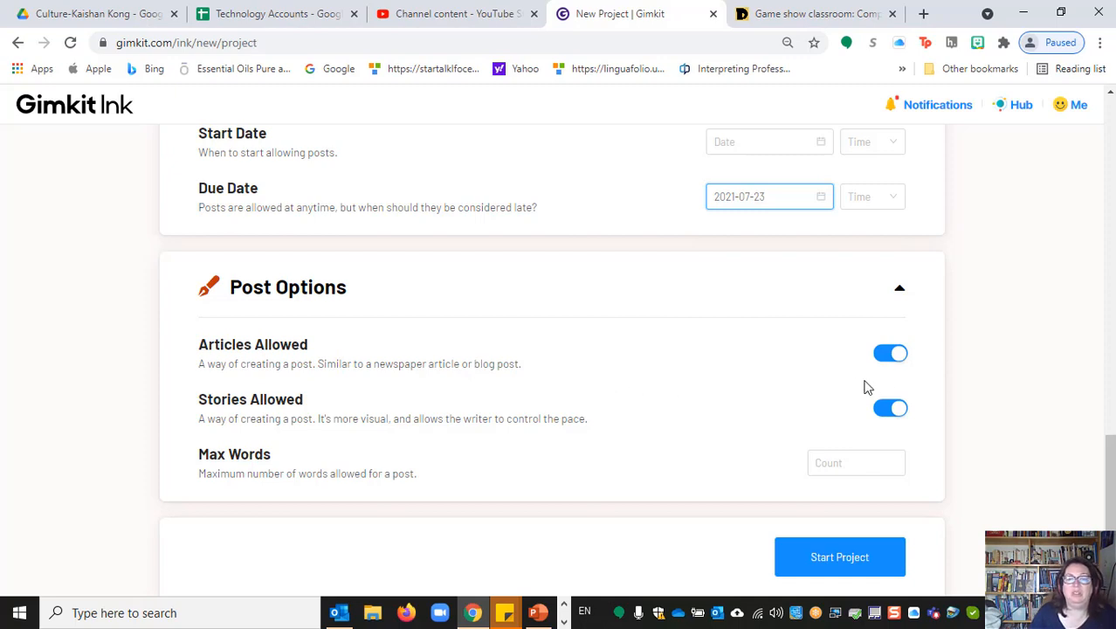
click(848, 463)
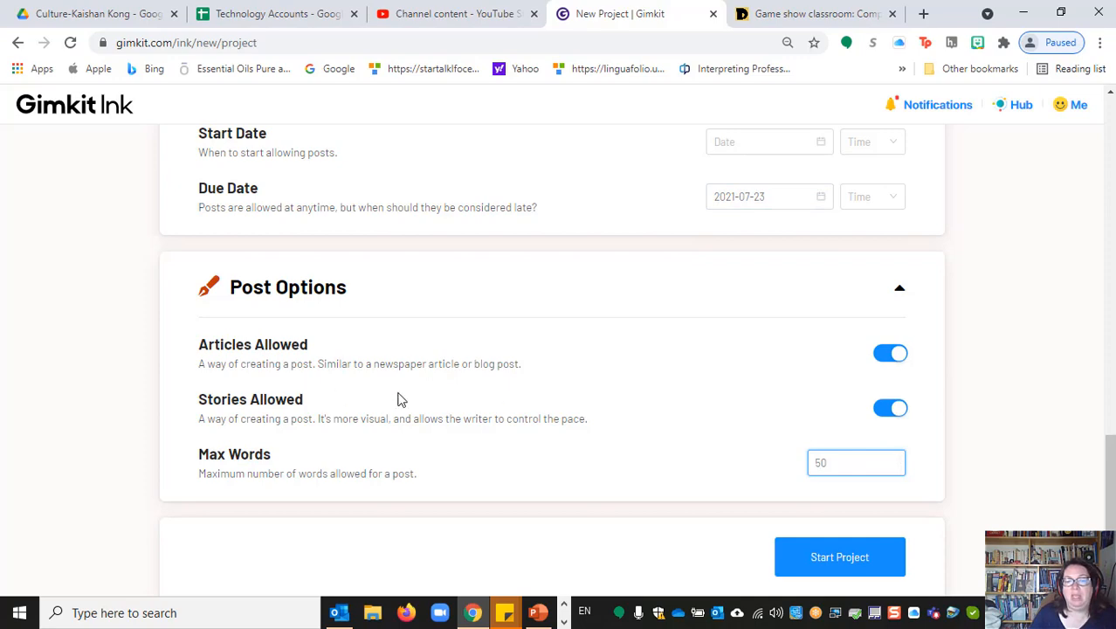
click(821, 572)
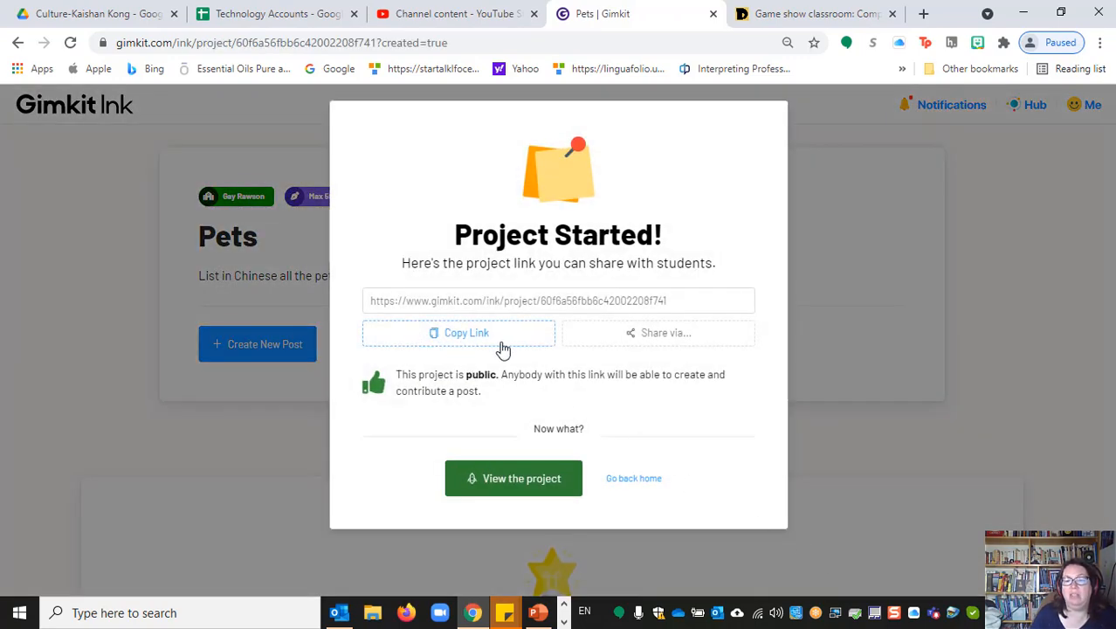
click(523, 481)
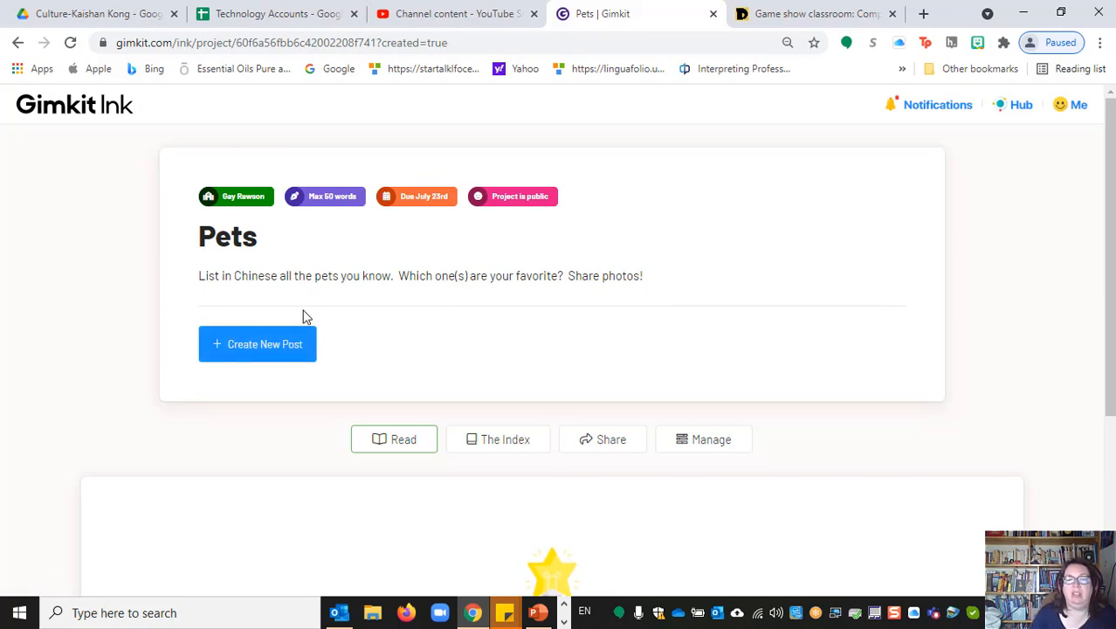
Create a new post of the Story type in the Pets project.
click(285, 345)
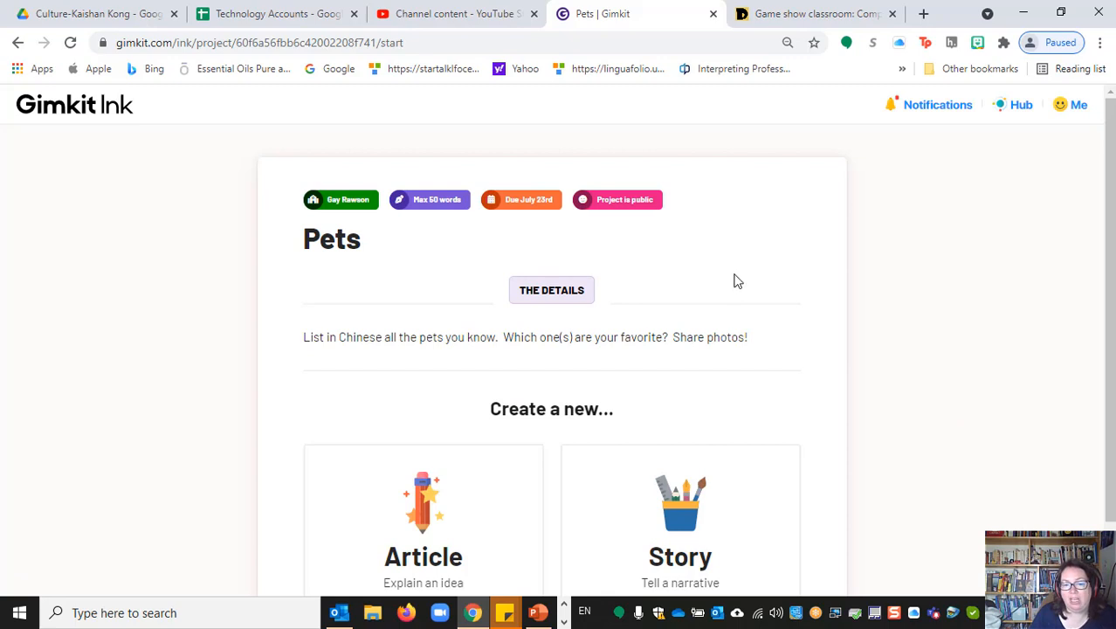
scroll(730, 281, down, 1)
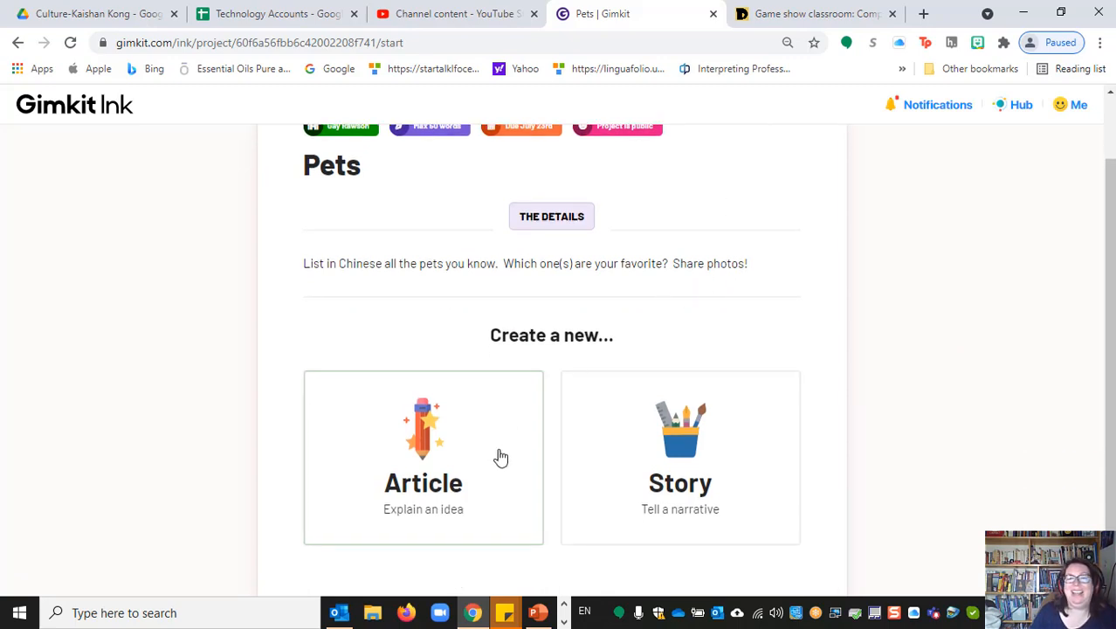
scroll(502, 449, up, 1)
scroll(503, 441, down, 1)
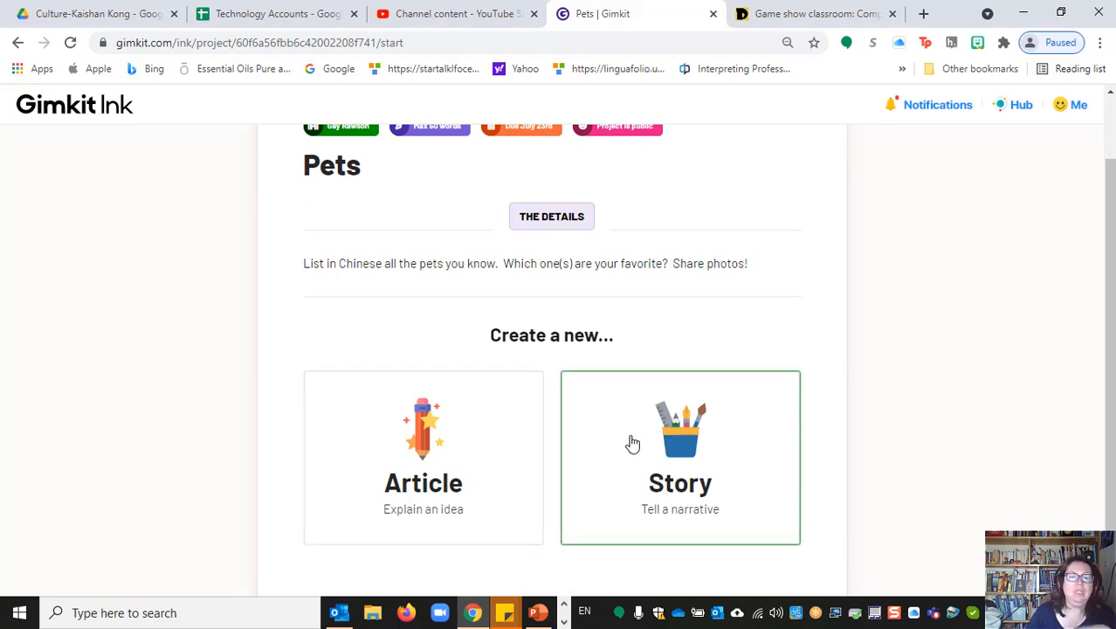
scroll(633, 442, up, 1)
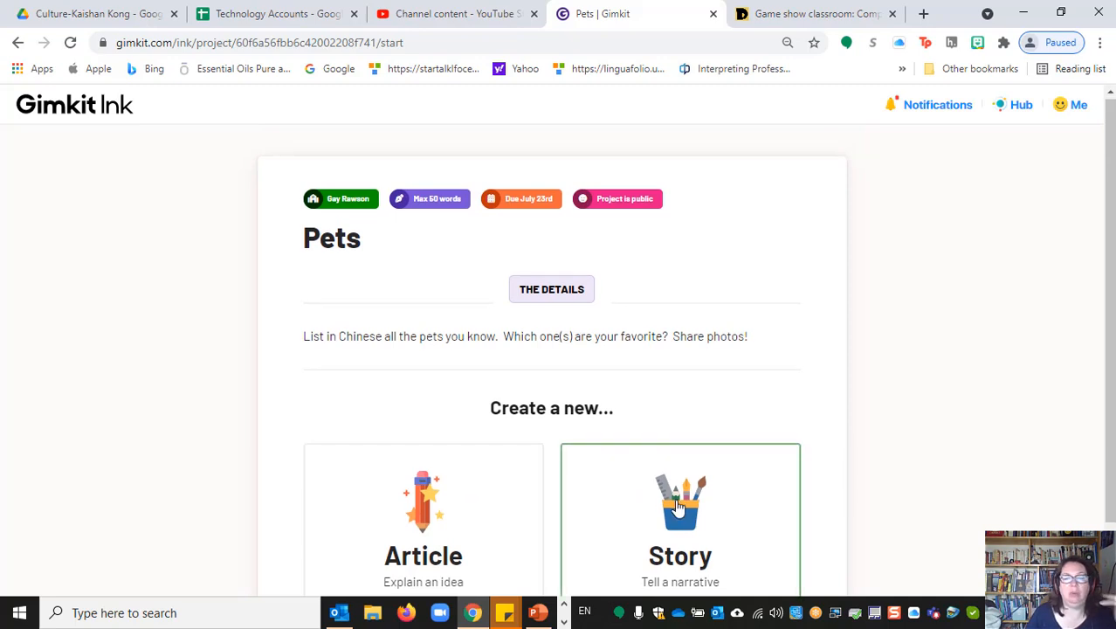
scroll(678, 505, down, 1)
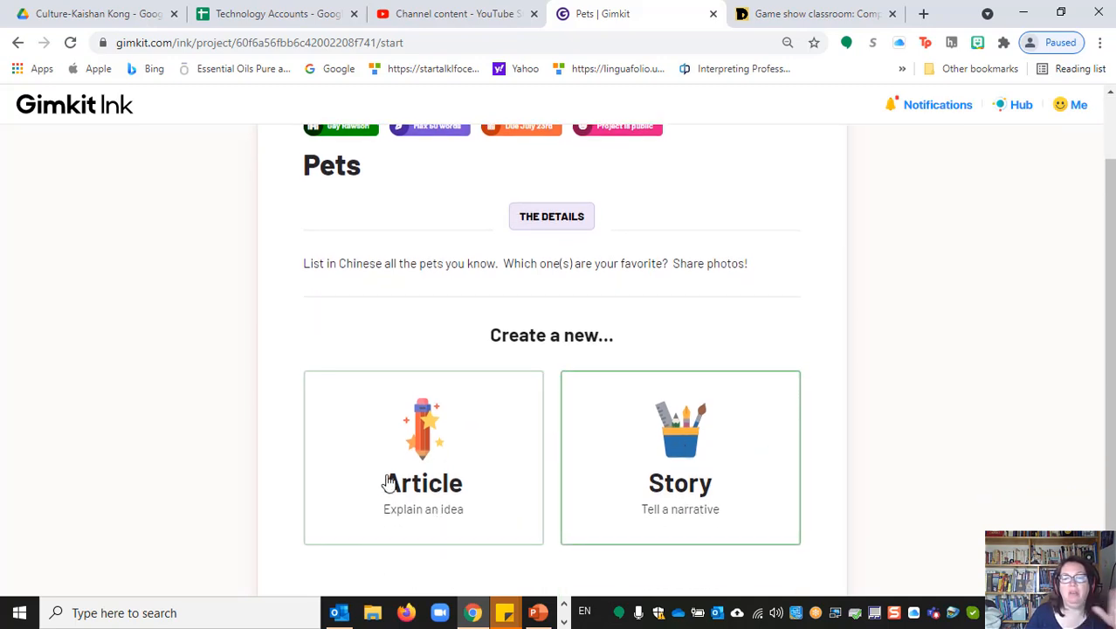
click(671, 460)
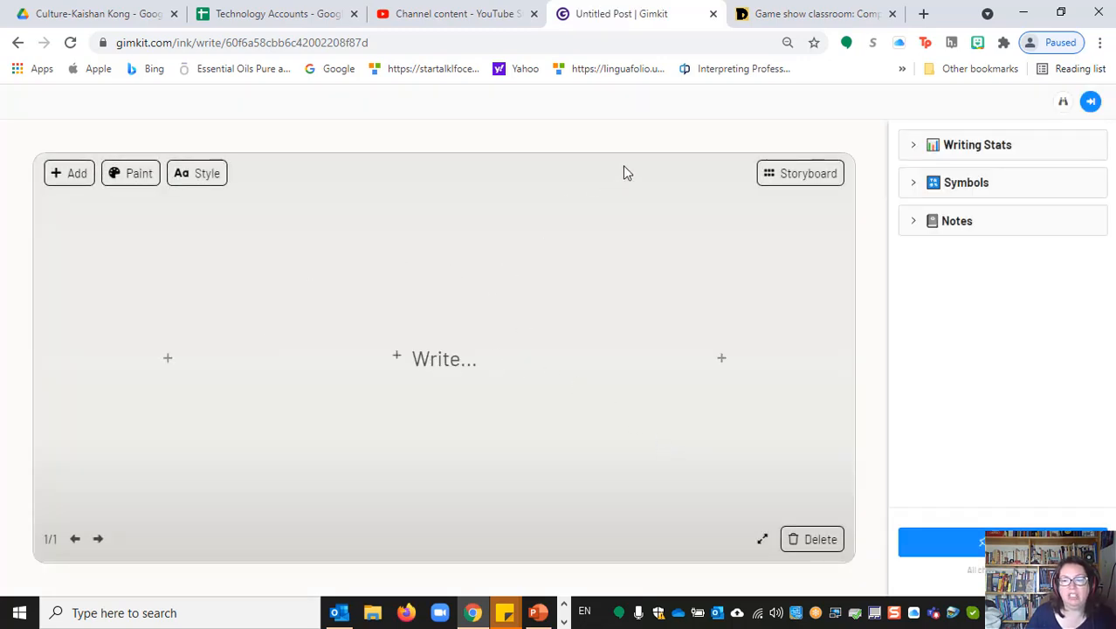
Search Unsplash for "cat" and add the photo of the orange cat lying on its back to the story's first frame.
click(771, 174)
click(381, 282)
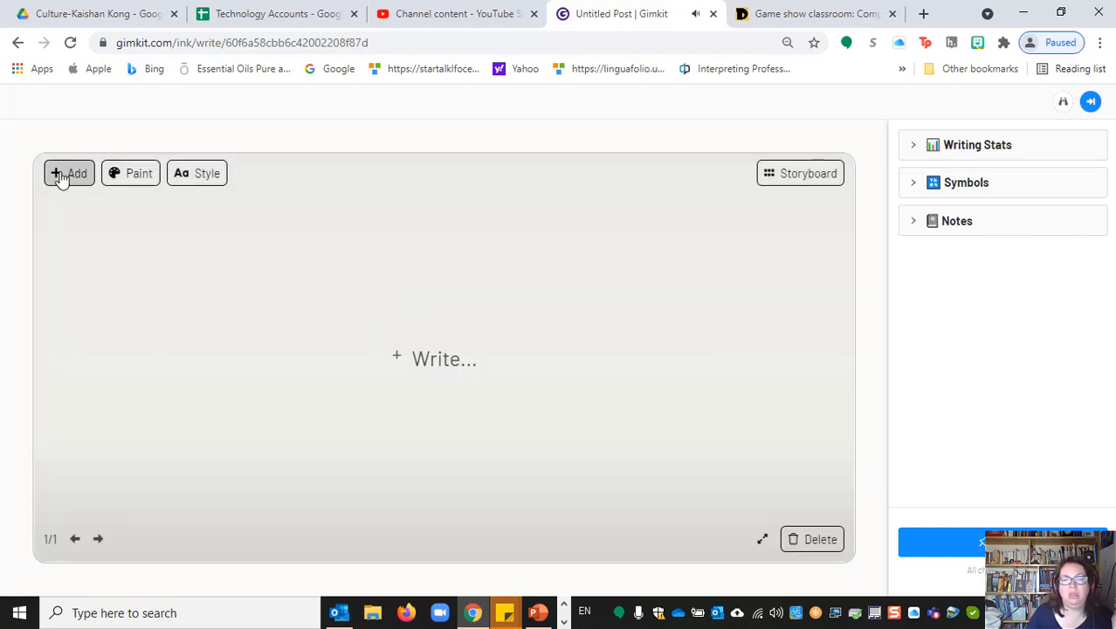
click(61, 176)
click(92, 220)
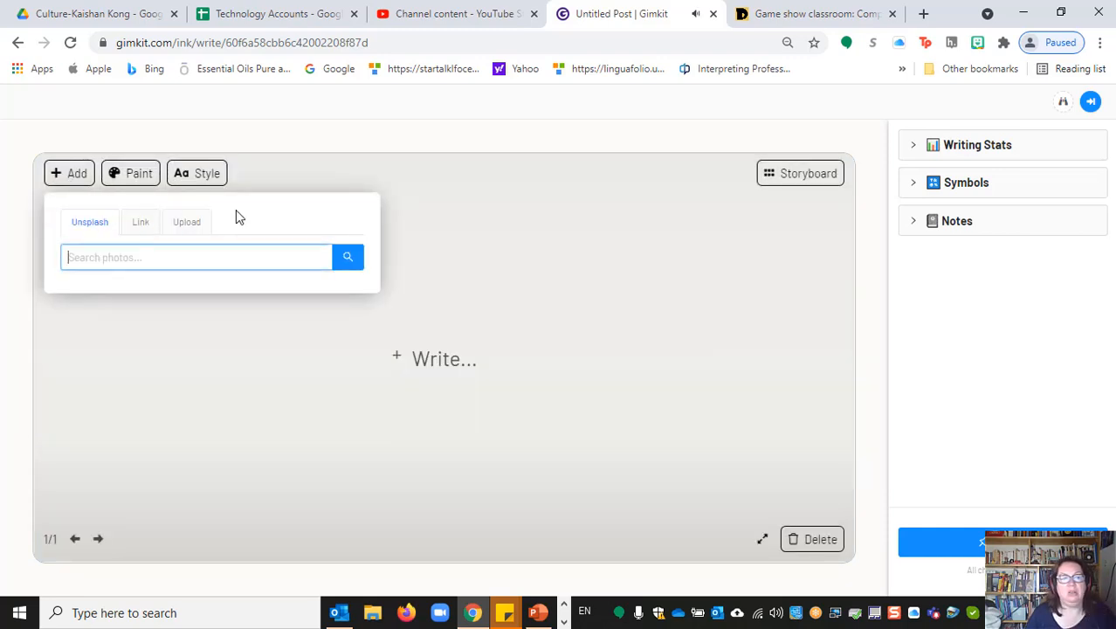
text(cat)
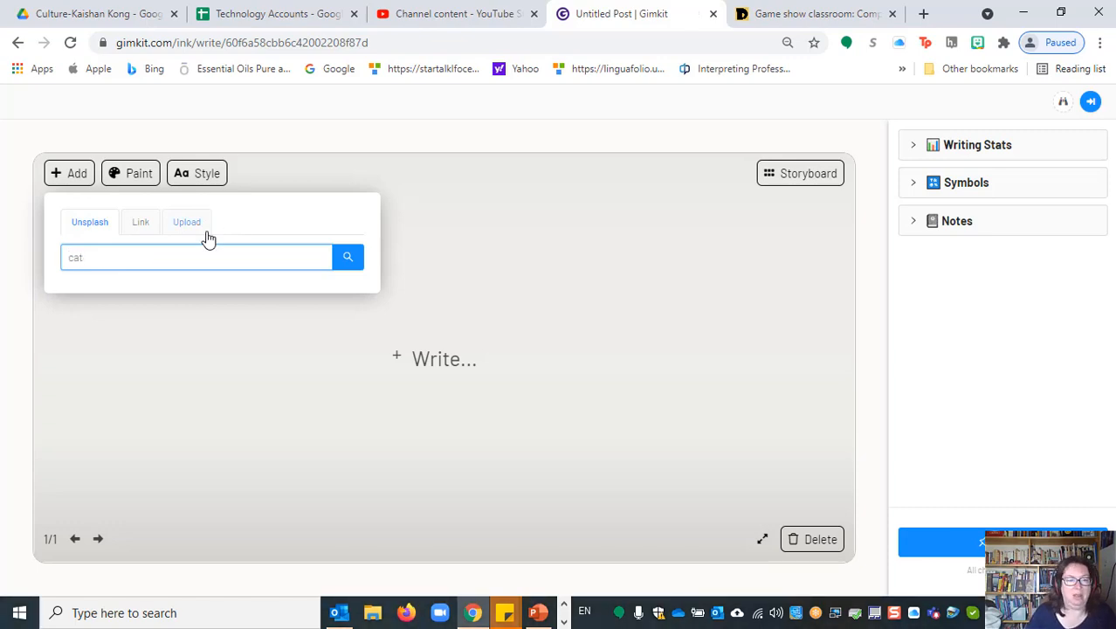
click(342, 257)
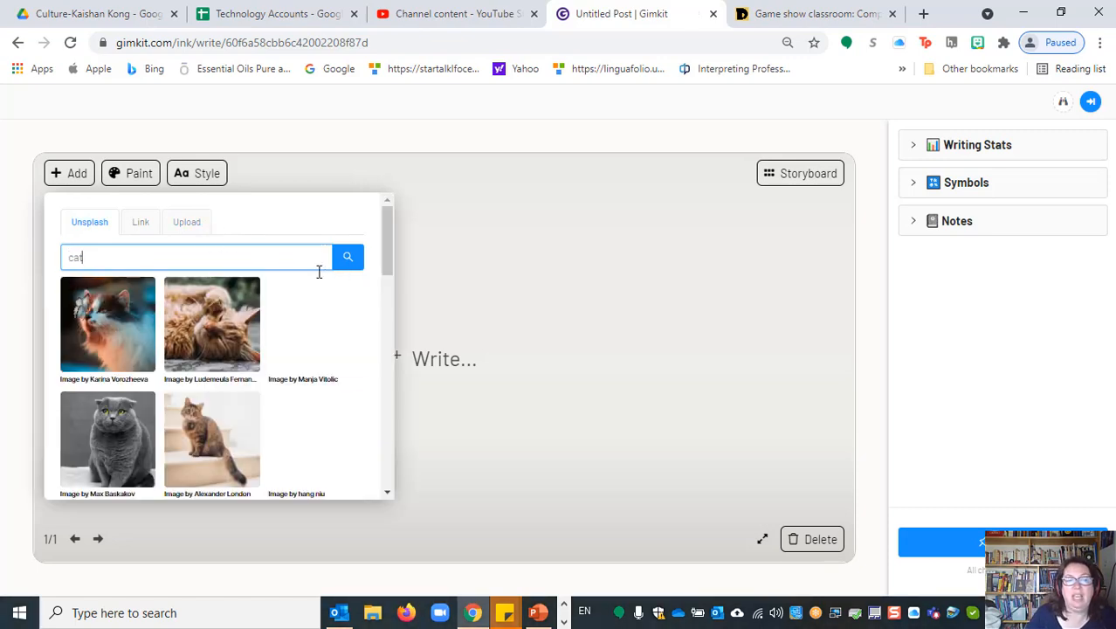
click(236, 338)
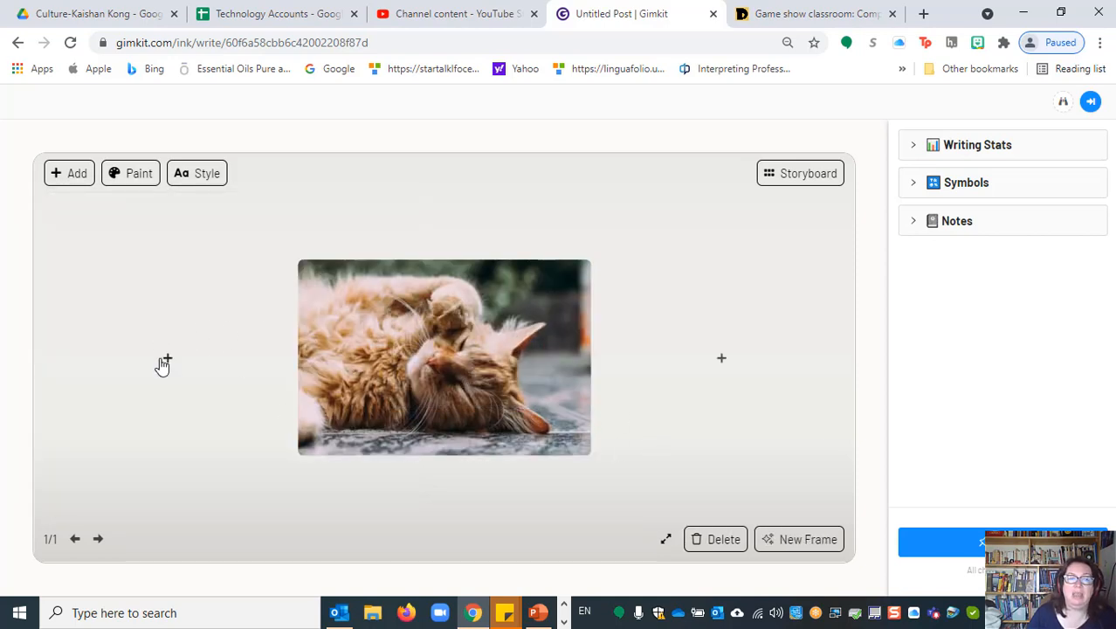
Add the text "mao" before the cat photo, and expand the Symbols and Notes sections.
click(168, 360)
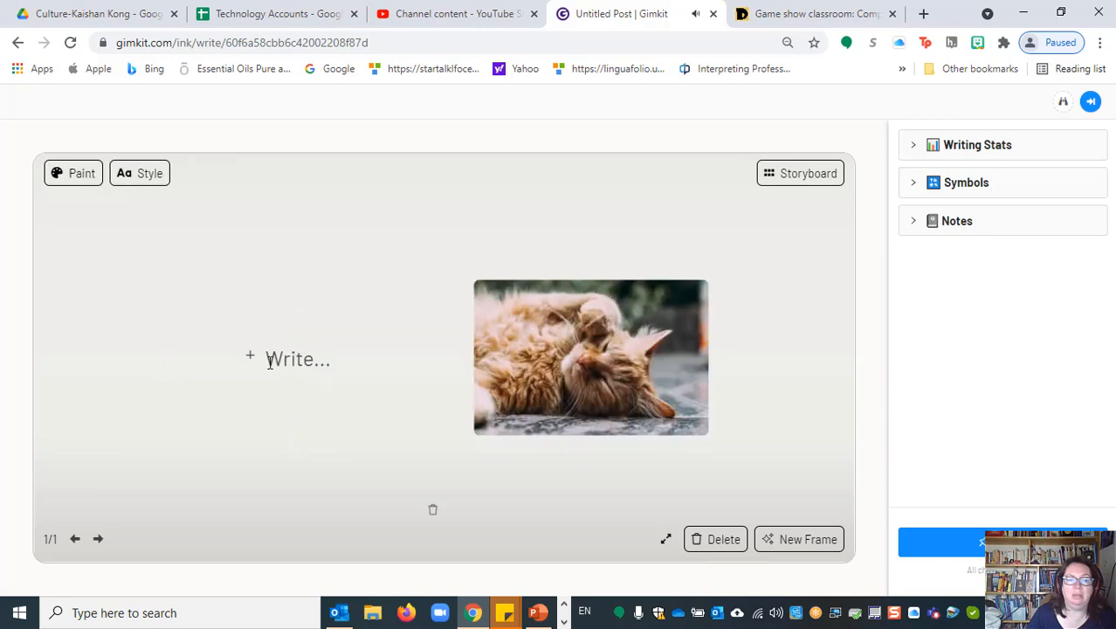
text(Imao)
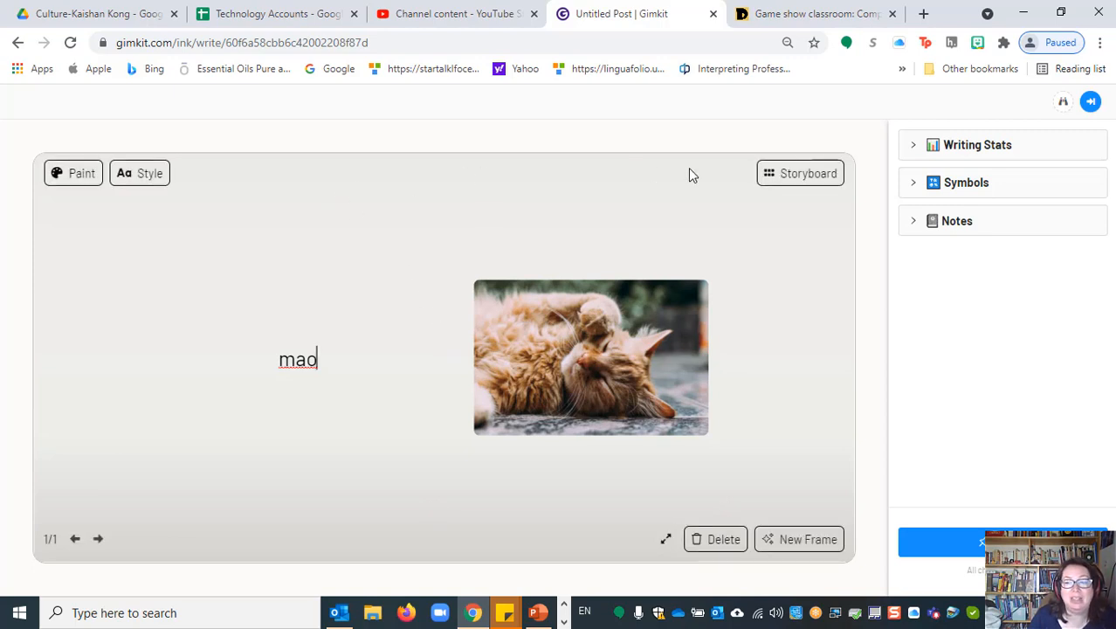
click(924, 185)
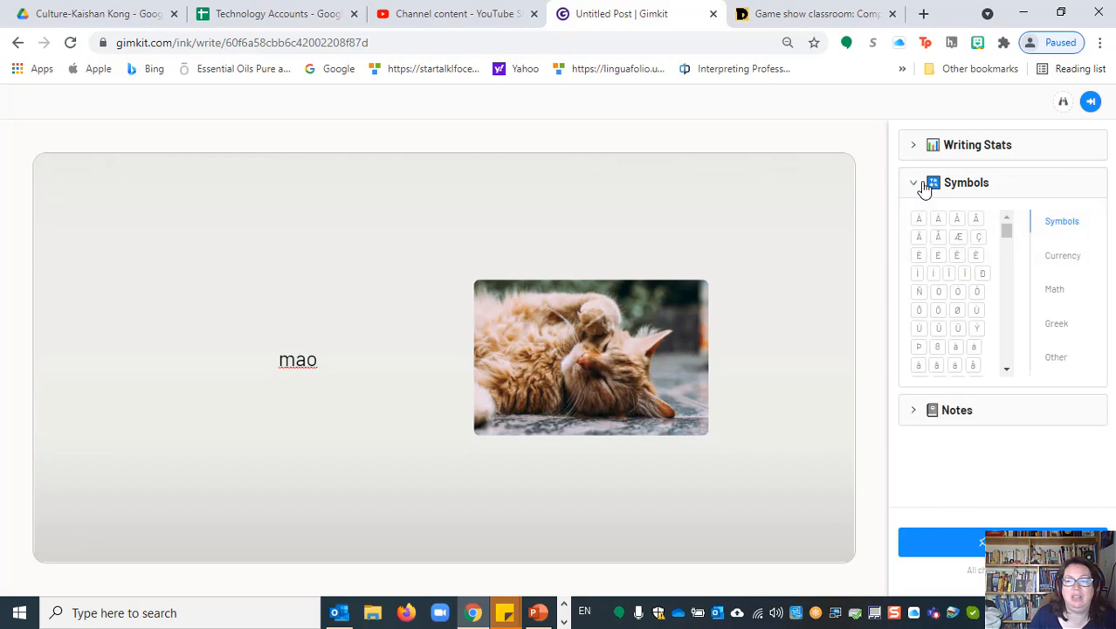
click(927, 417)
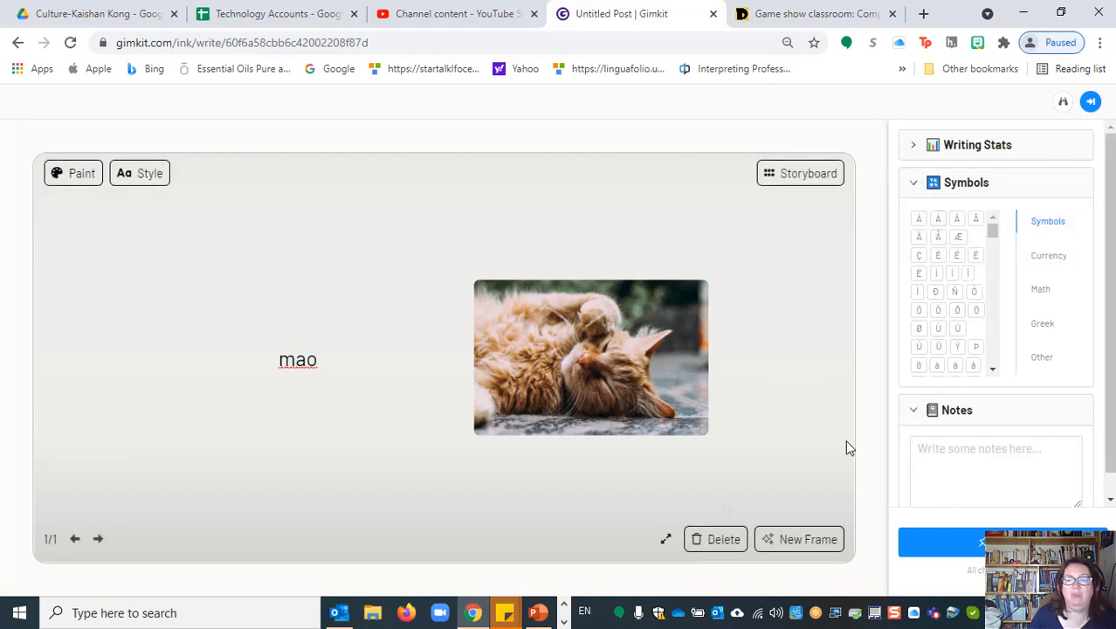
Add a second frame to the story and place the cursor in its text area.
click(816, 541)
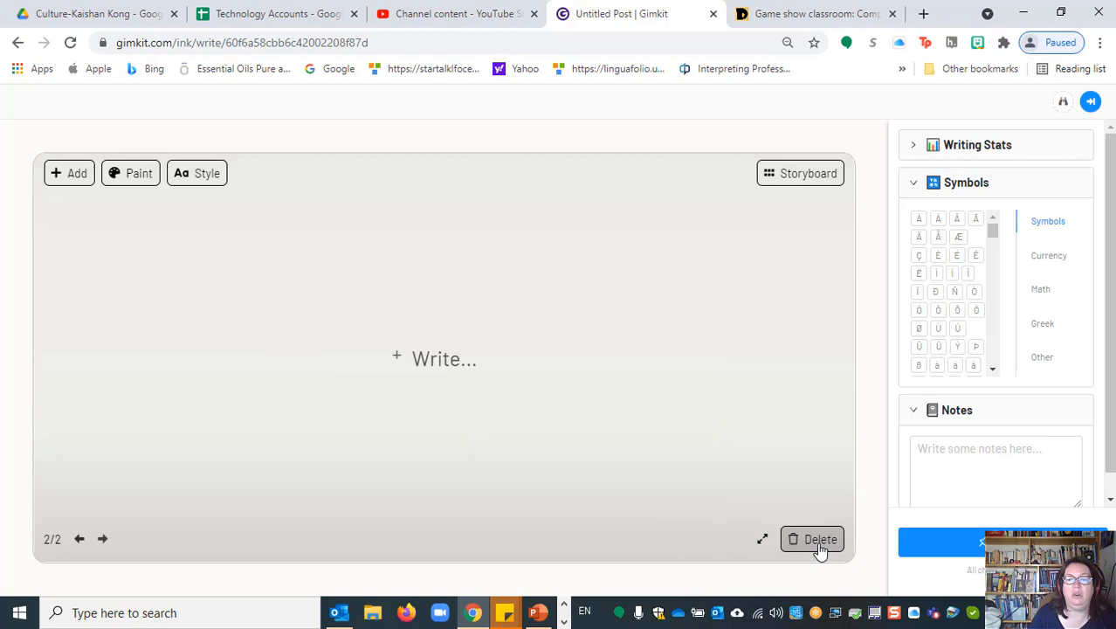
click(417, 356)
text(nai)
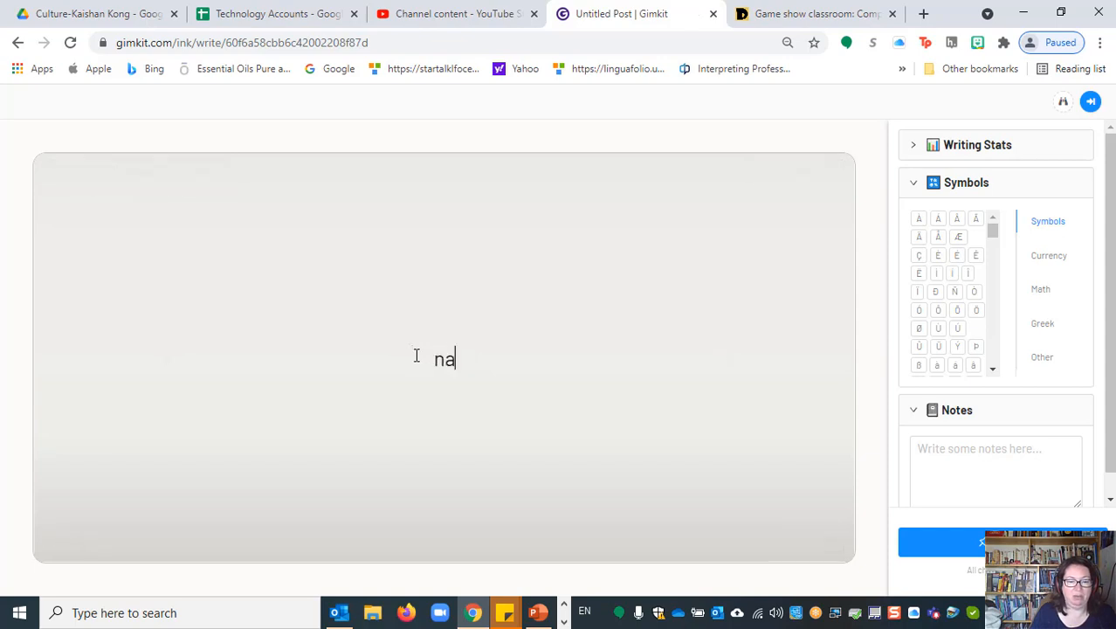
key(BackSpace)
key(BackSpace)
key(BackSpace)
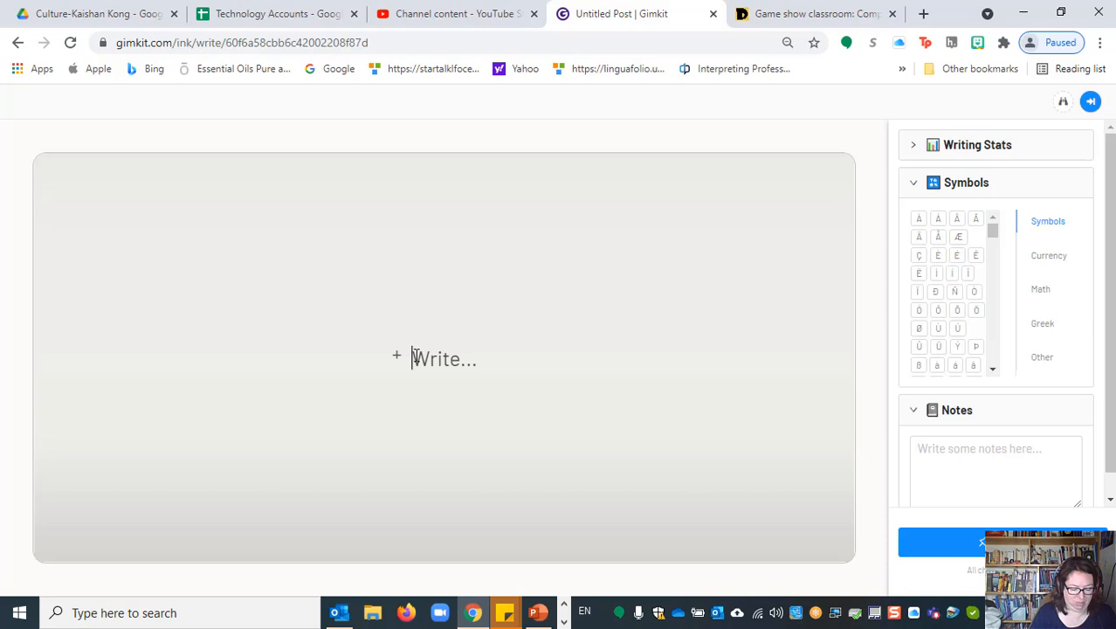
Write "chengmao" in the second frame and add a panda photo to it from an Unsplash search for "panda".
text(chengma)
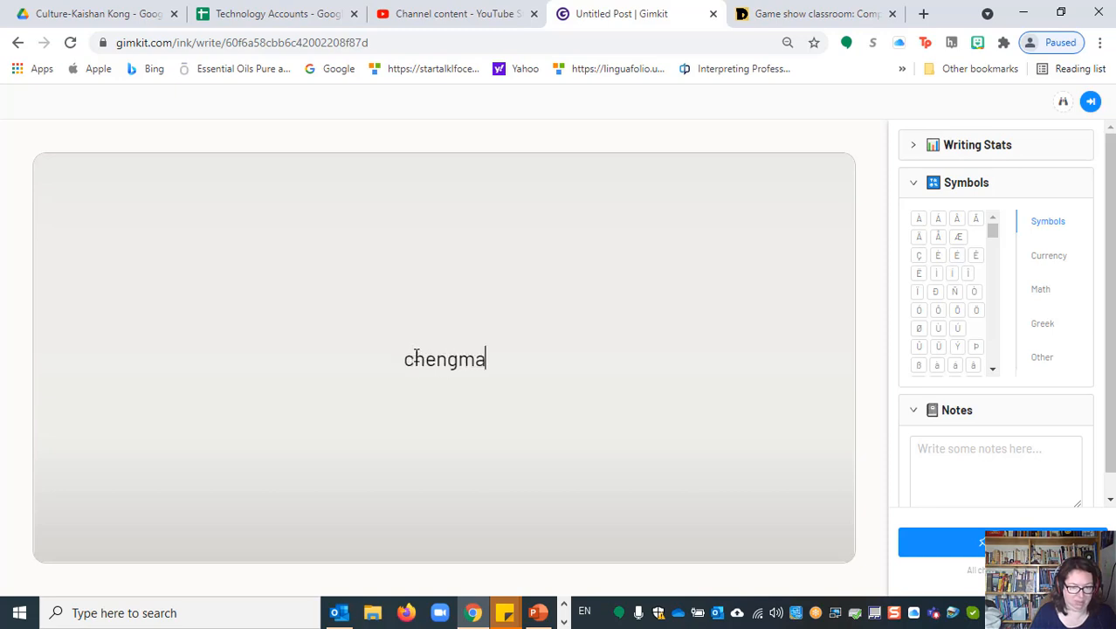
text(o)
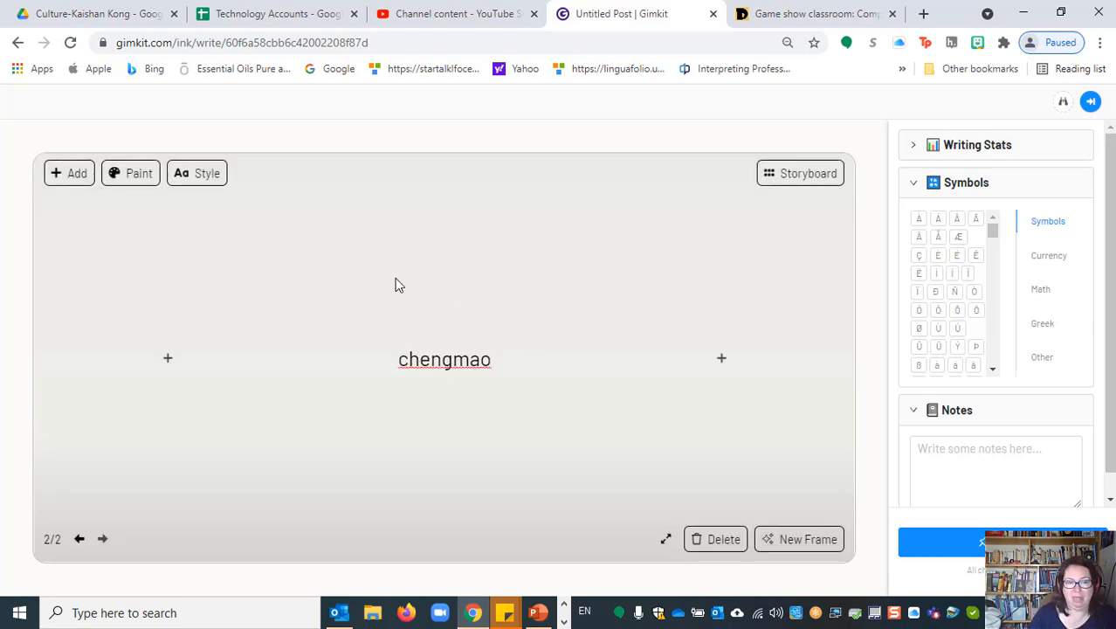
click(77, 178)
click(122, 220)
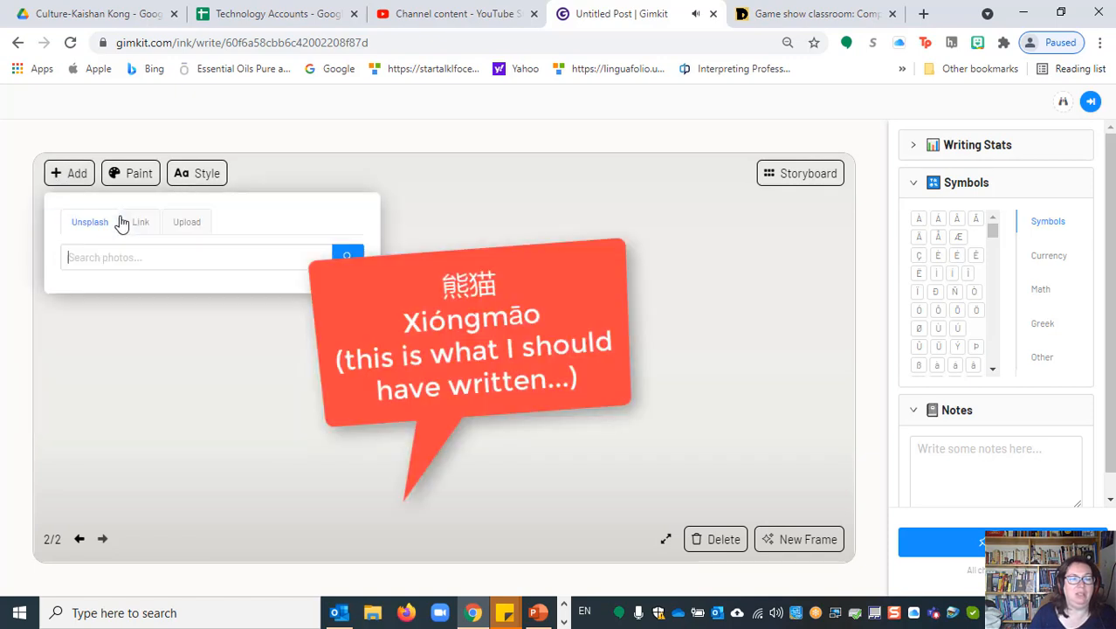
text(da)
key(Return)
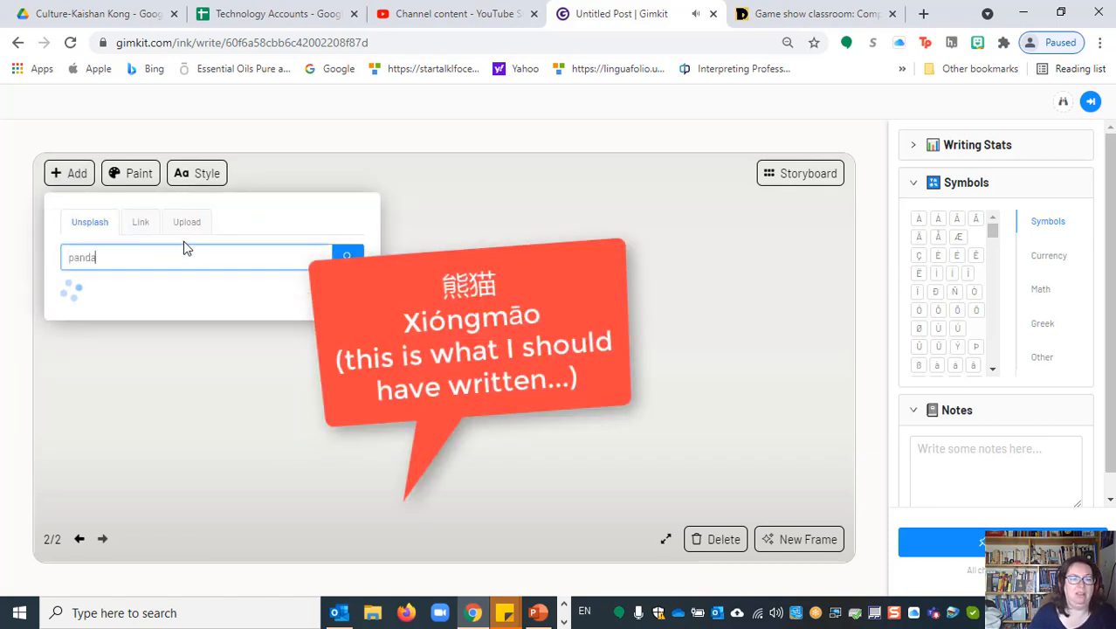
click(125, 347)
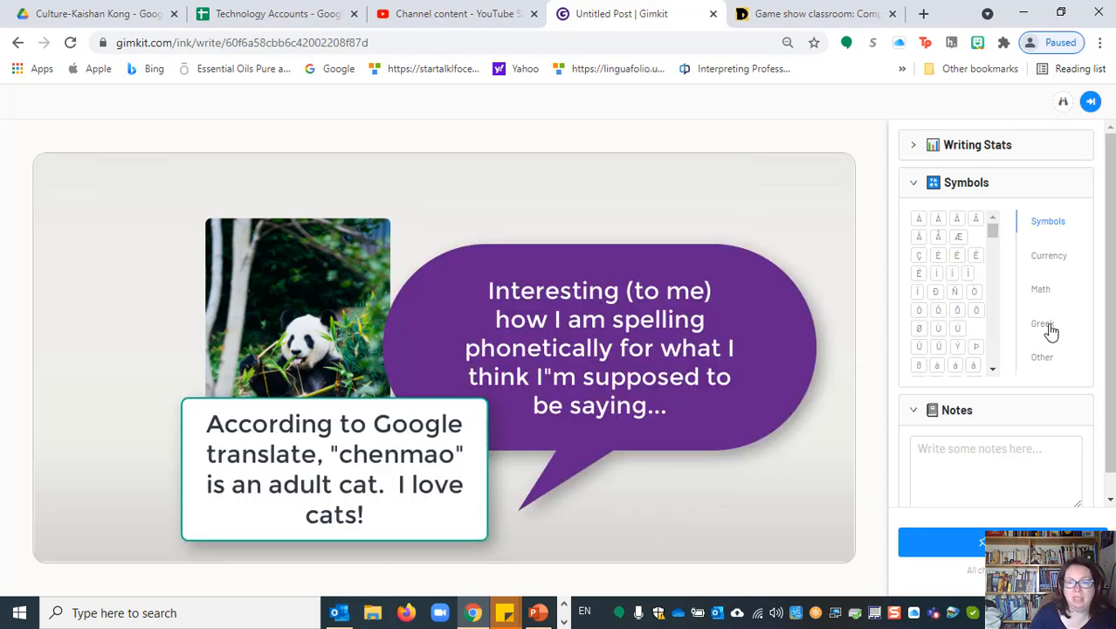
Preview both frames of the story on the publishing page, then return to editing.
click(943, 543)
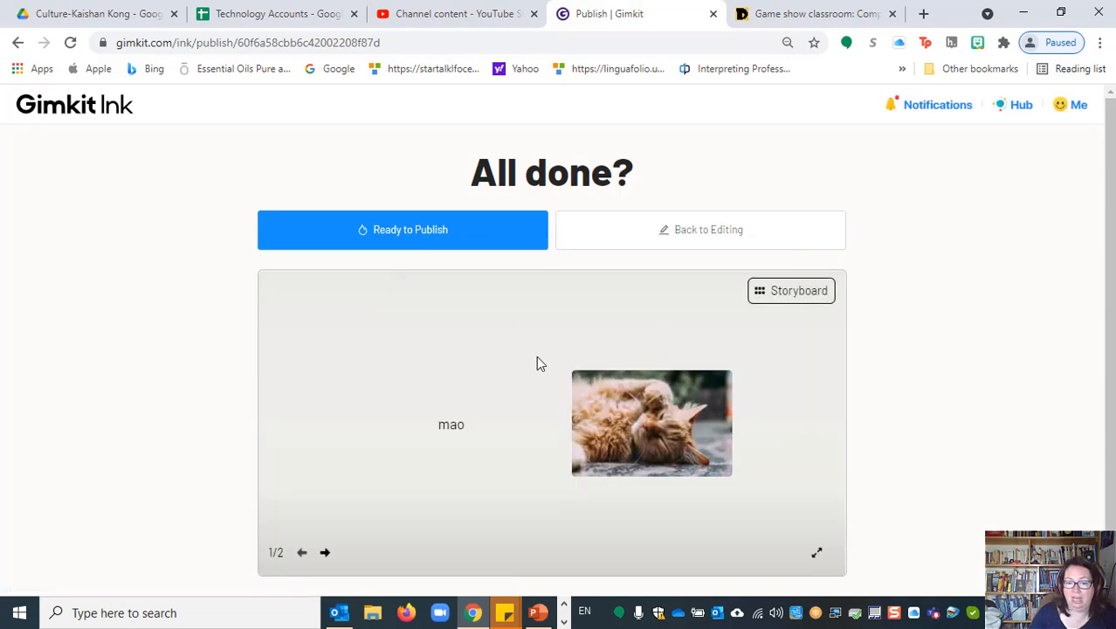
scroll(536, 355, down, 1)
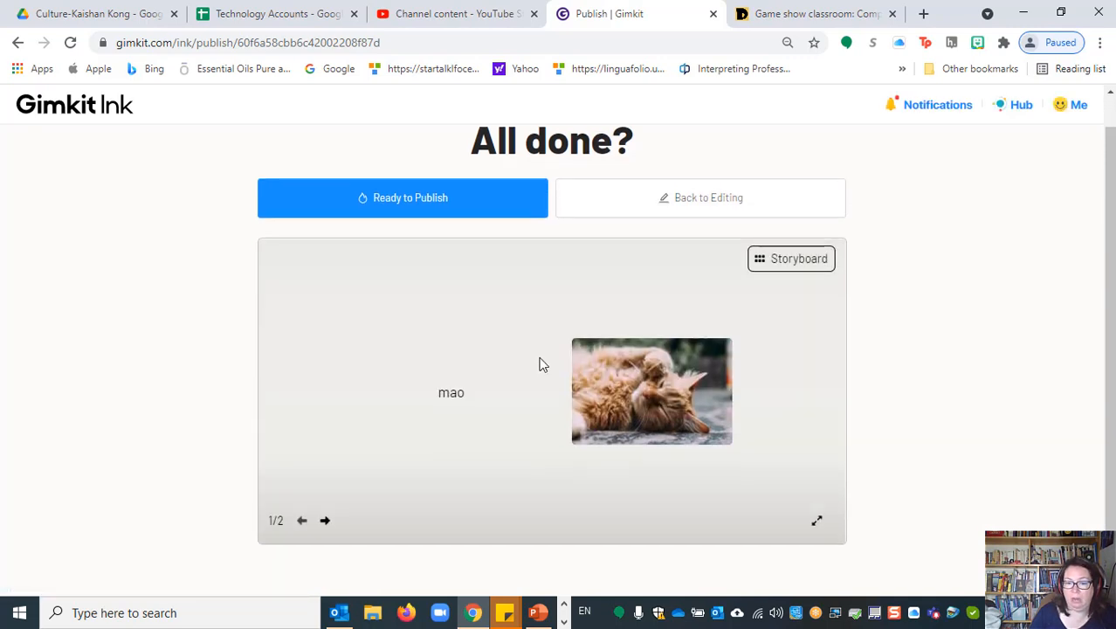
click(325, 524)
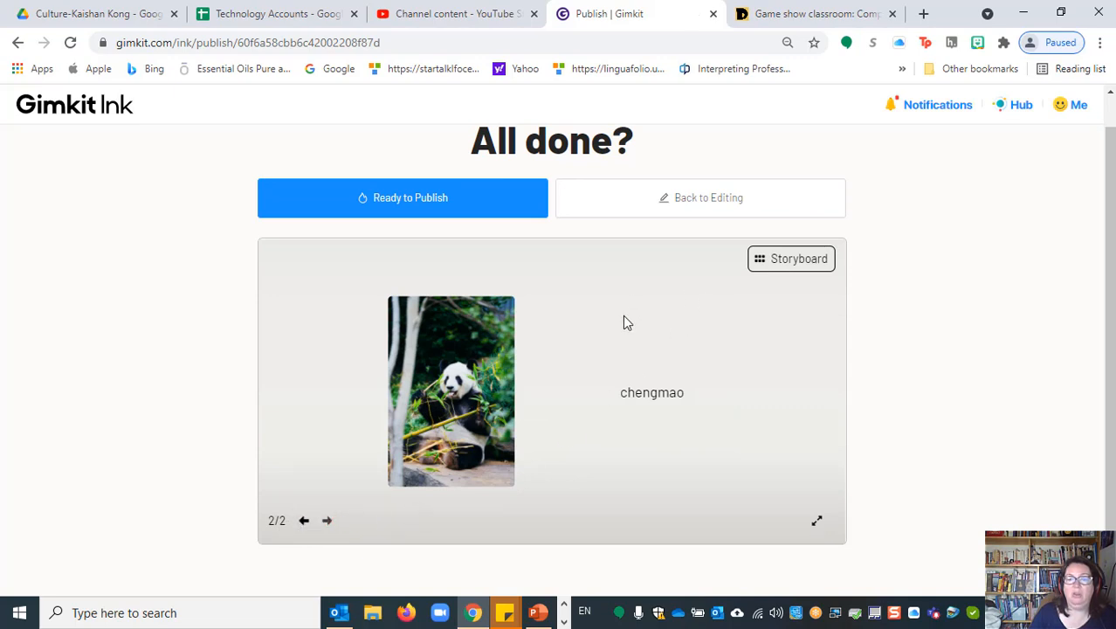
click(668, 212)
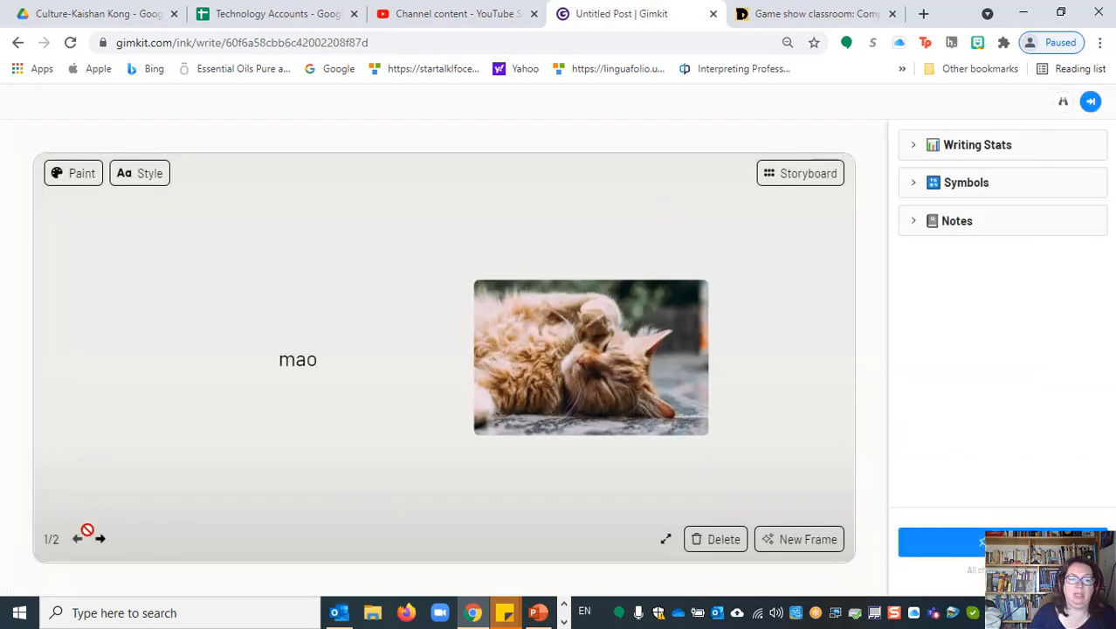
Add a third frame after the panda frame and write "Sichuan mao" in it.
click(100, 538)
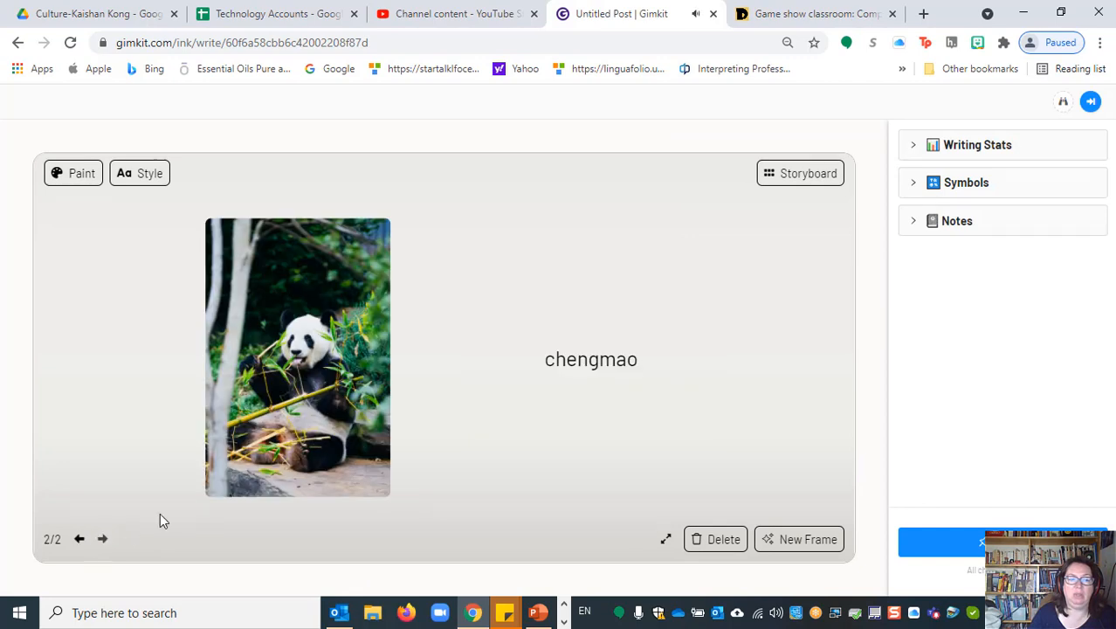
click(792, 539)
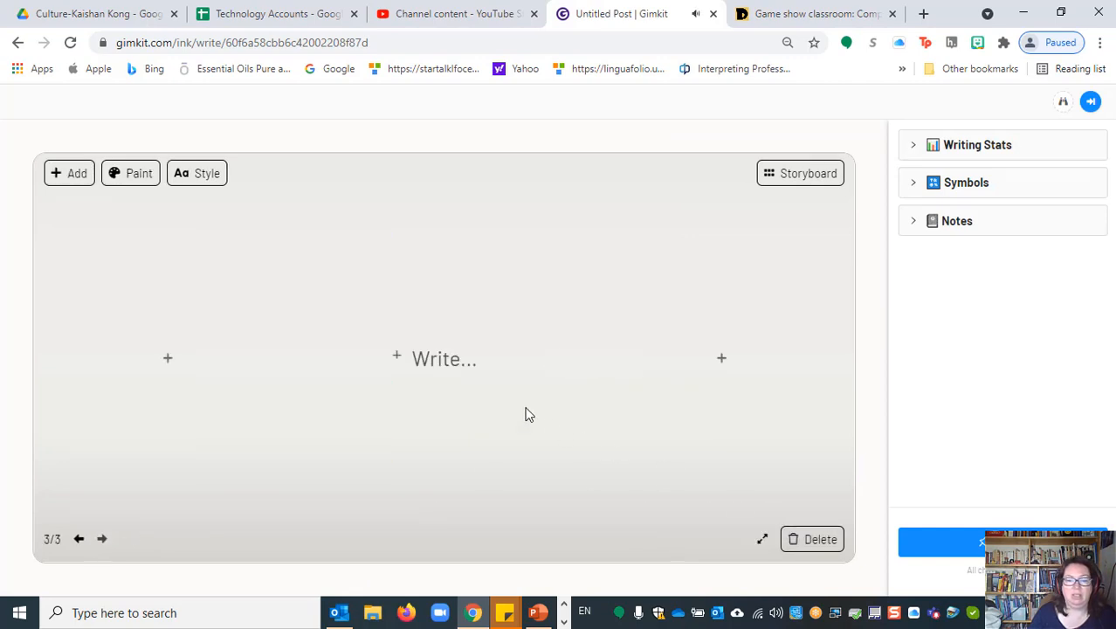
click(463, 370)
text(Sichuan mao)
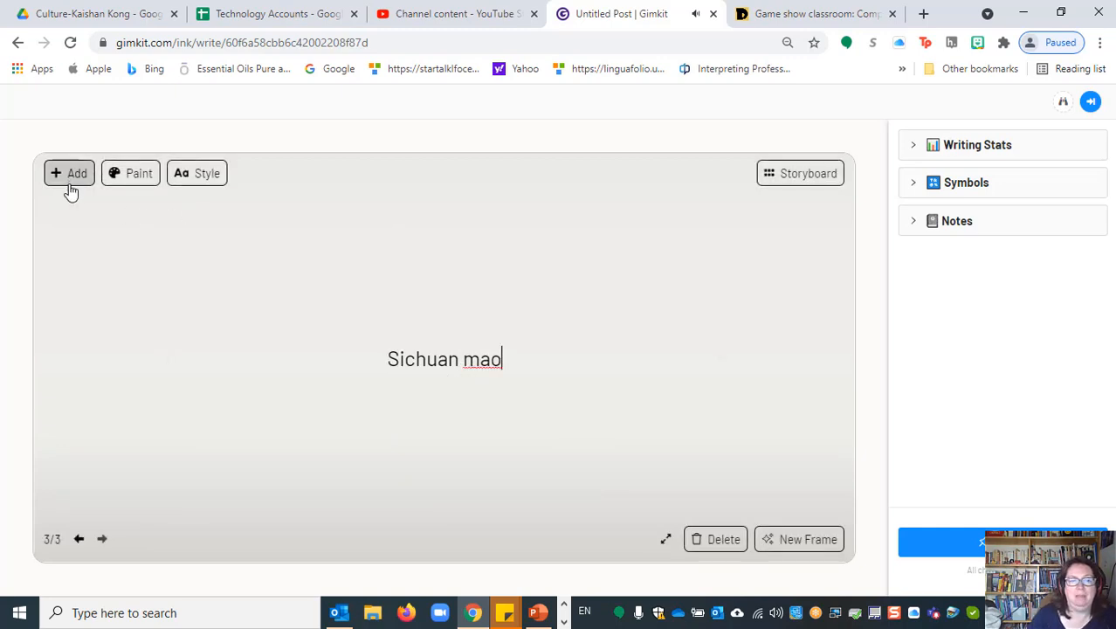
Add the red heart on yellow photo from an Unsplash search for "heart" and extend the frame's text to "Sichuan mao. Wo ai mao.".
click(70, 181)
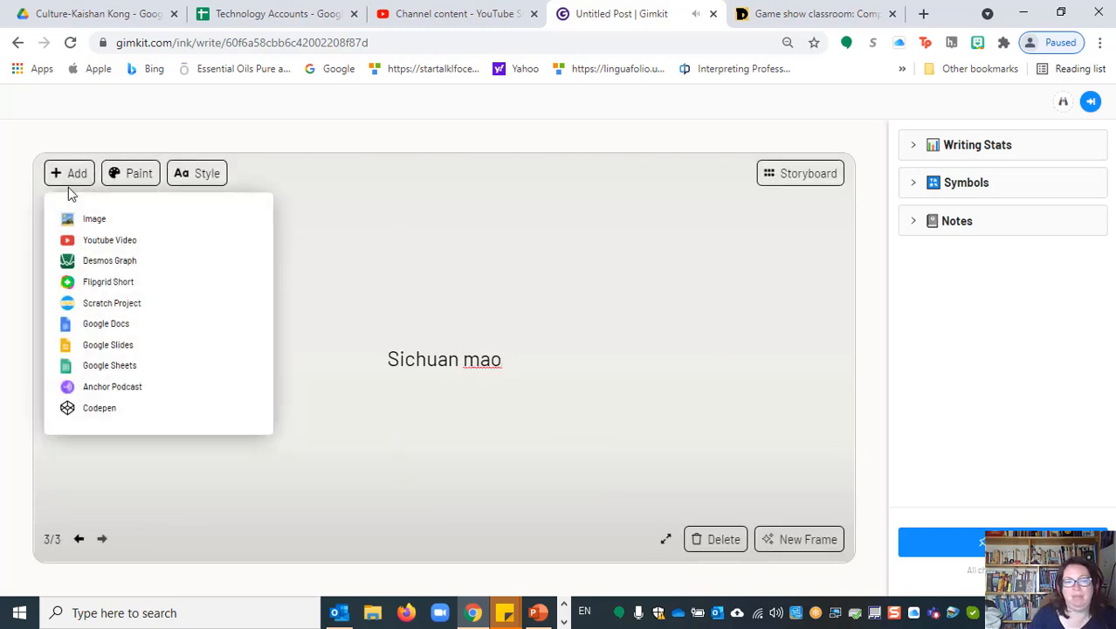
click(91, 223)
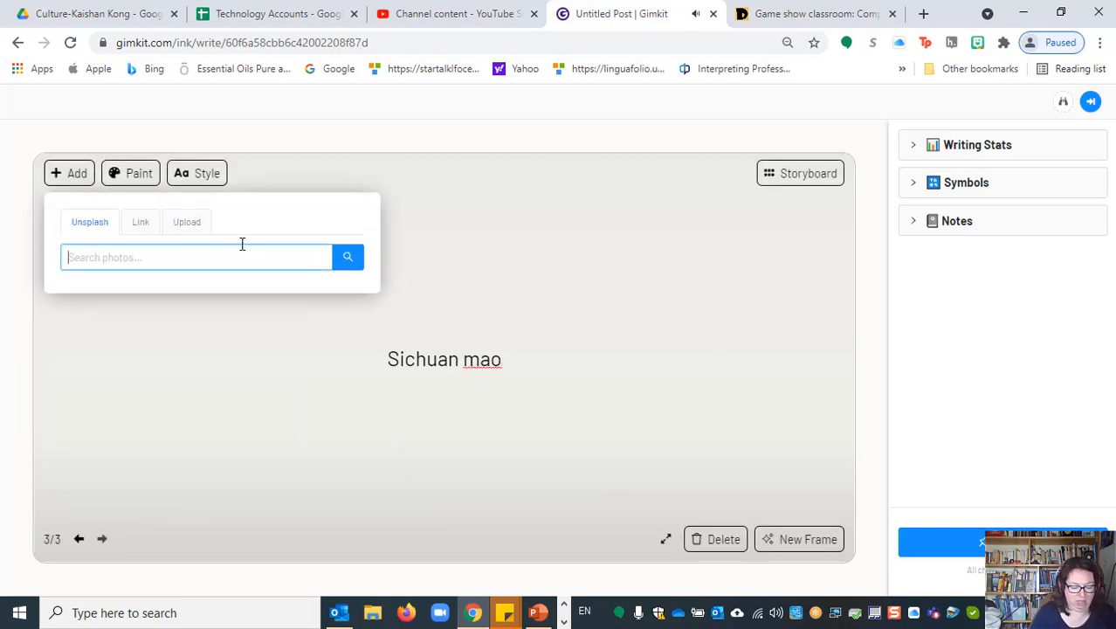
text(heart)
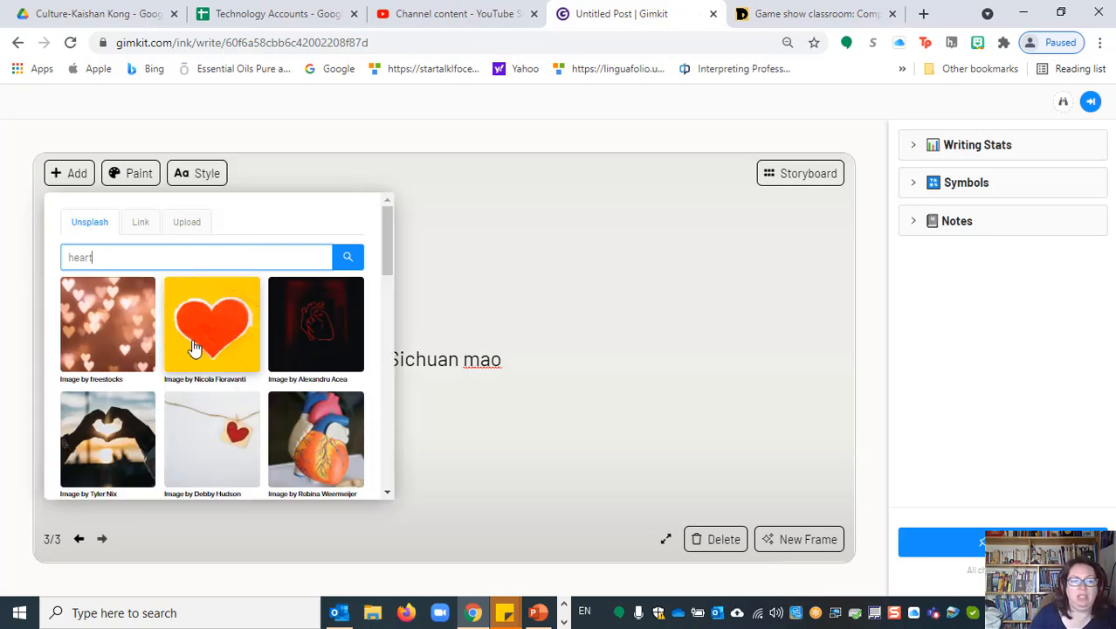
click(194, 348)
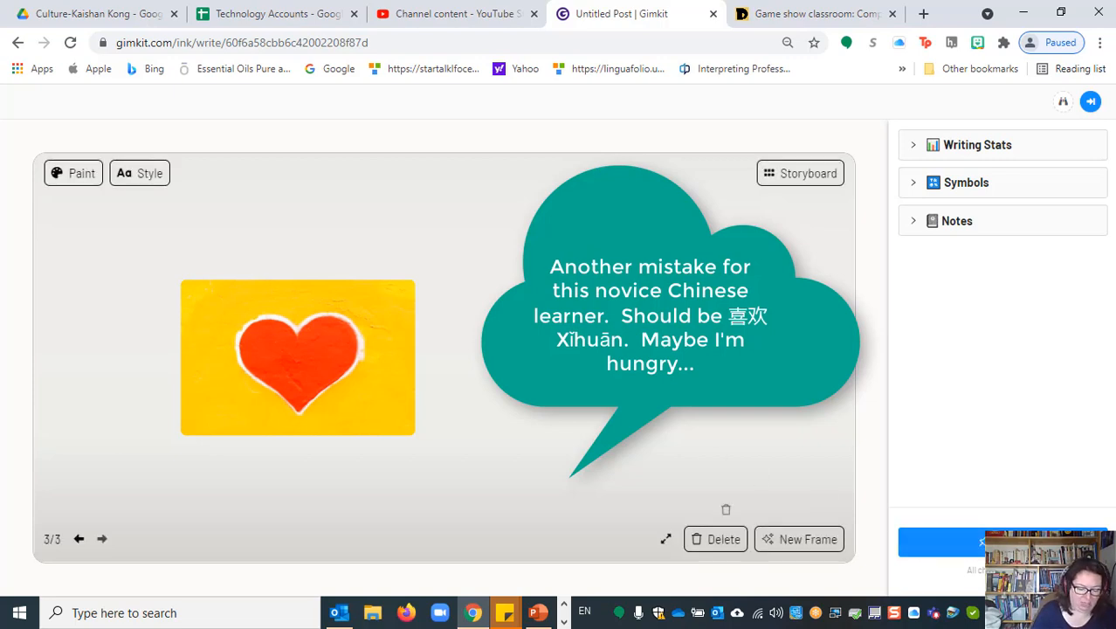
text(o ai mao)
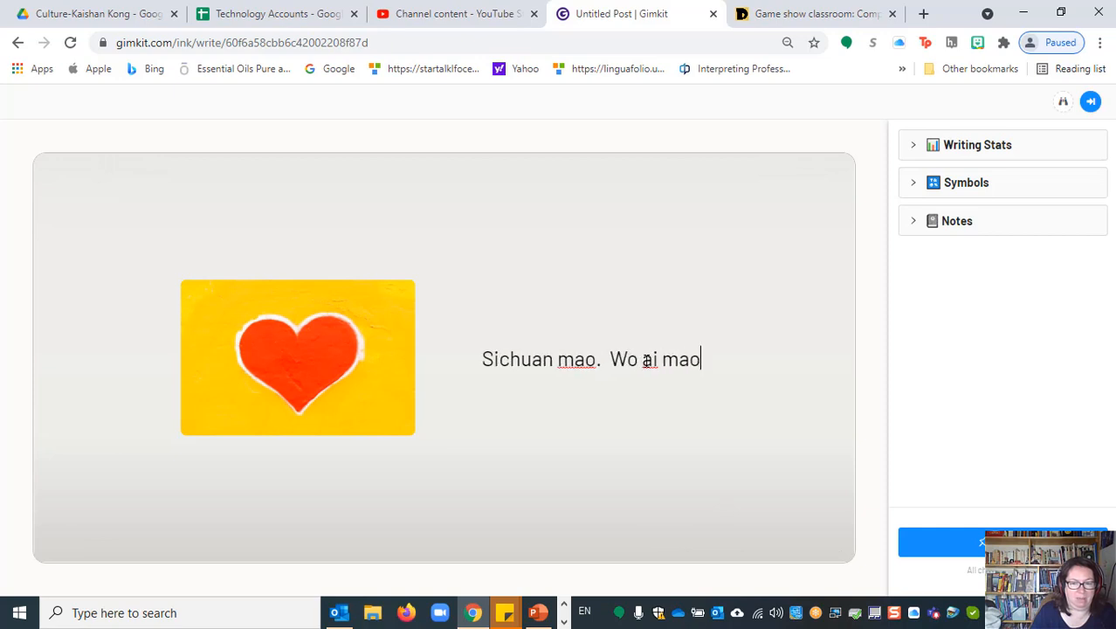
text(.)
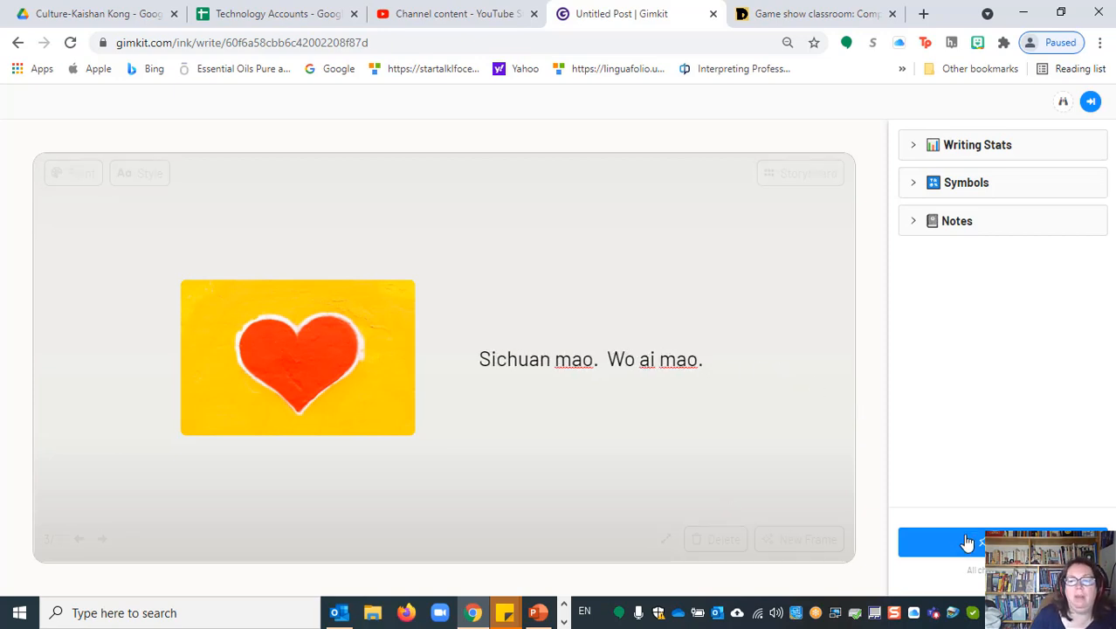
Proceed to publishing the story, title the post "Pets" and choose the heart-eyes smiley as its emoji.
click(969, 545)
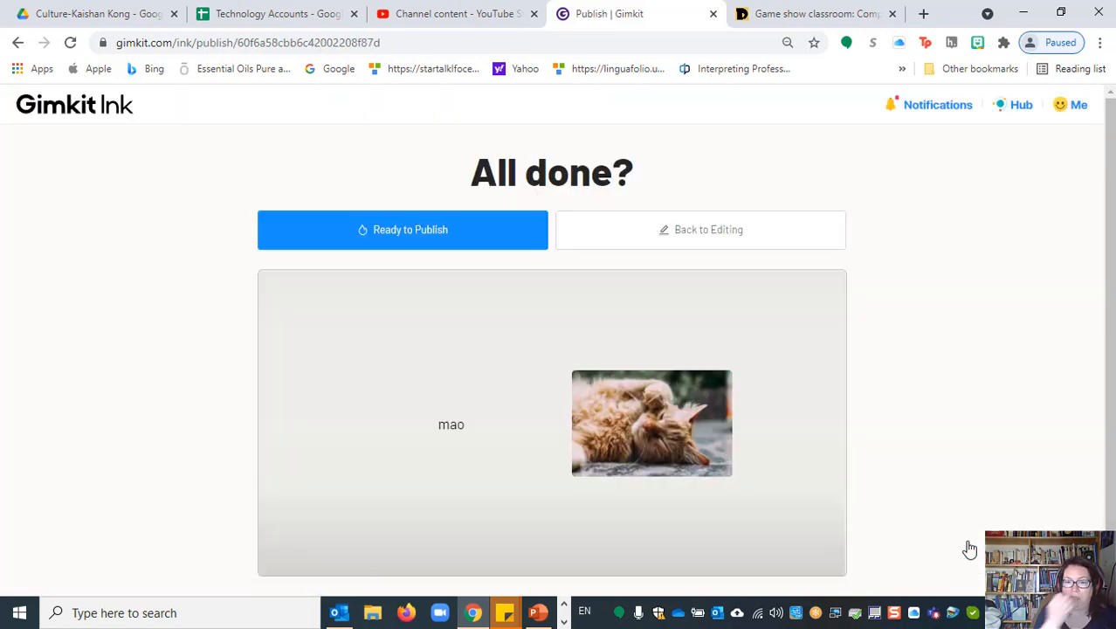
mouse_move(706, 423)
scroll(619, 398, down, 1)
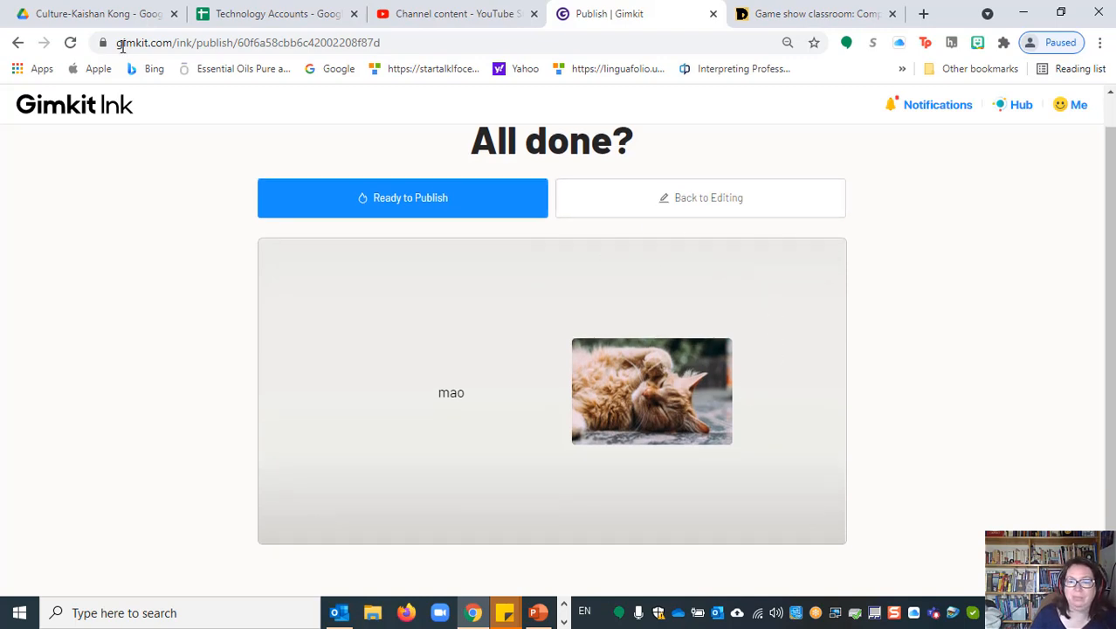
click(338, 200)
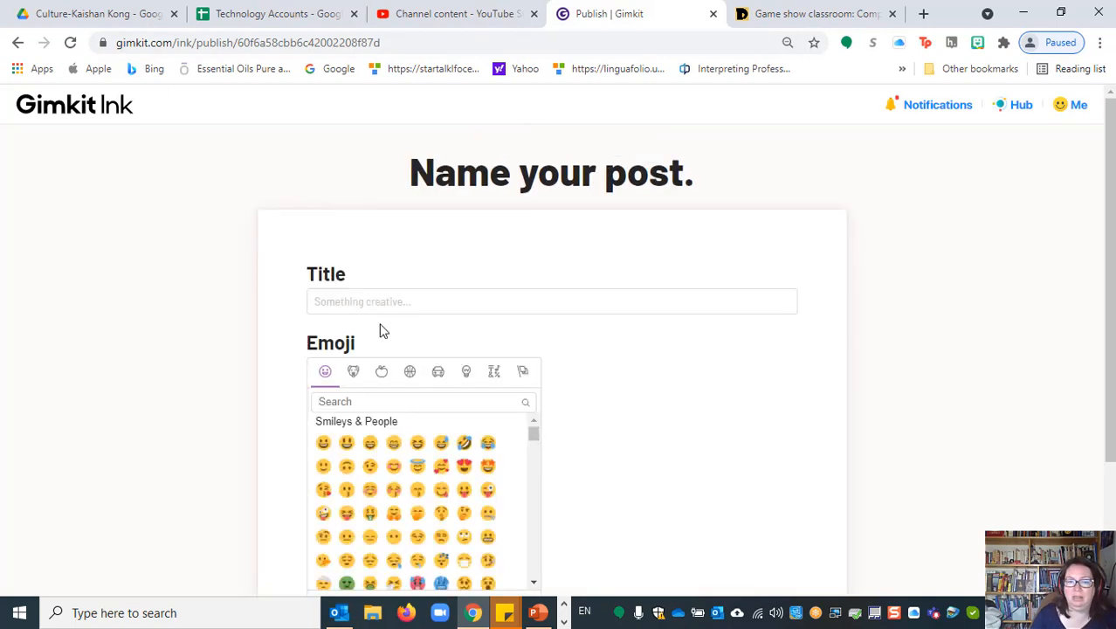
click(385, 300)
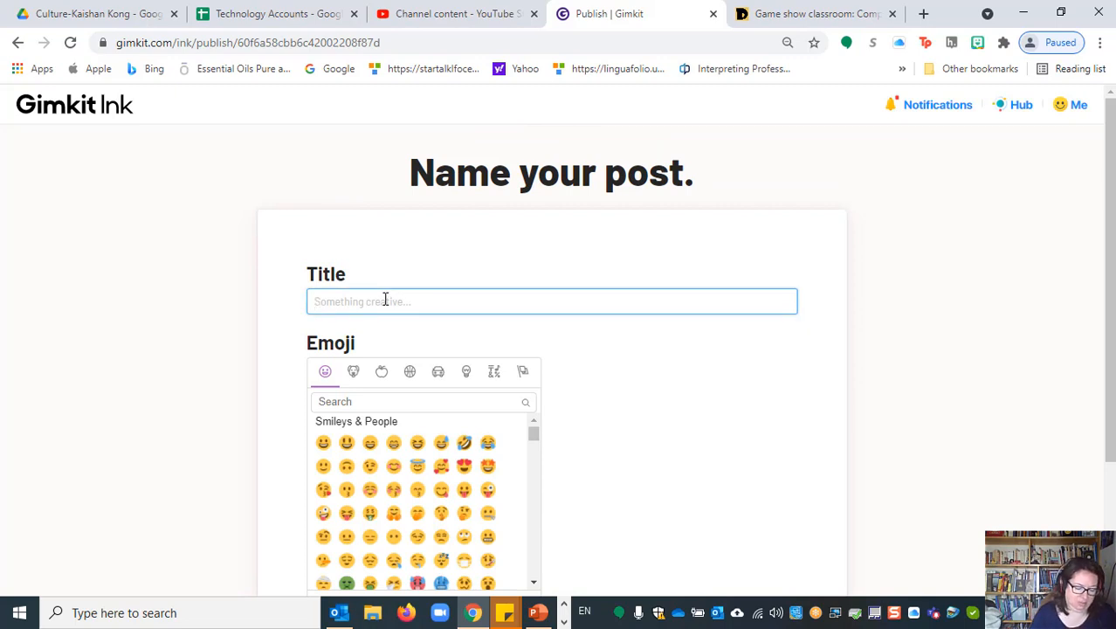
text(Pe)
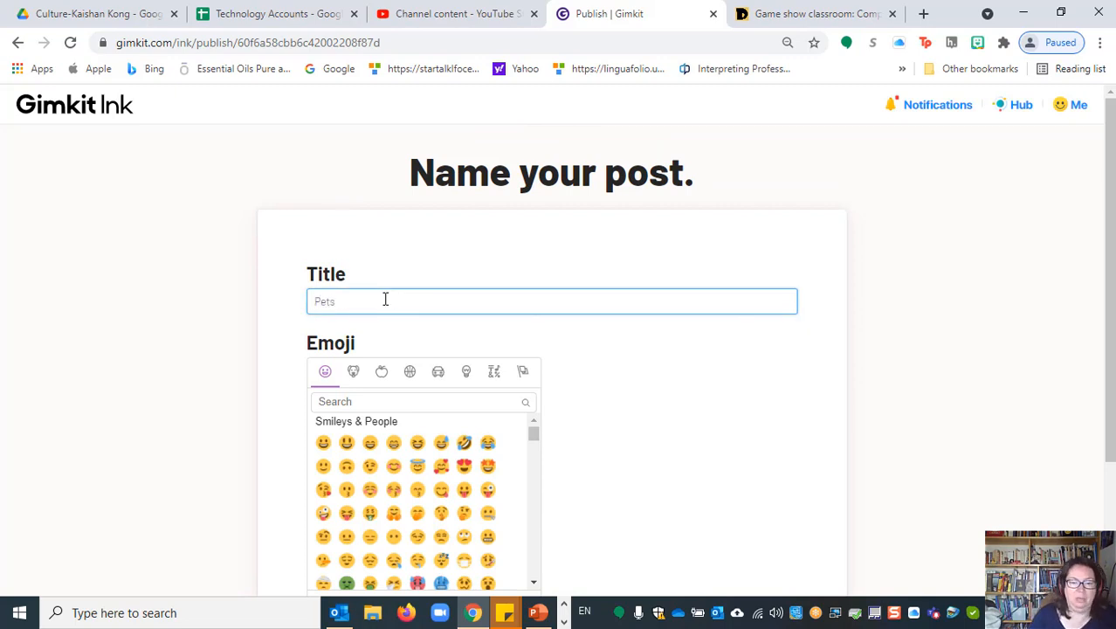
text(ts)
scroll(643, 415, down, 1)
click(464, 384)
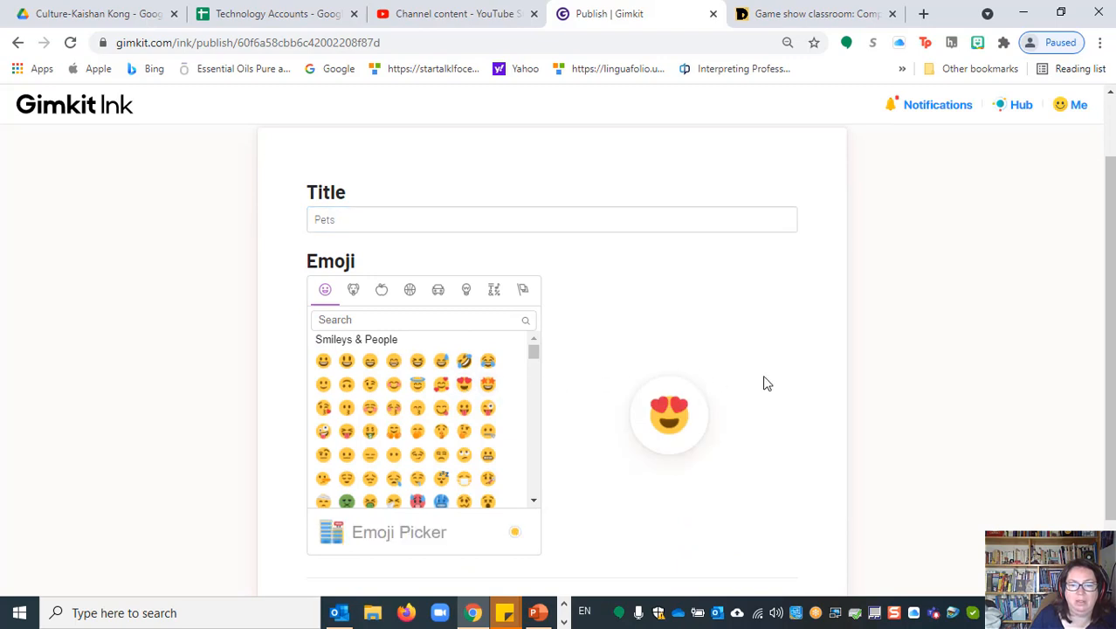
Restrict the post's visibility to Just My Teacher and publish it.
scroll(766, 384, down, 1)
click(650, 531)
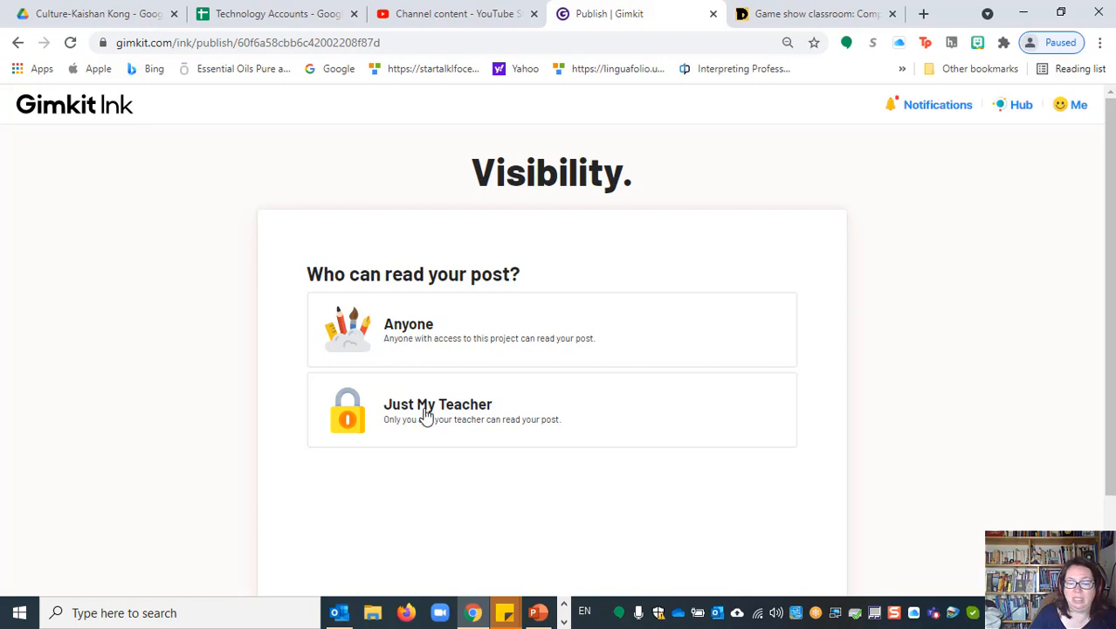
click(465, 414)
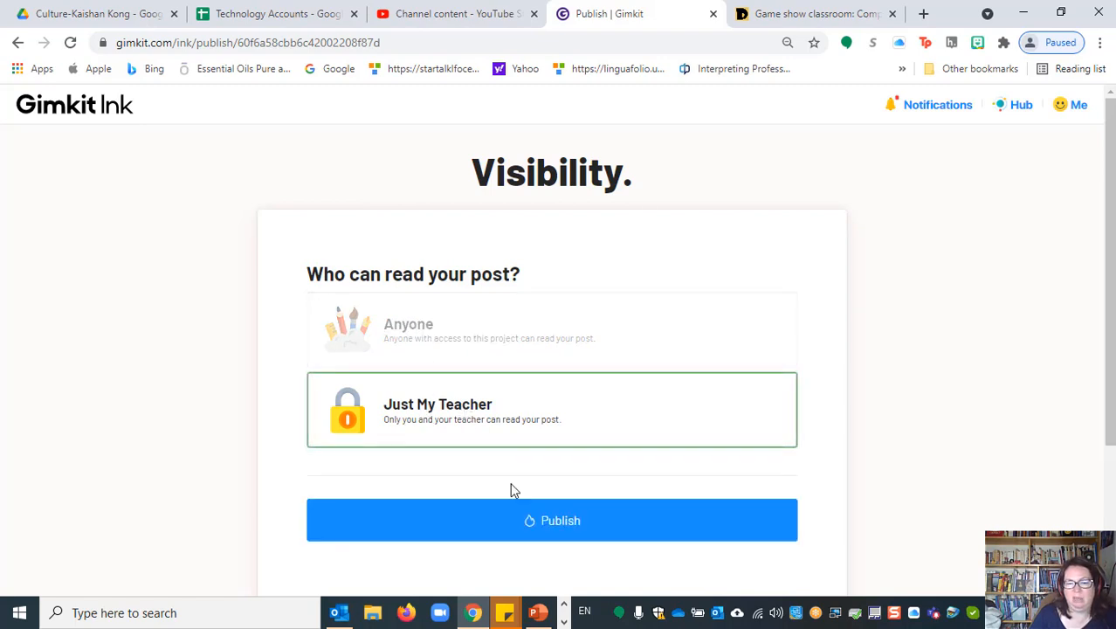
click(510, 522)
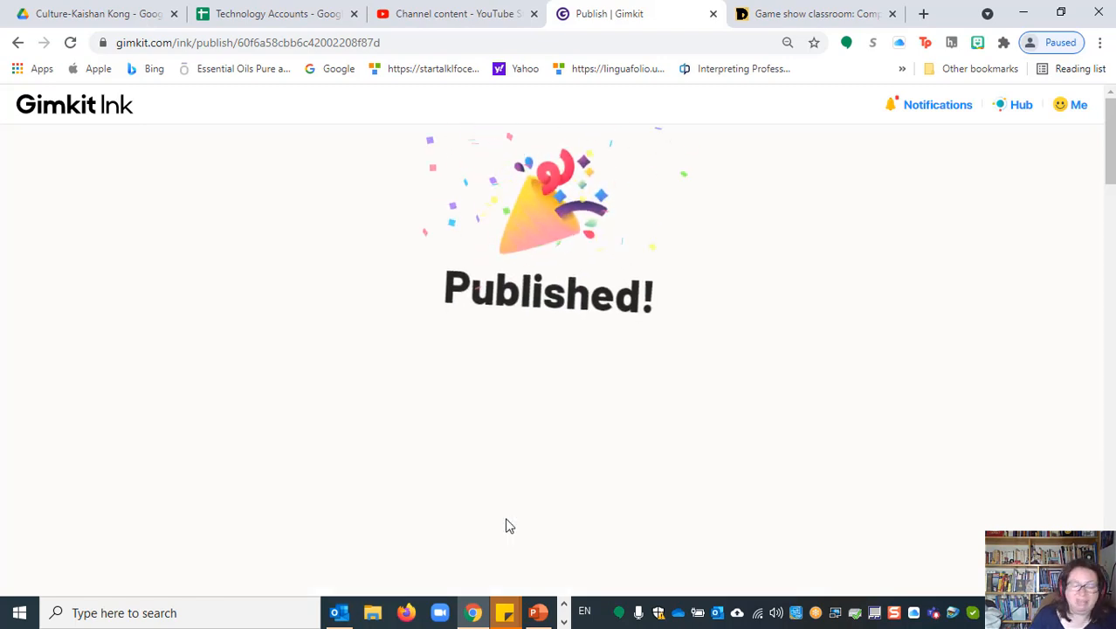
Read the publication page's notes on the direct link, anonymity and visibility, and open the project.
scroll(559, 330, down, 2)
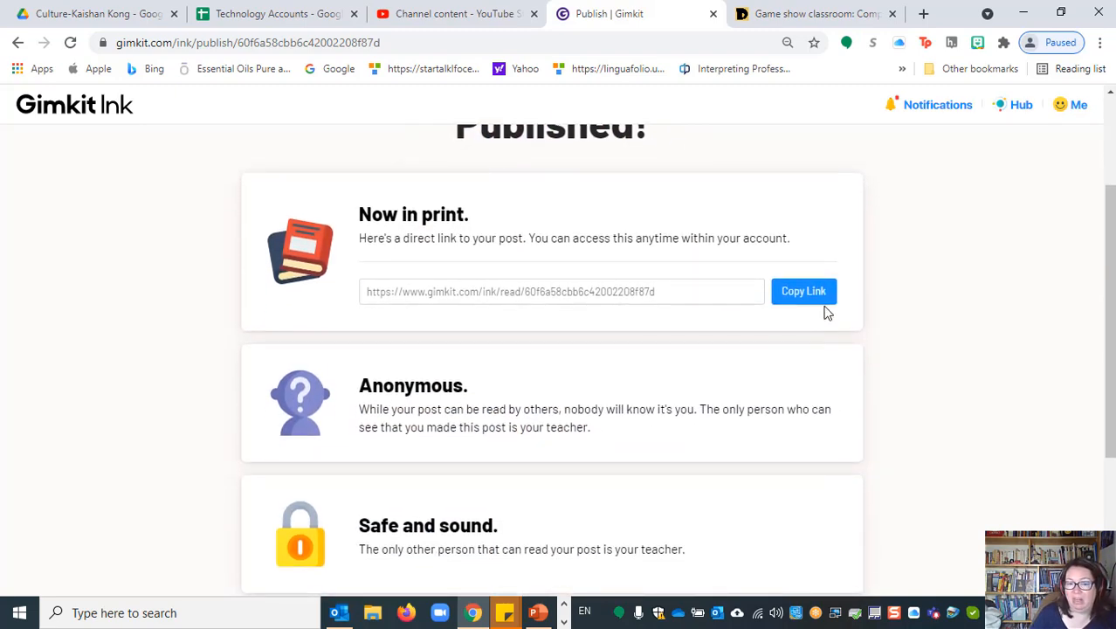
scroll(826, 313, down, 1)
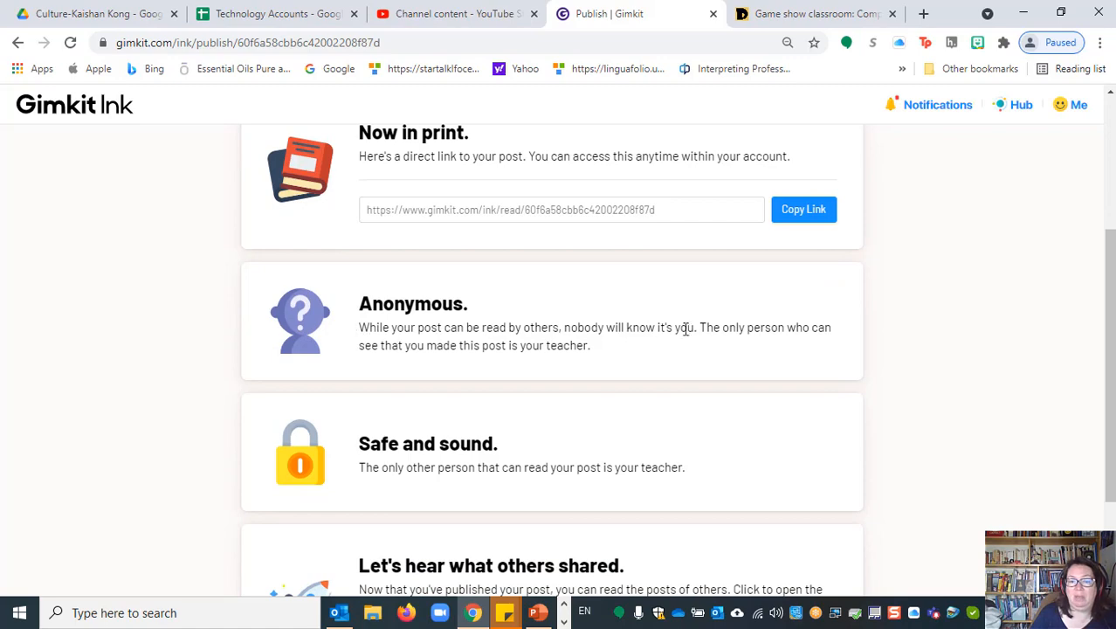
scroll(687, 328, down, 2)
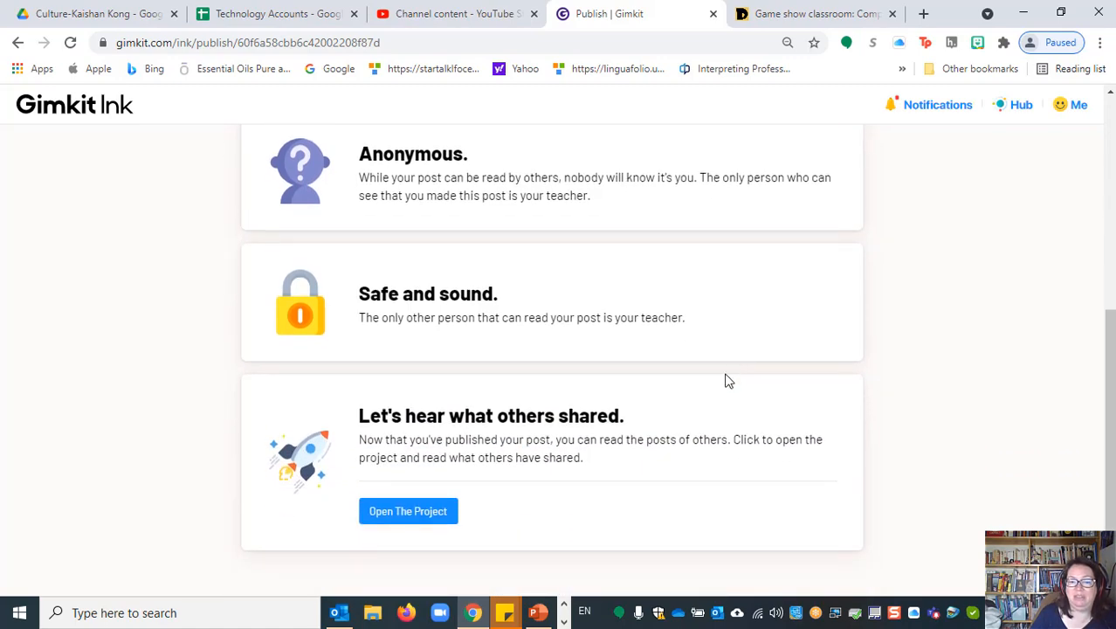
click(448, 518)
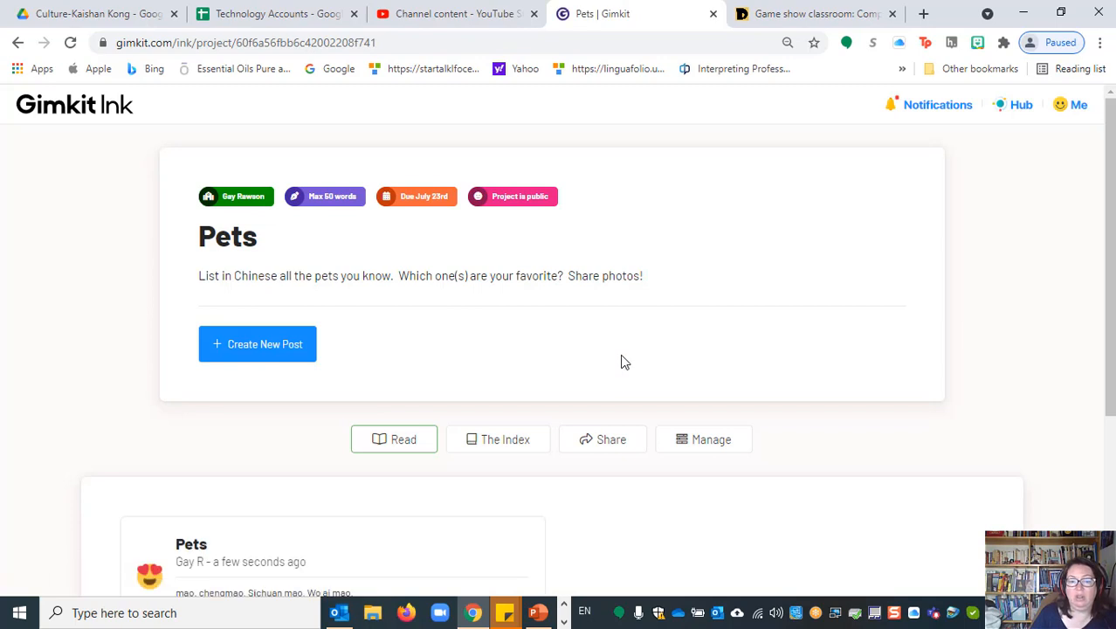
Examine the Pets project page, including the published post's entry and its visibility label.
scroll(611, 367, down, 3)
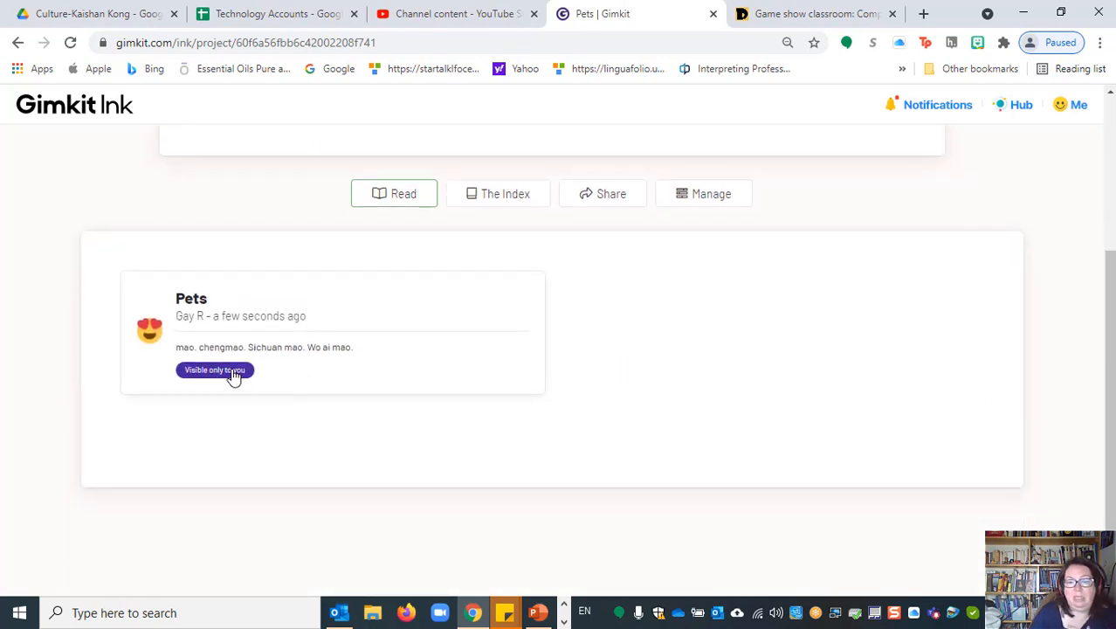
scroll(589, 339, down, 1)
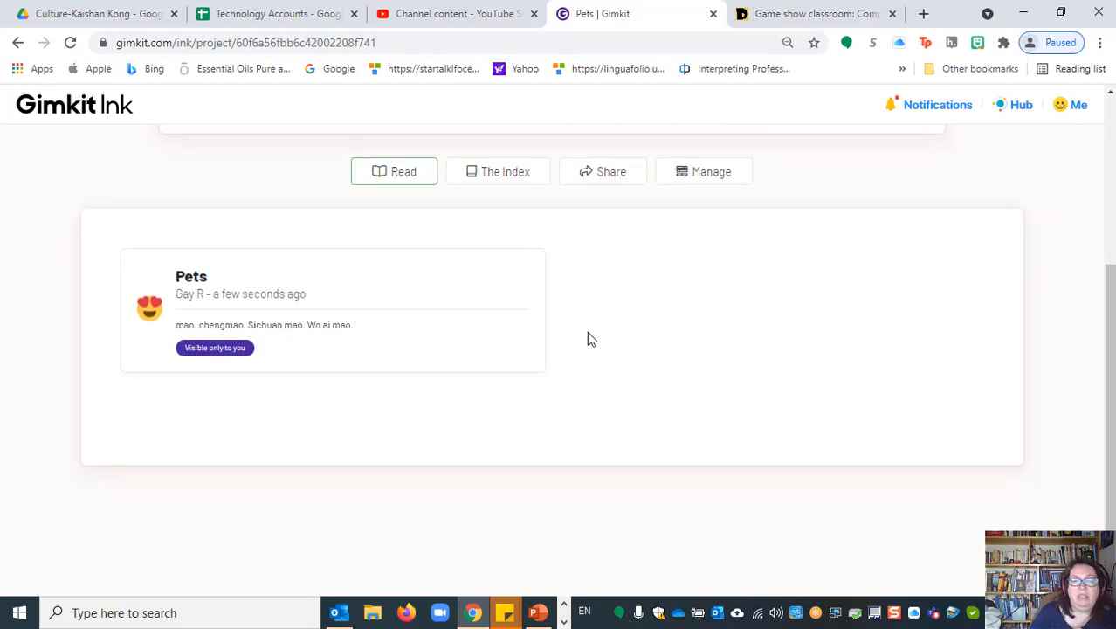
scroll(765, 358, up, 3)
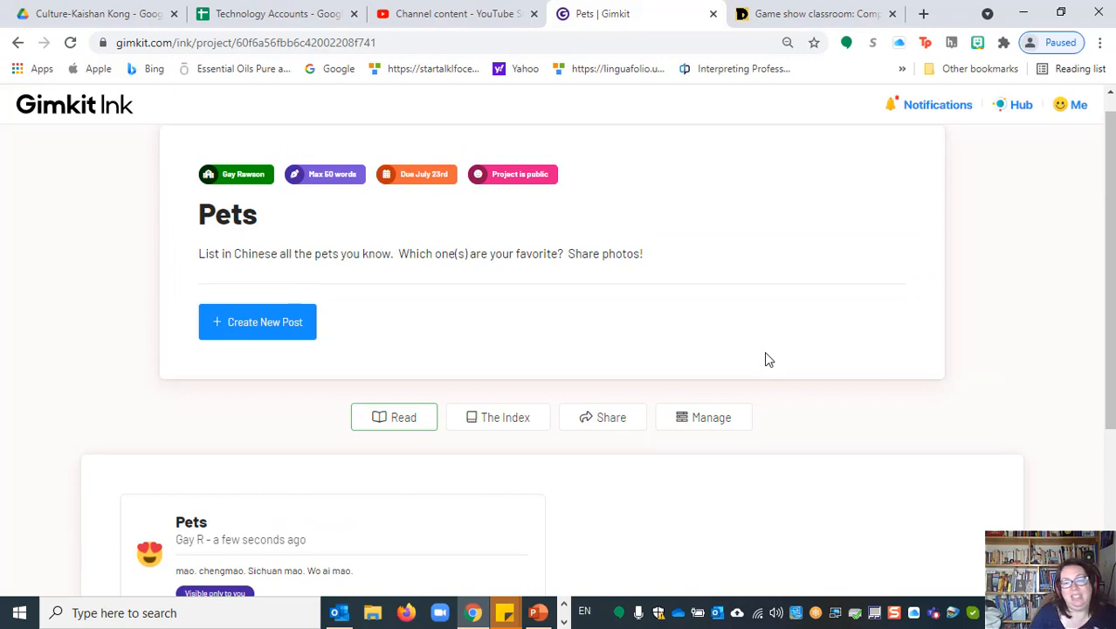
scroll(767, 358, down, 3)
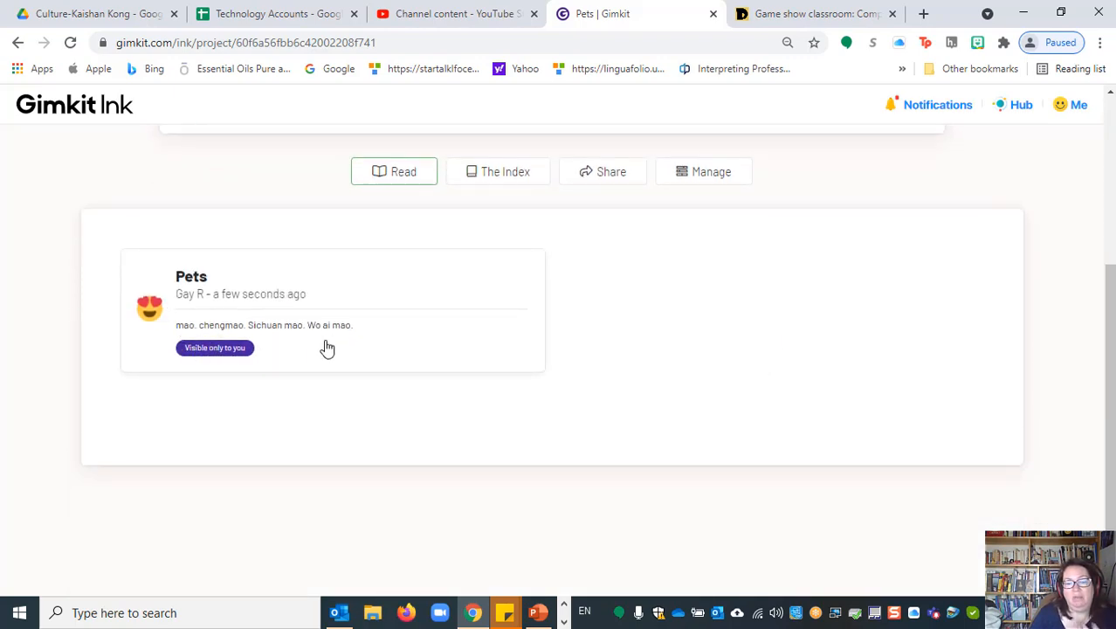
scroll(324, 350, up, 3)
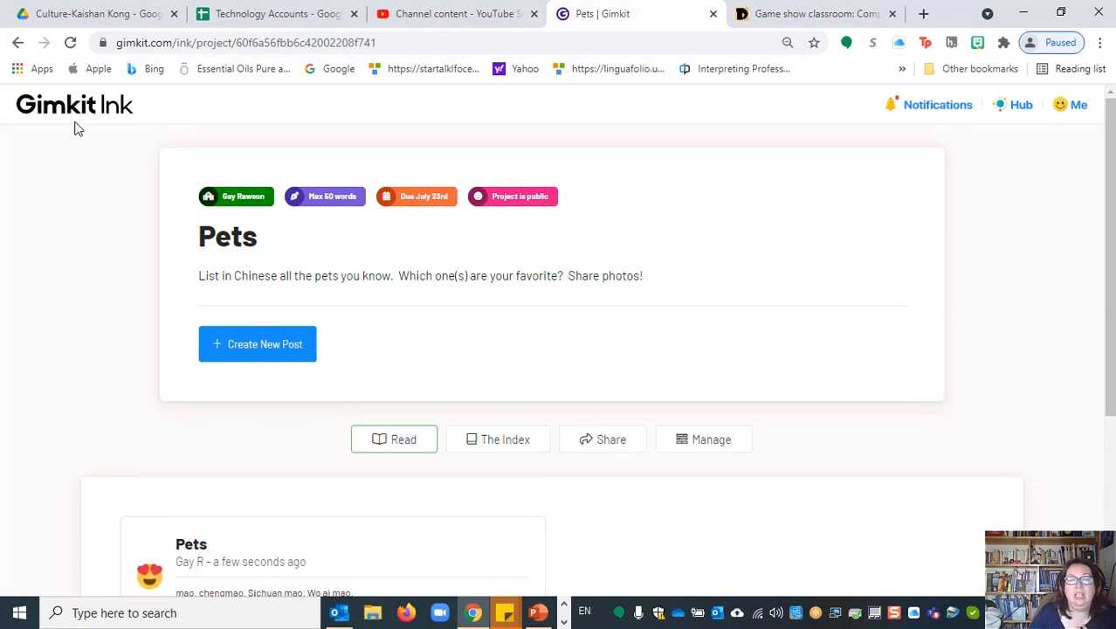
Return to the Ink home page and look through the project list and the latest posts in The Paper.
click(66, 116)
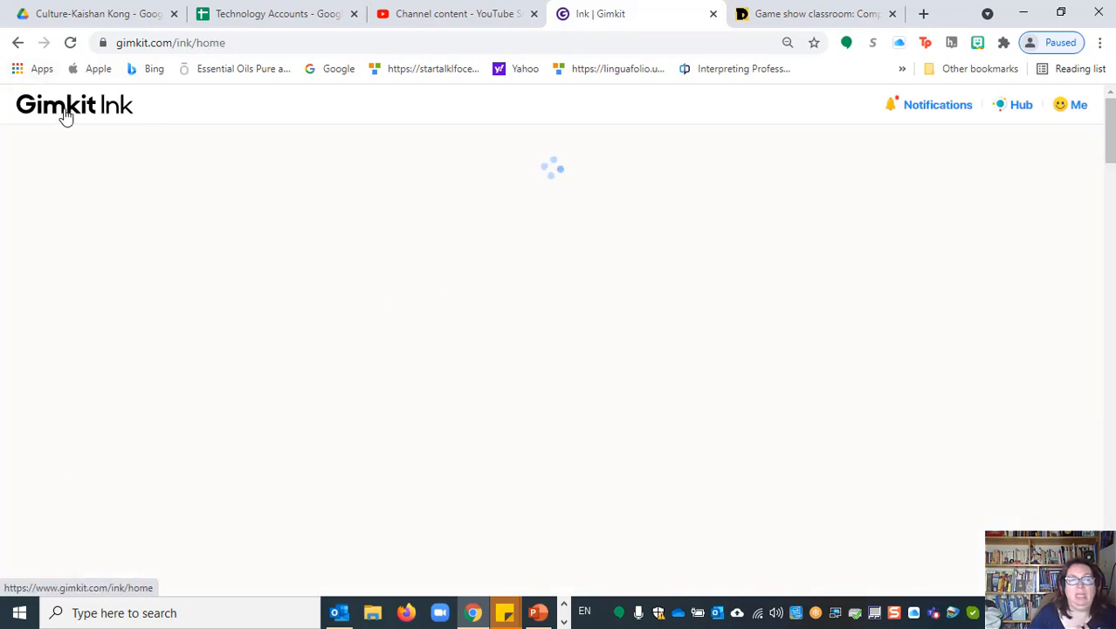
scroll(833, 286, down, 2)
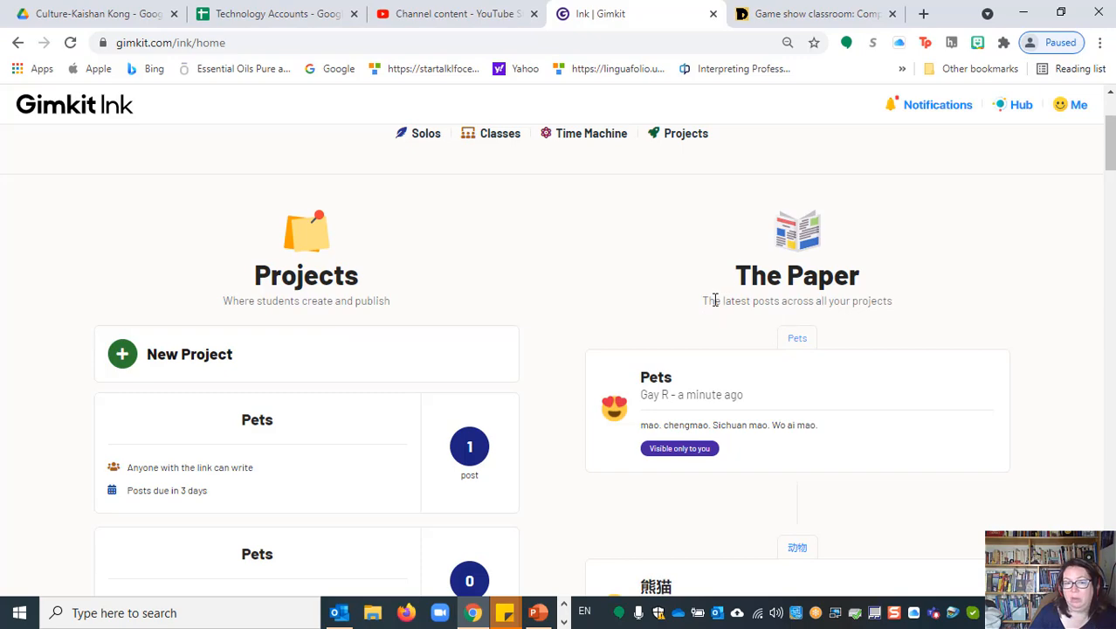
scroll(757, 297, down, 6)
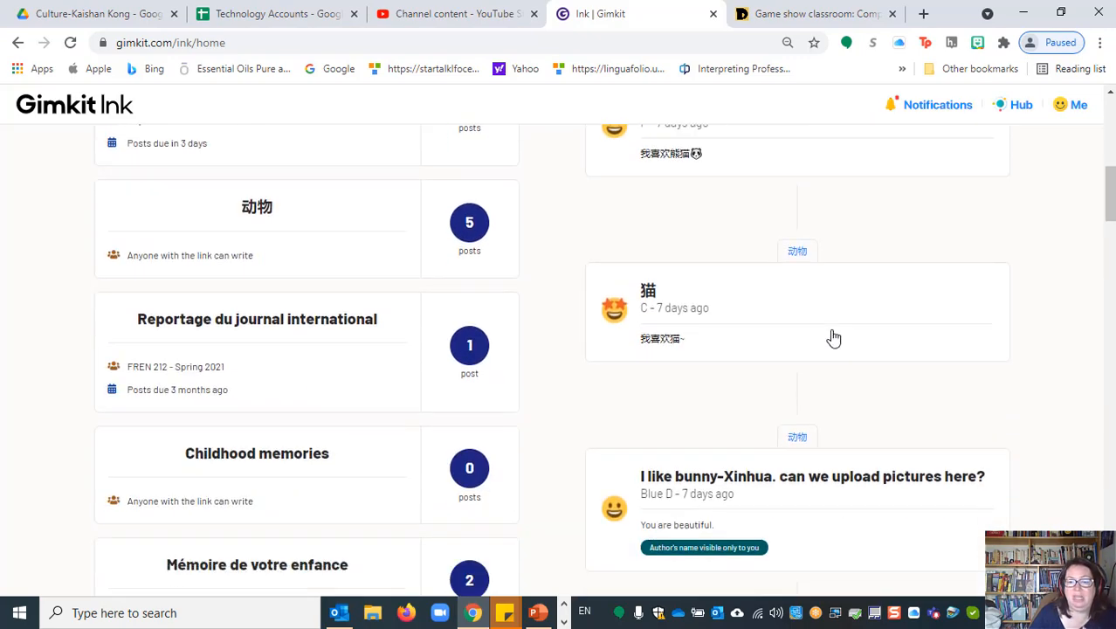
scroll(832, 336, up, 7)
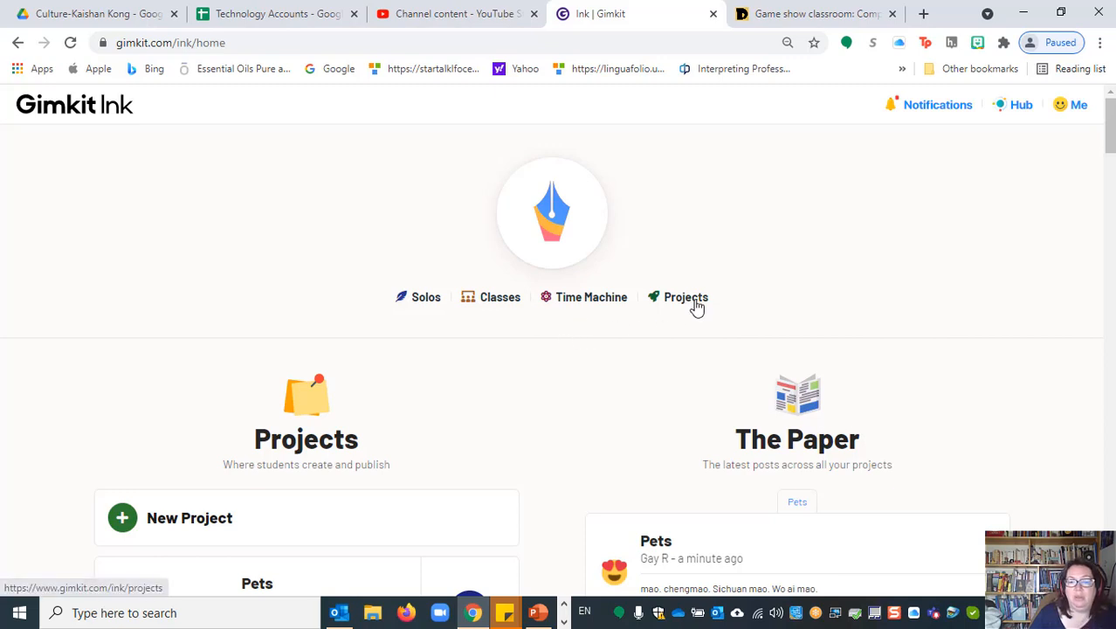
Open a new project form, review its essay defense and contributor options, and return to the Ink home page.
click(198, 517)
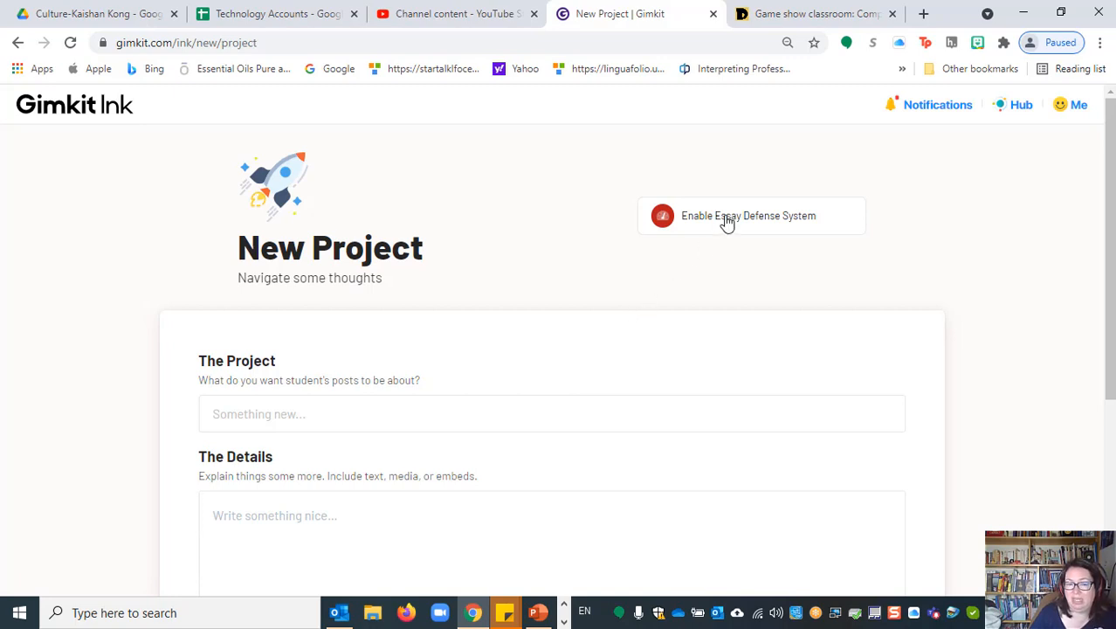
scroll(419, 394, down, 4)
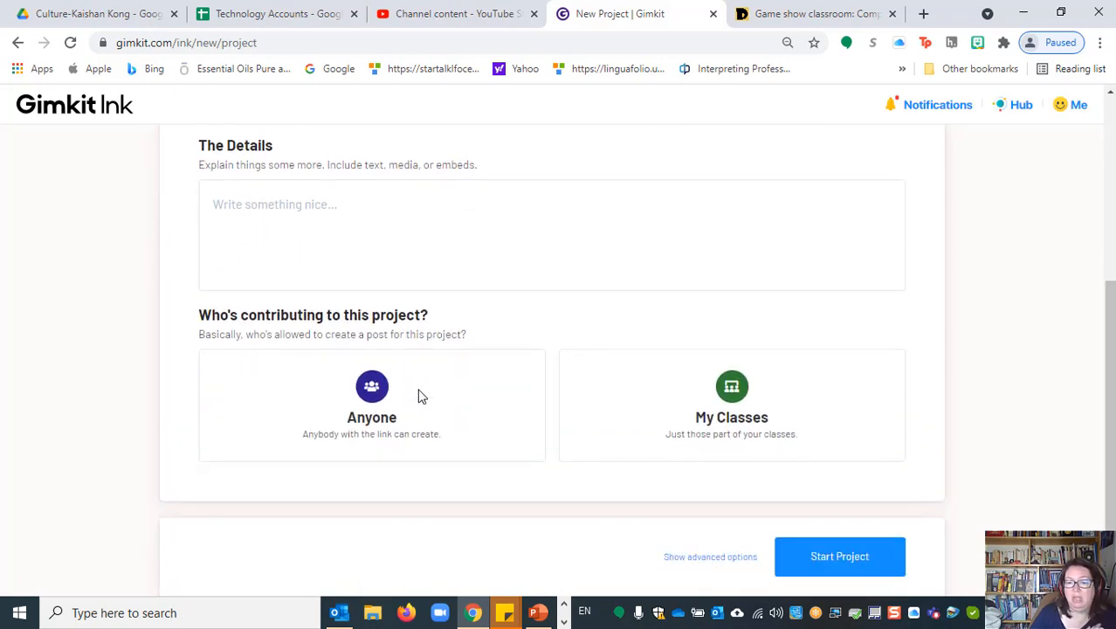
scroll(418, 393, up, 4)
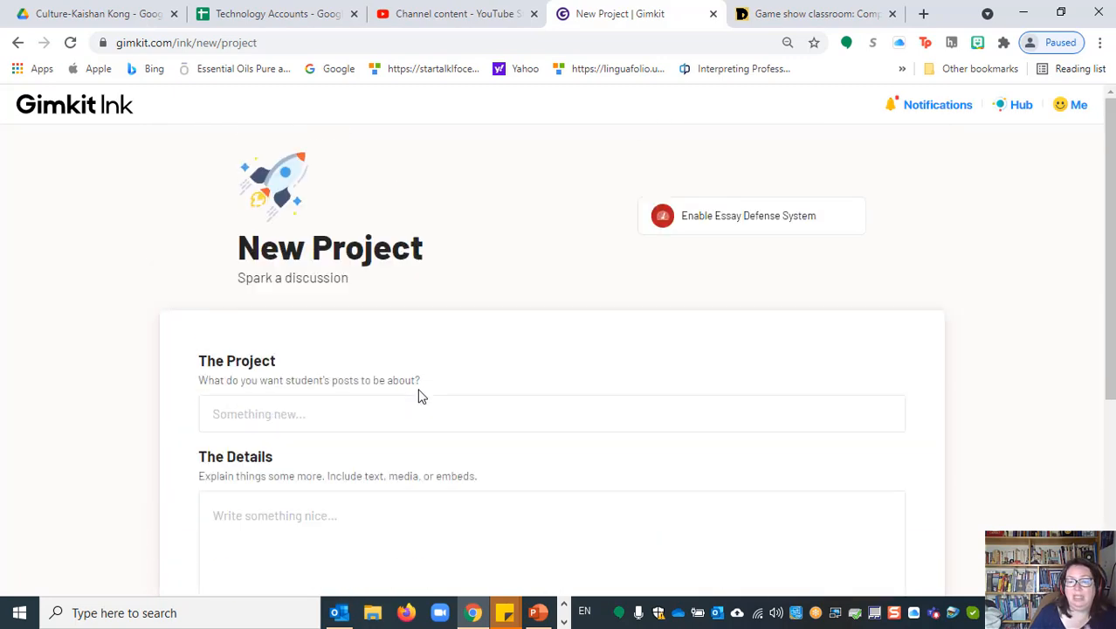
click(93, 116)
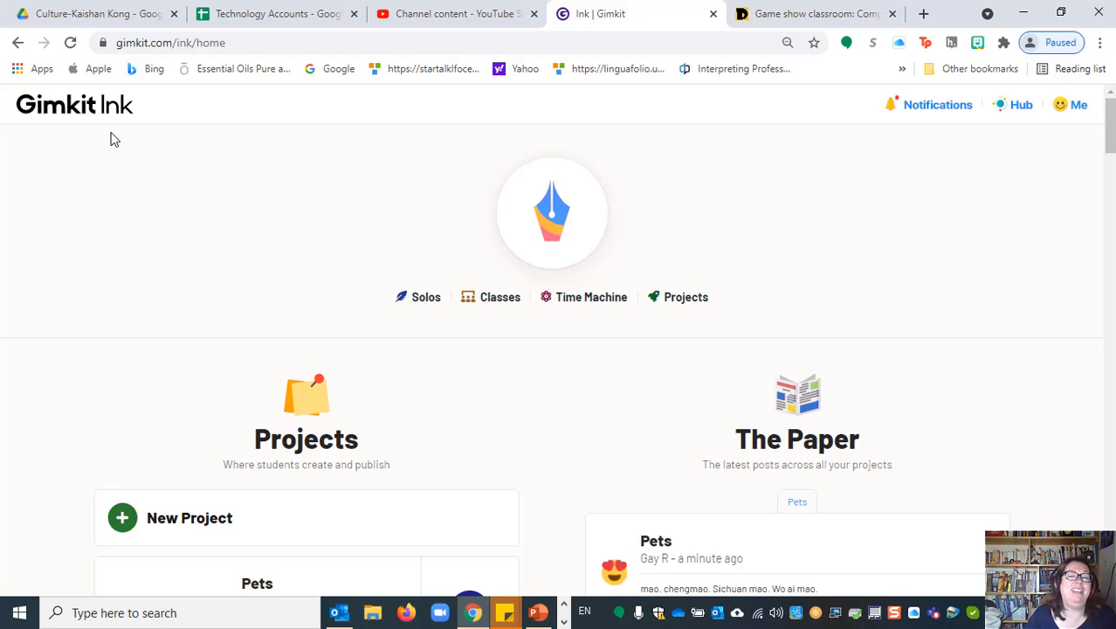
click(564, 622)
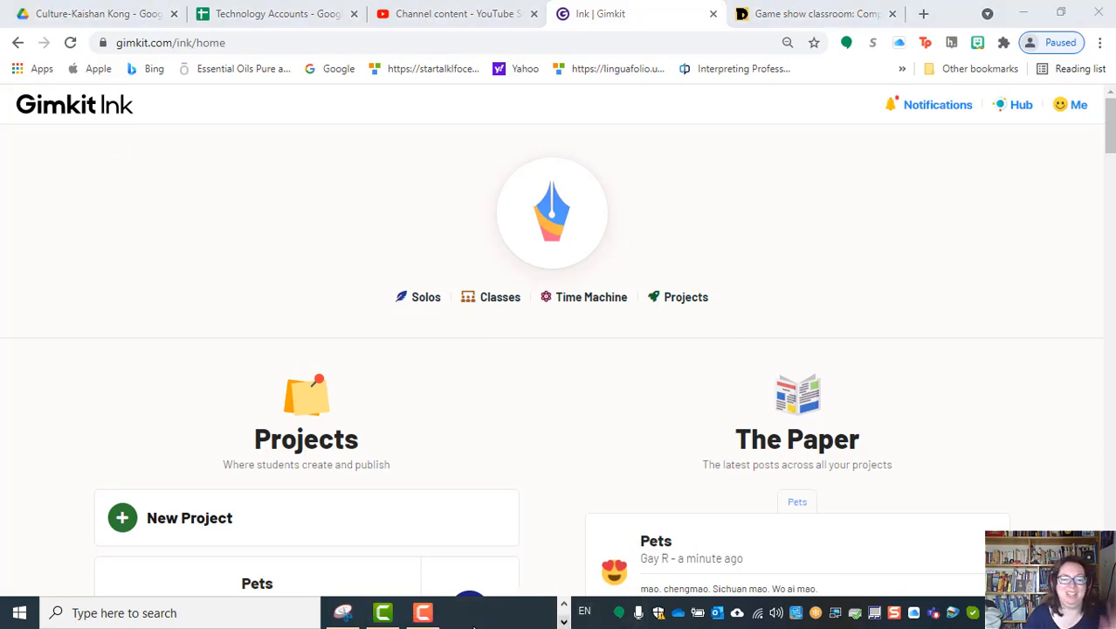